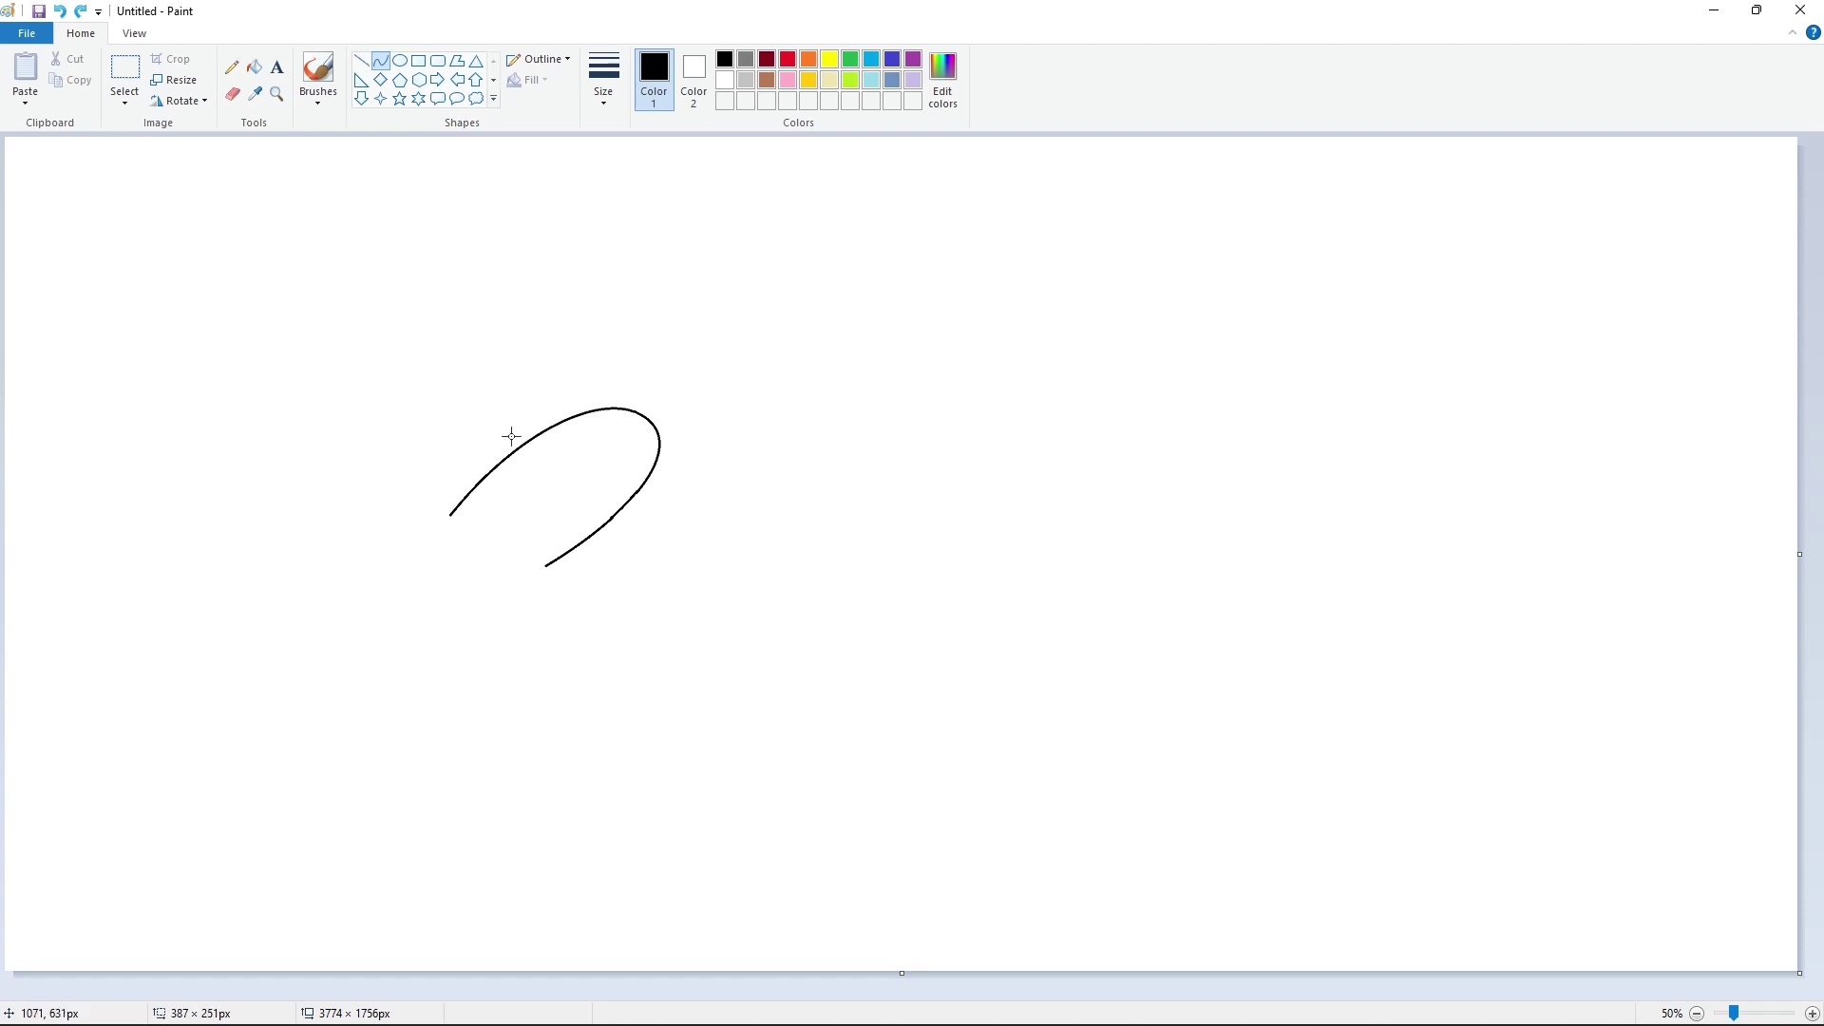
Draw the curved left side and rounded foot of a bubble letter F below the existing top arm.
{"action": "left_click_drag", "start_coordinate": [450, 516], "coordinate": [513, 786]}
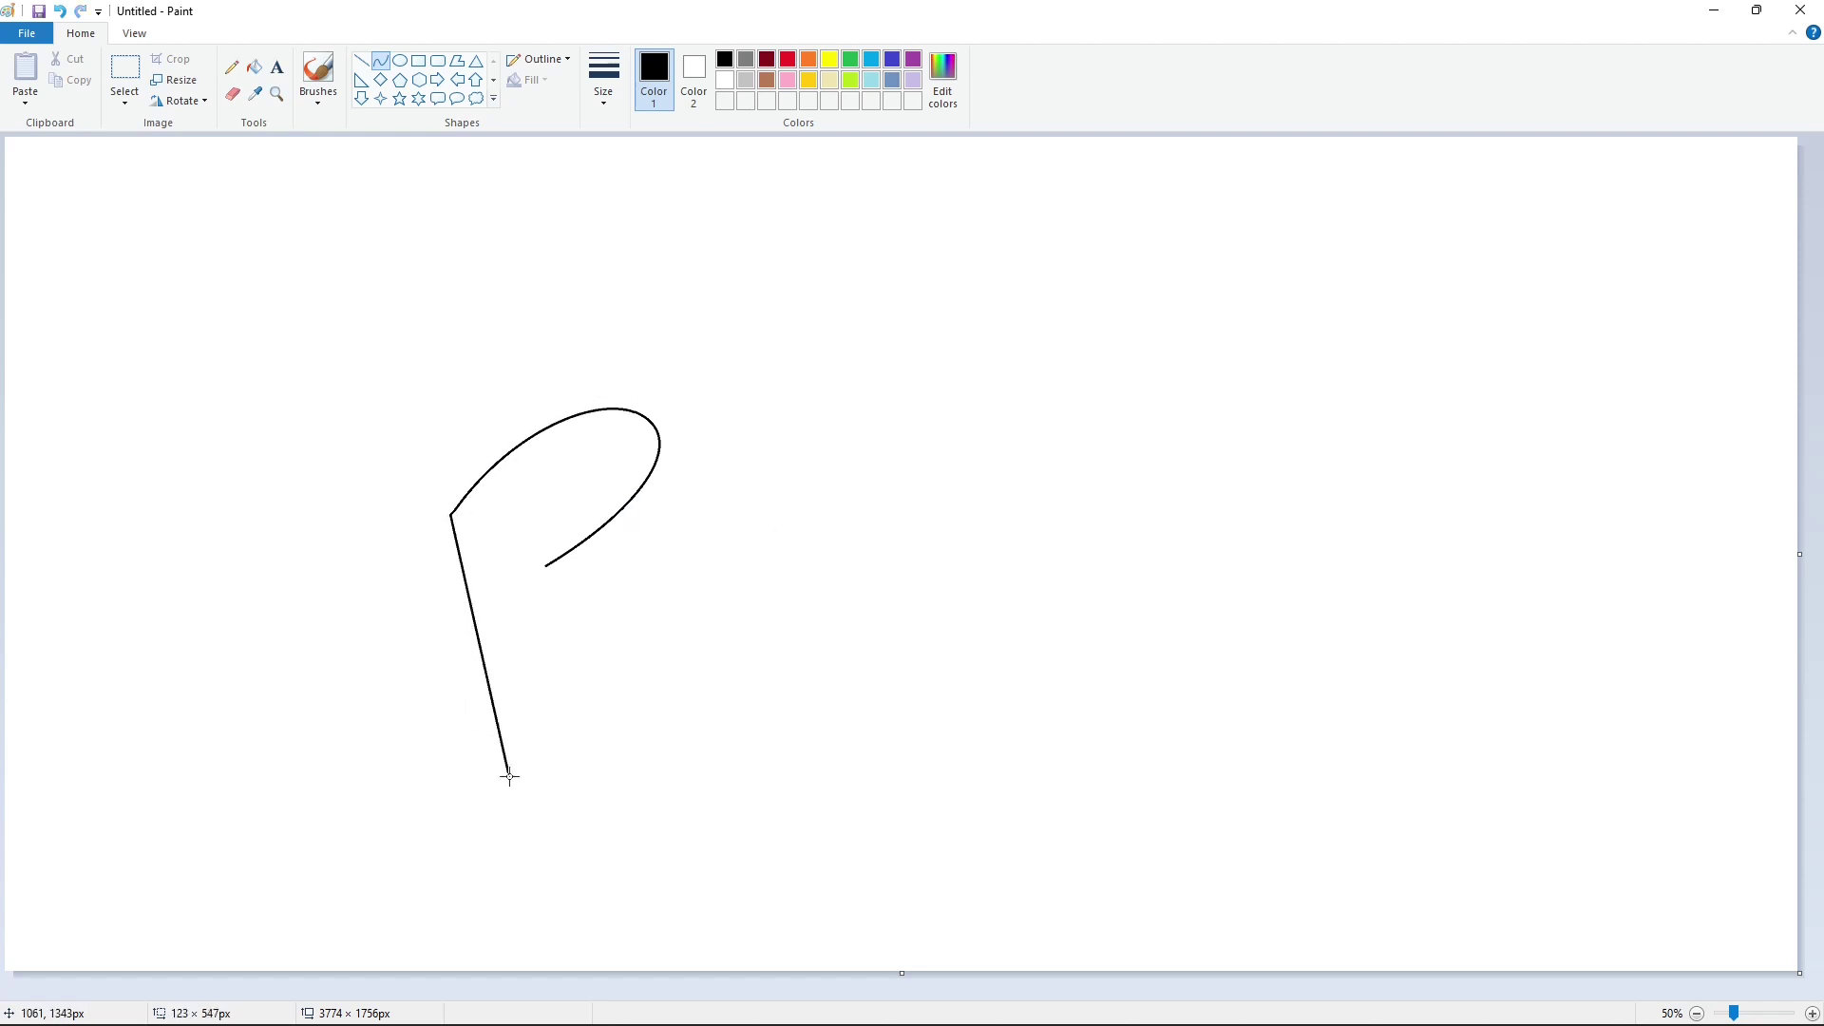
{"action": "left_click_drag", "start_coordinate": [451, 560], "coordinate": [429, 693]}
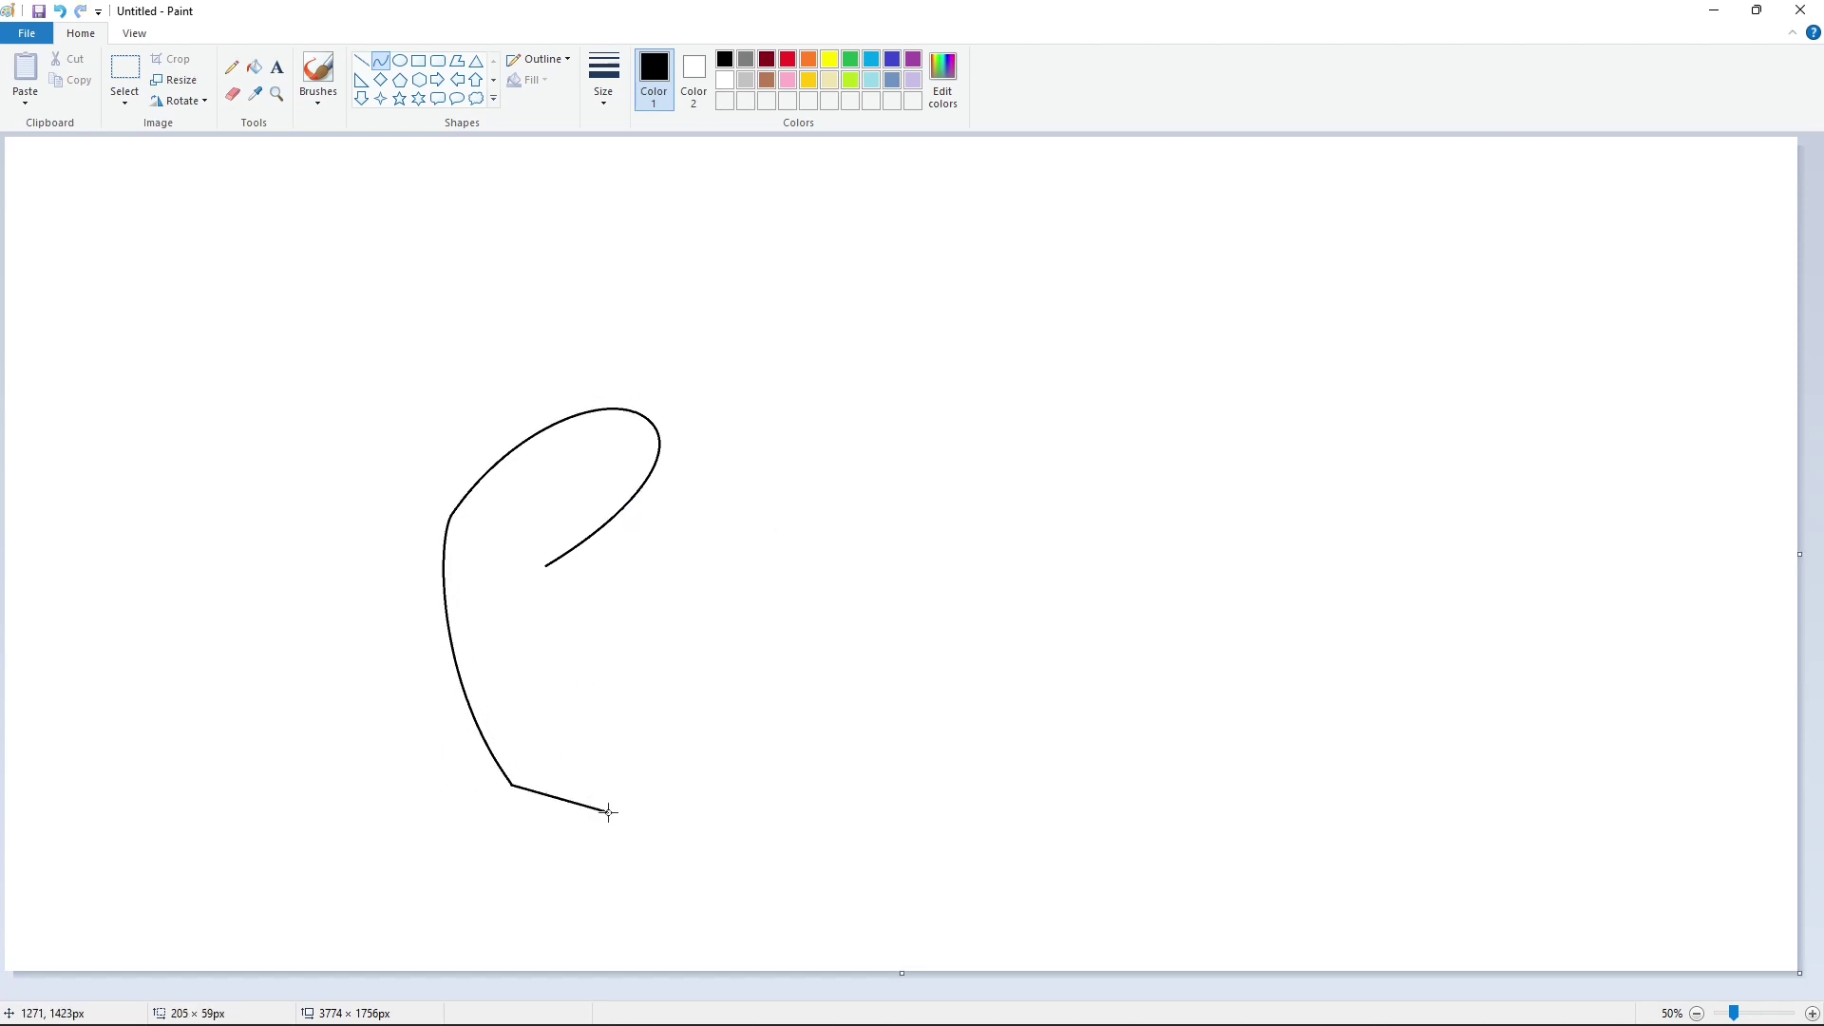
{"action": "left_click_drag", "start_coordinate": [609, 812], "coordinate": [631, 879]}
{"action": "left_click", "coordinate": [631, 879]}
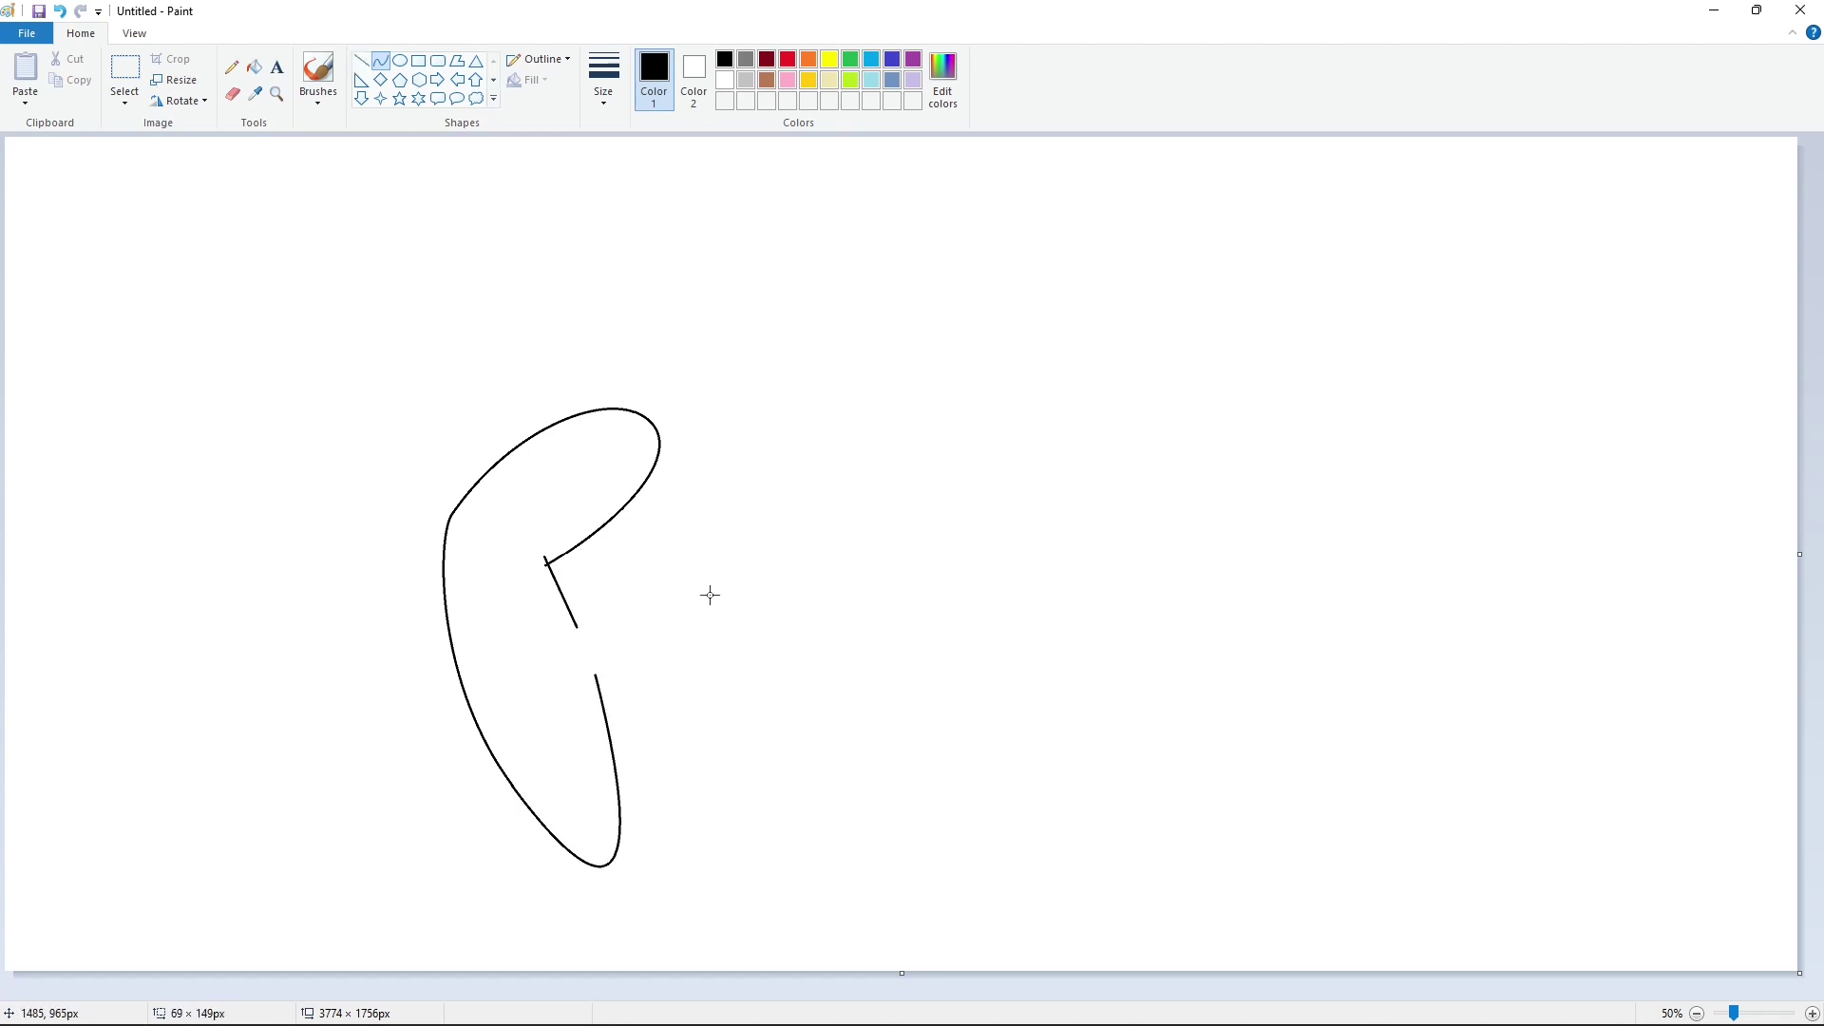
Close the F outline with a short rounded middle arm and fill the letter black.
{"action": "key", "text": "Escape"}
{"action": "left_click", "coordinate": [361, 60]}
{"action": "left_click", "coordinate": [380, 60]}
{"action": "left_click_drag", "start_coordinate": [594, 677], "coordinate": [668, 611]}
{"action": "left_click", "coordinate": [254, 67]}
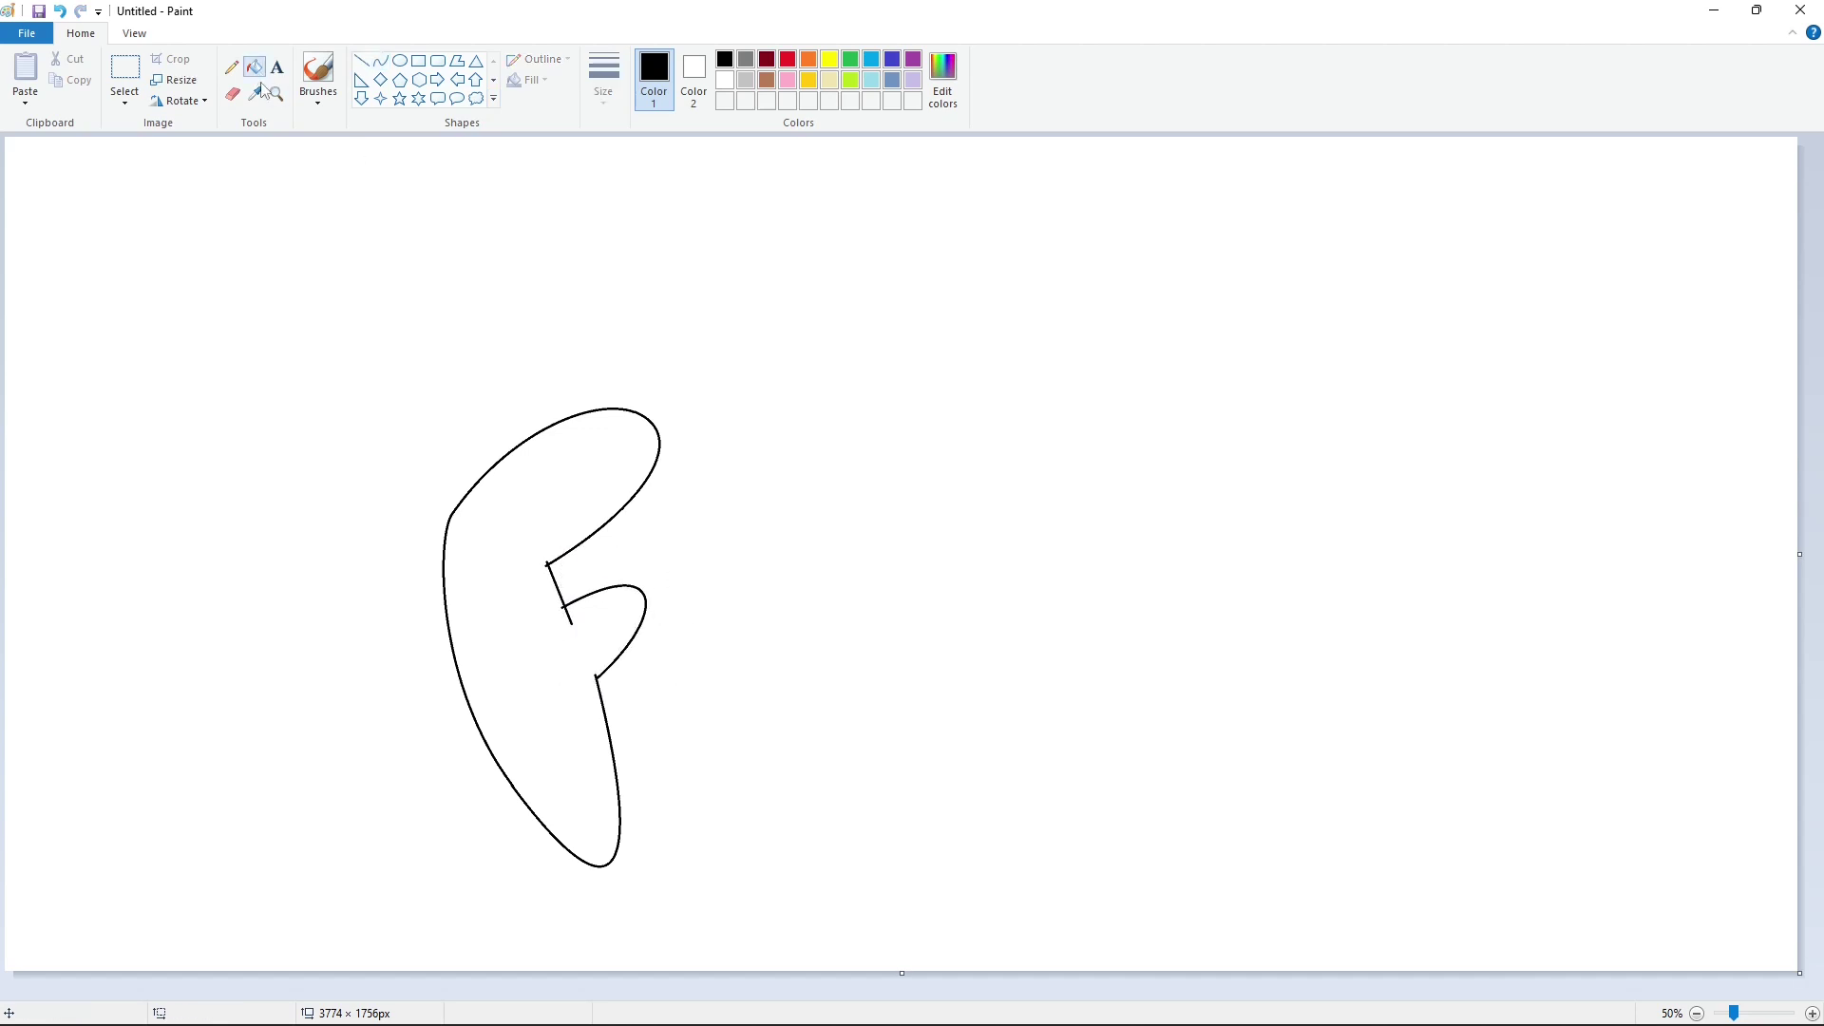
{"action": "left_click", "coordinate": [557, 501]}
Draw the hooked top and curved right side of a lowercase a beside the F.
{"action": "left_click", "coordinate": [383, 62]}
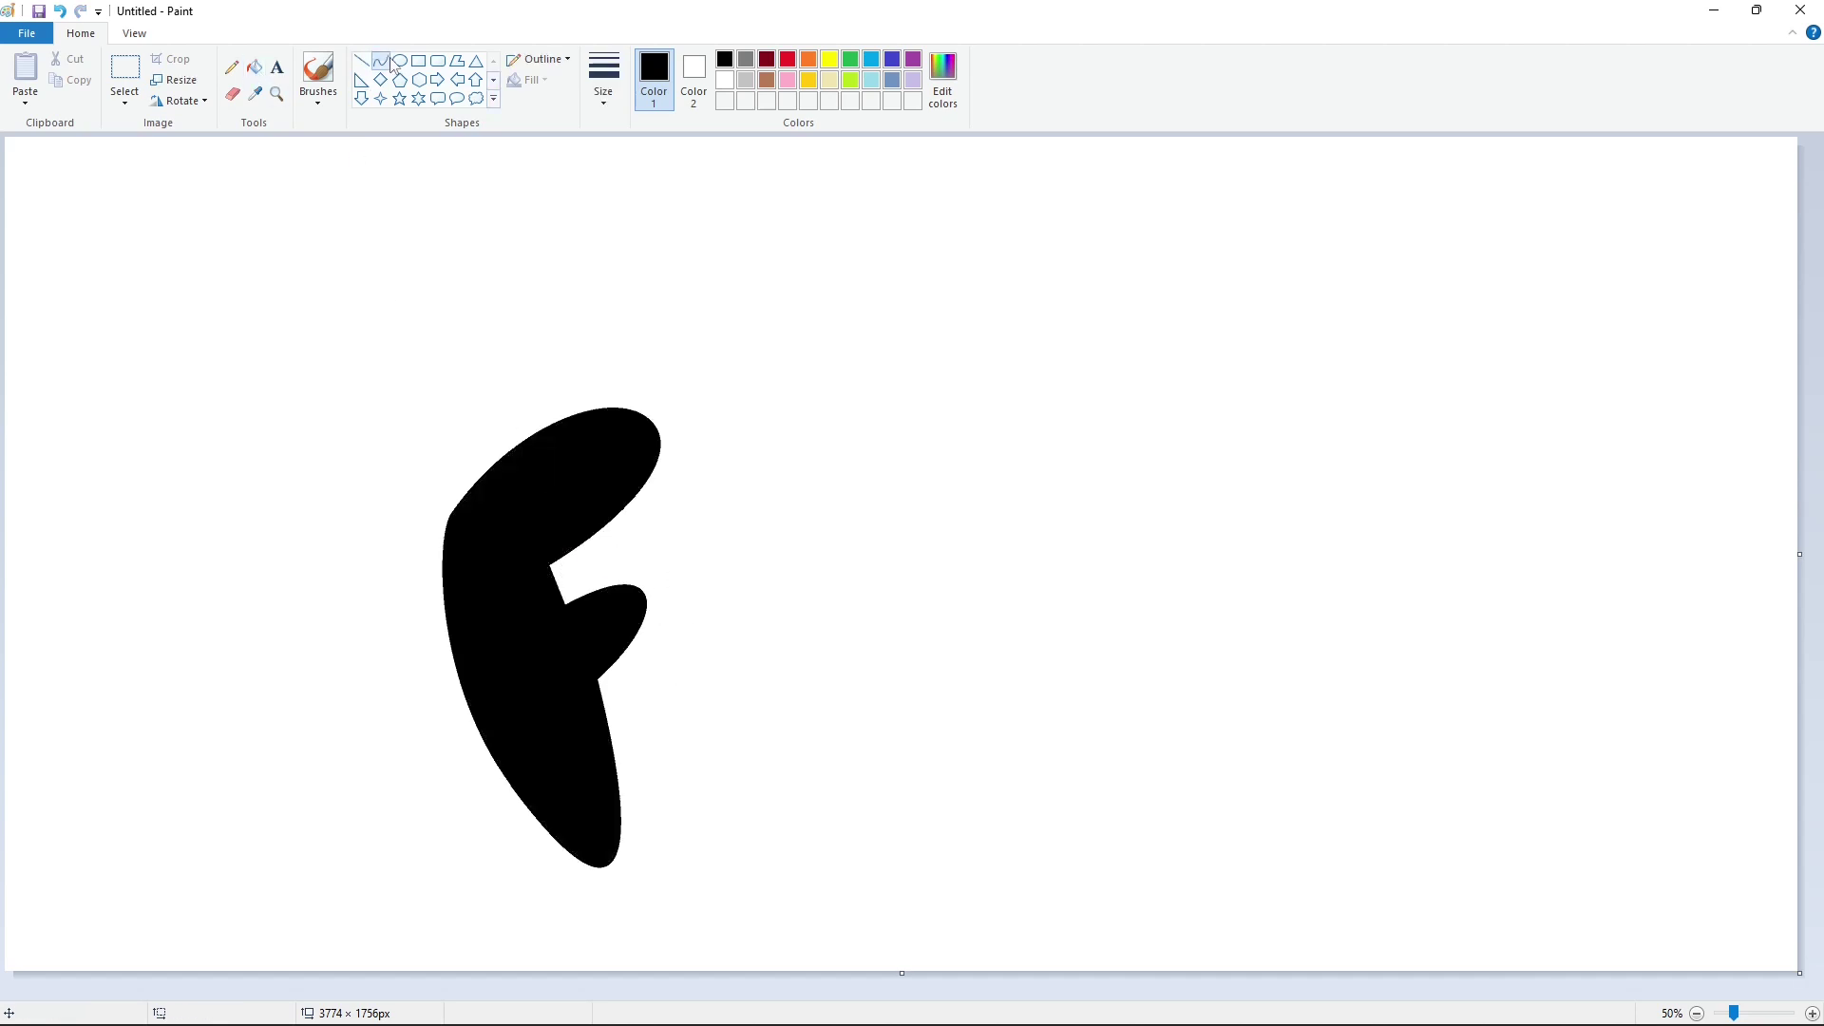
{"action": "mouse_move", "coordinate": [663, 561]}
{"action": "left_mouse_down"}
{"action": "mouse_move", "coordinate": [708, 545]}
{"action": "mouse_move", "coordinate": [649, 543]}
{"action": "mouse_move", "coordinate": [798, 509]}
{"action": "mouse_move", "coordinate": [692, 497]}
{"action": "mouse_move", "coordinate": [749, 476]}
{"action": "mouse_move", "coordinate": [836, 686]}
{"action": "left_mouse_up"}
{"action": "left_click", "coordinate": [662, 560]}
{"action": "left_click", "coordinate": [649, 543]}
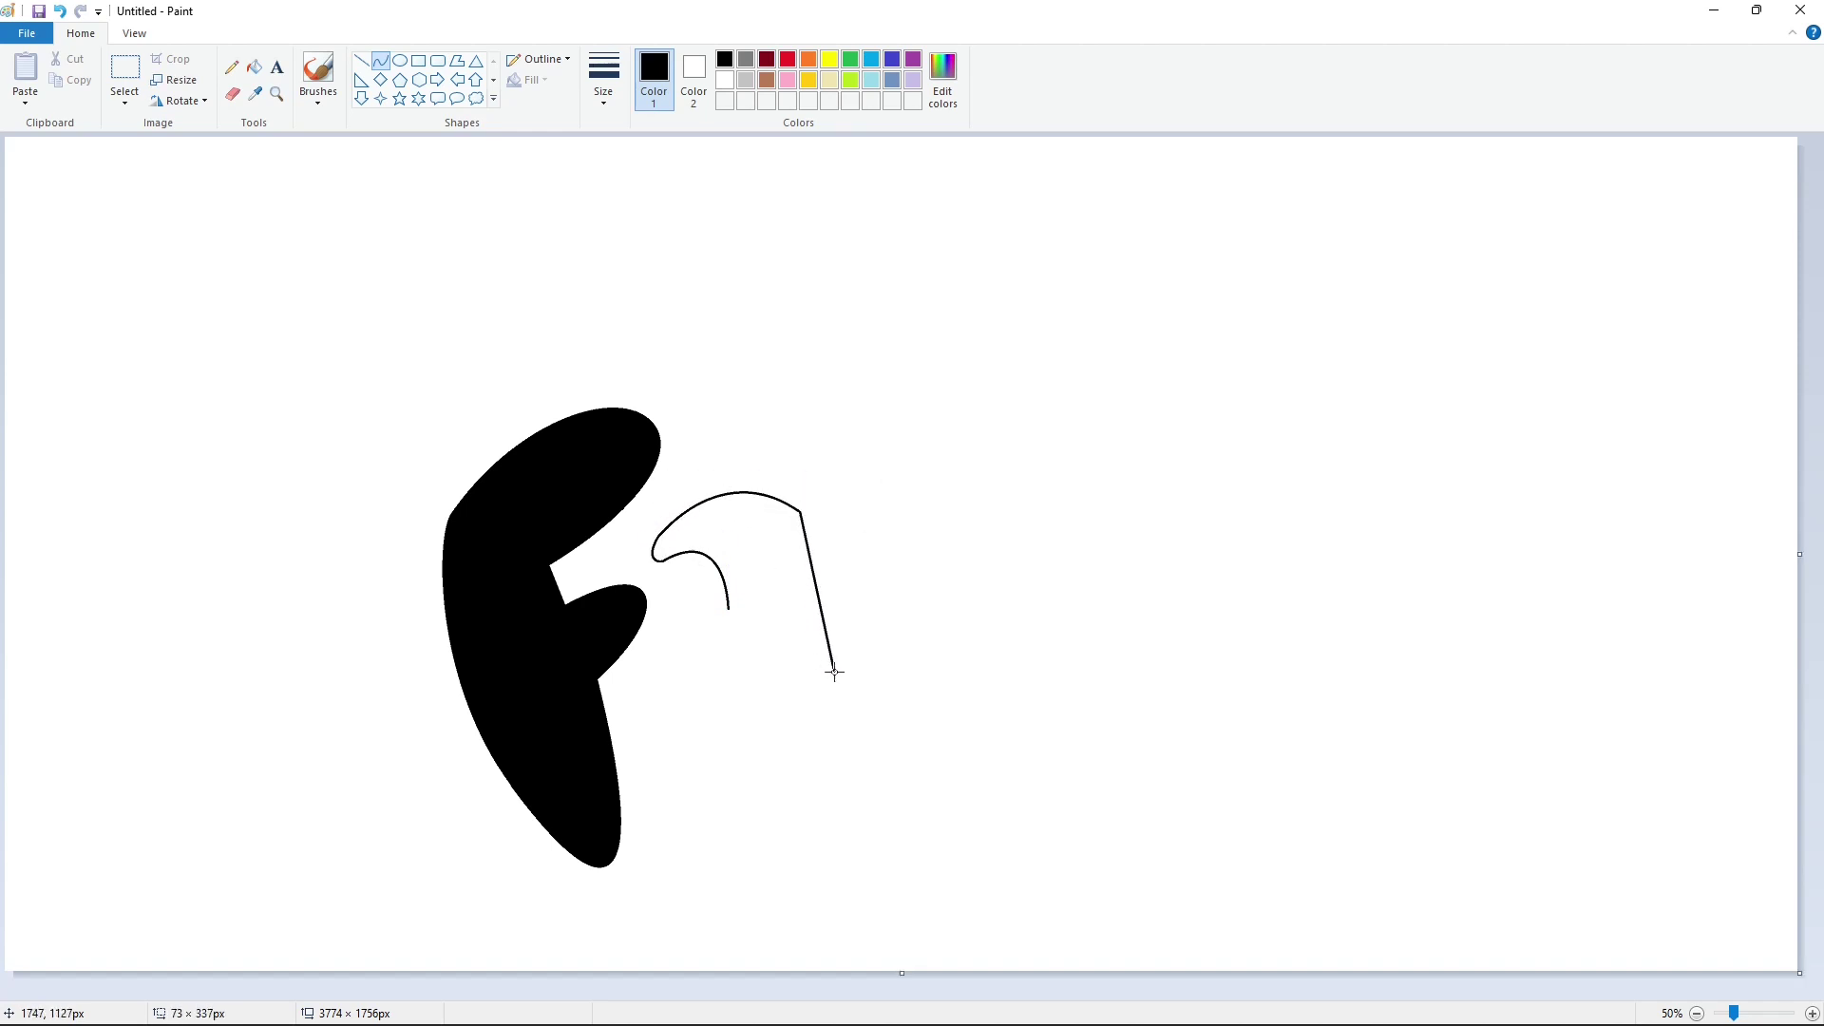
{"action": "left_click_drag", "start_coordinate": [820, 589], "coordinate": [834, 546]}
Complete the first a with its pointed tail, inner loop and rounded bowl, and fill it black.
{"action": "left_click_drag", "start_coordinate": [844, 704], "coordinate": [687, 689]}
{"action": "left_click_drag", "start_coordinate": [719, 680], "coordinate": [694, 633]}
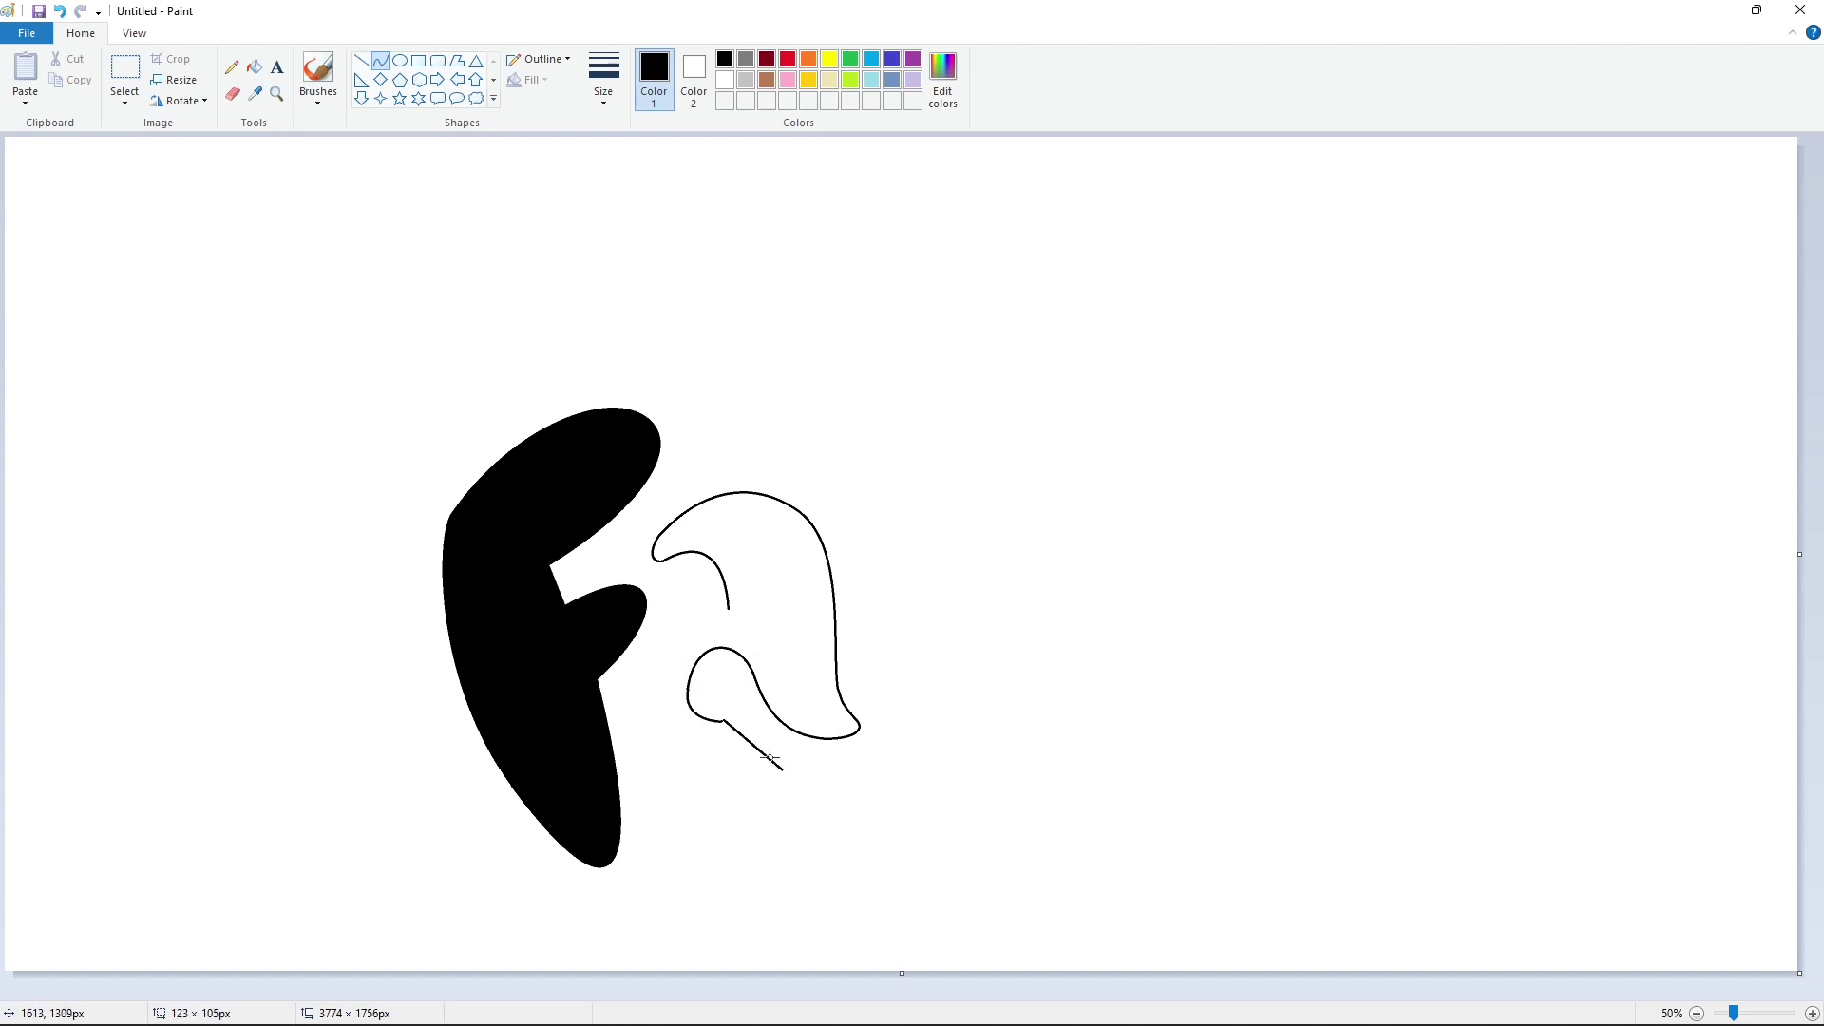
{"action": "left_click_drag", "start_coordinate": [771, 757], "coordinate": [719, 608]}
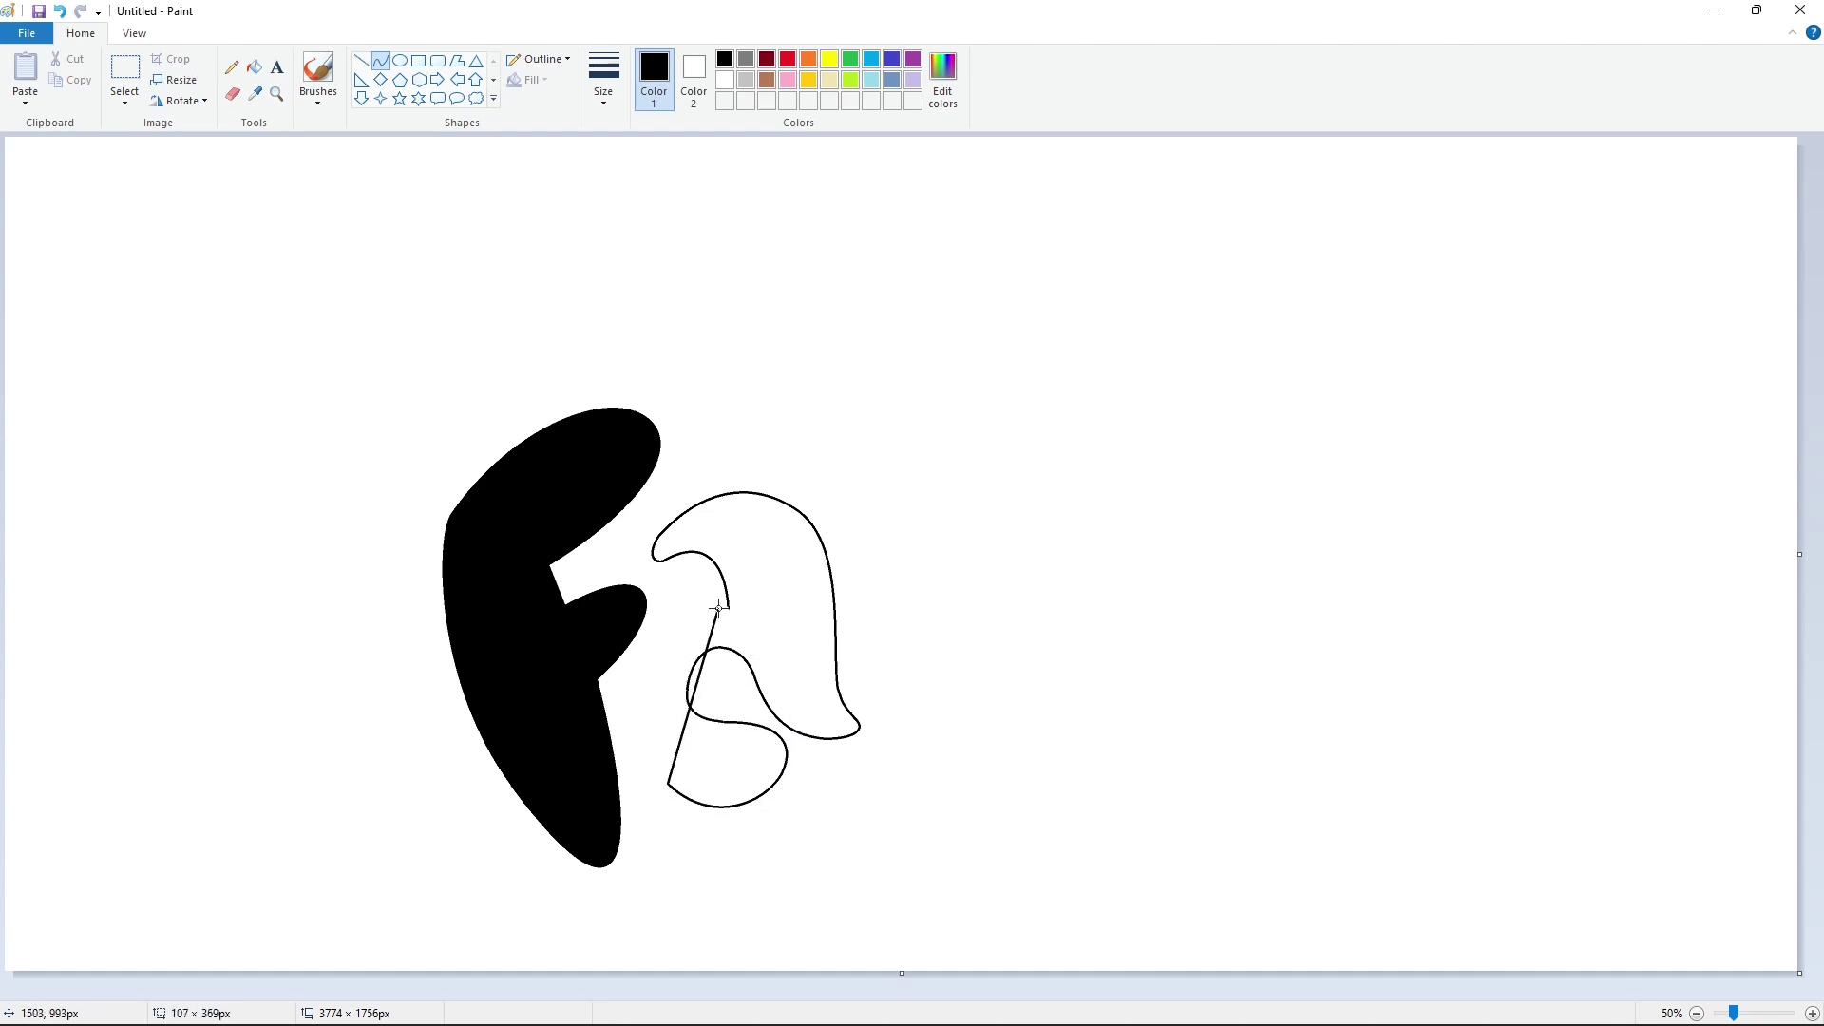
{"action": "left_click_drag", "start_coordinate": [701, 680], "coordinate": [629, 722]}
{"action": "left_click_drag", "start_coordinate": [648, 655], "coordinate": [619, 622]}
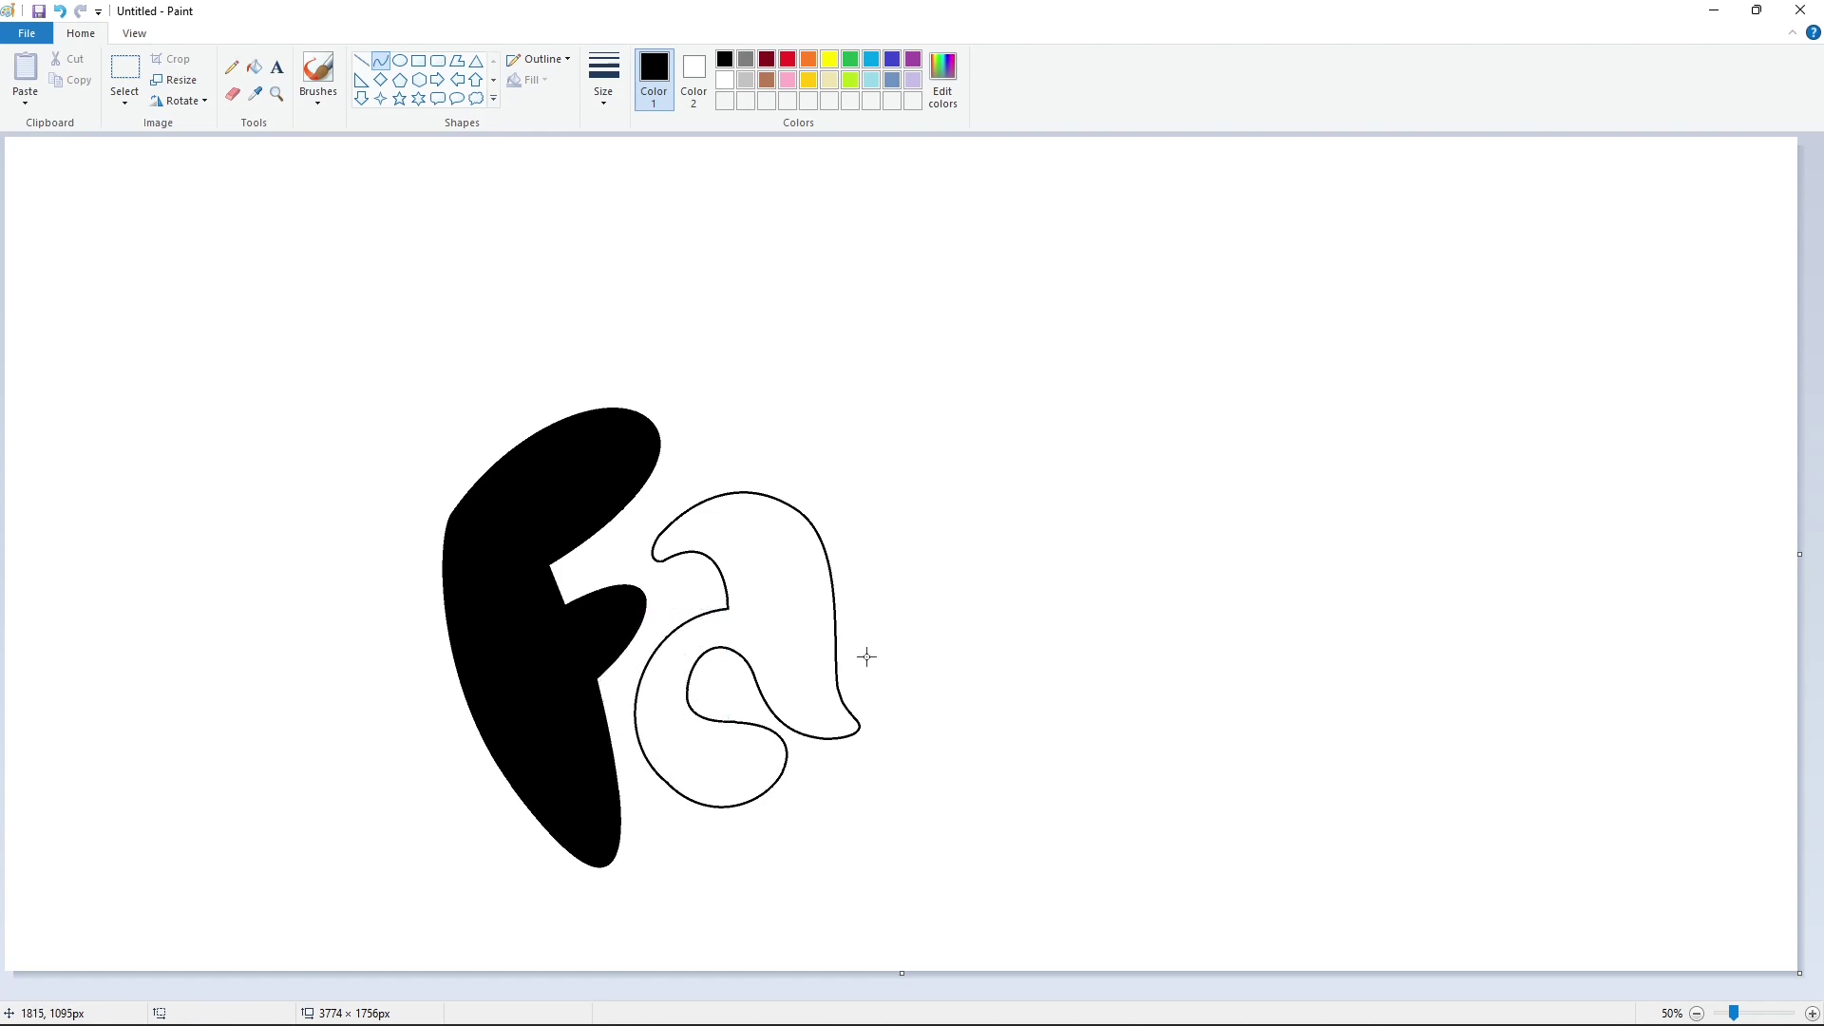
{"action": "left_click", "coordinate": [254, 66]}
{"action": "left_click", "coordinate": [744, 558]}
Draw the rounded left stem and the outer and inner arches of a lowercase n after the a.
{"action": "left_click", "coordinate": [381, 60]}
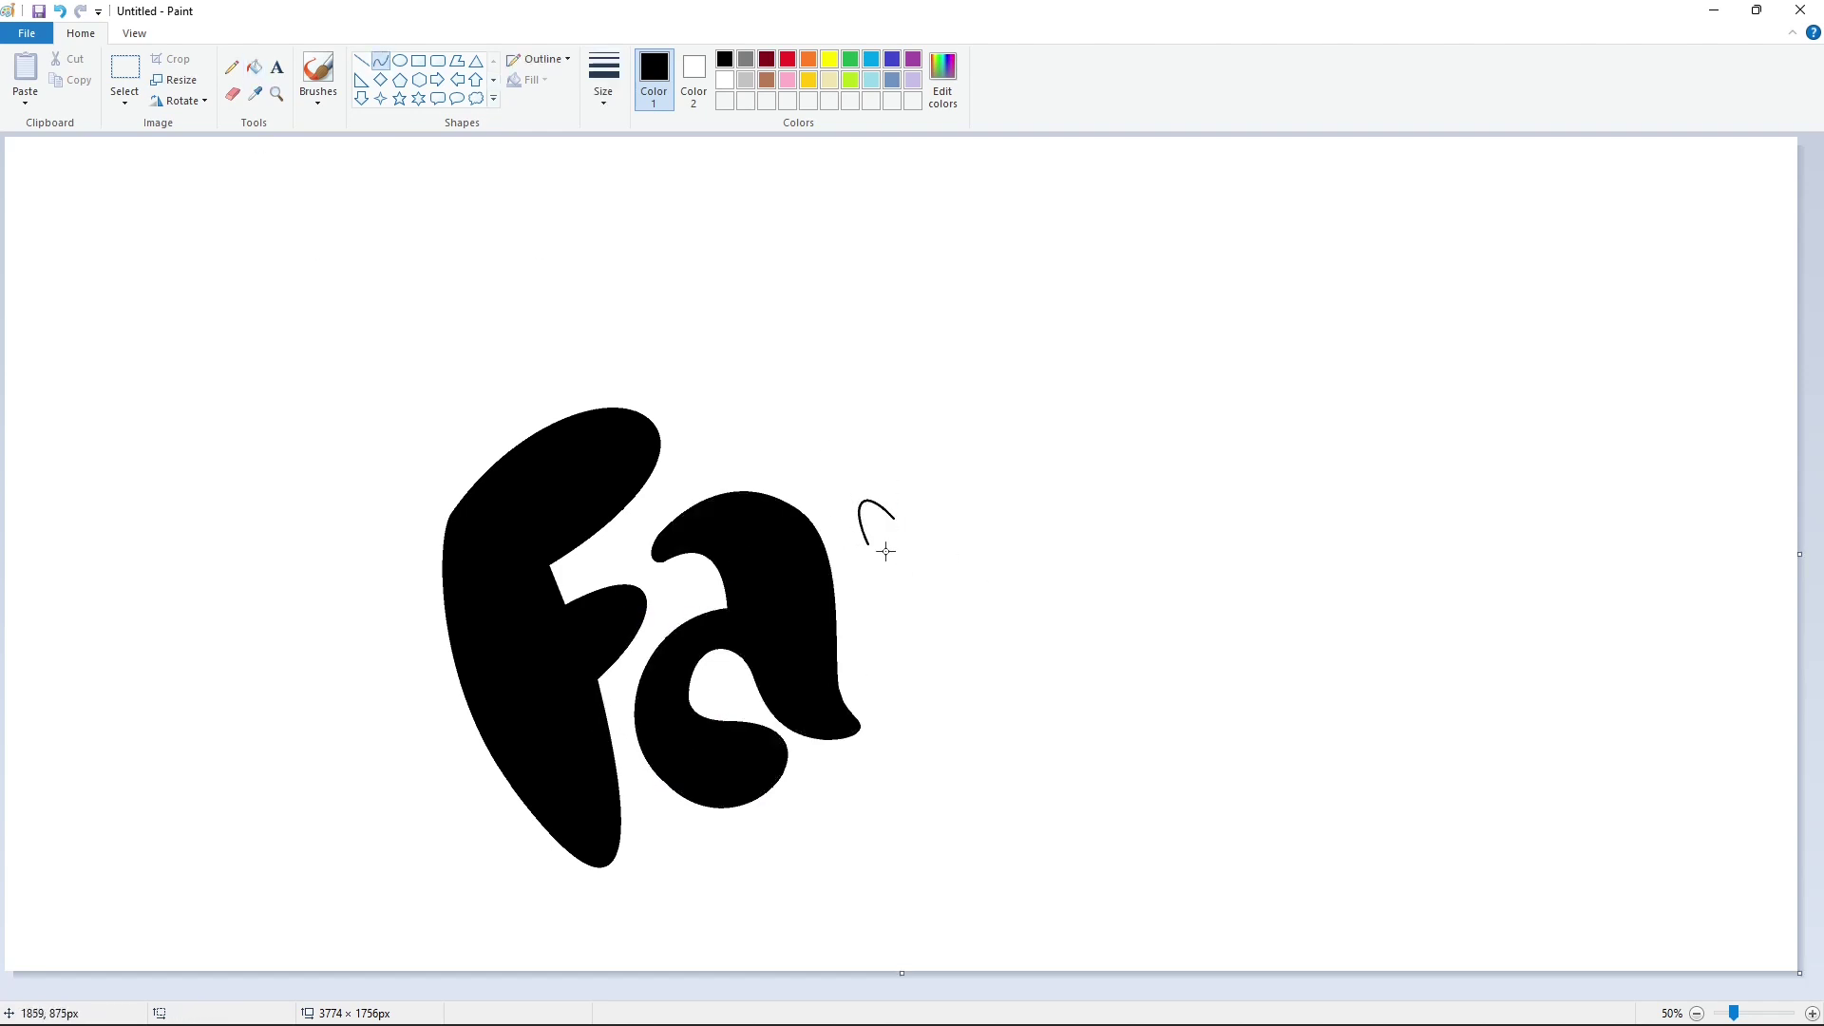
{"action": "left_click_drag", "start_coordinate": [863, 639], "coordinate": [859, 644]}
{"action": "mouse_move", "coordinate": [931, 705]}
{"action": "left_mouse_down"}
{"action": "mouse_move", "coordinate": [893, 717]}
{"action": "mouse_move", "coordinate": [1005, 729]}
{"action": "mouse_move", "coordinate": [937, 611]}
{"action": "mouse_move", "coordinate": [951, 684]}
{"action": "left_mouse_up"}
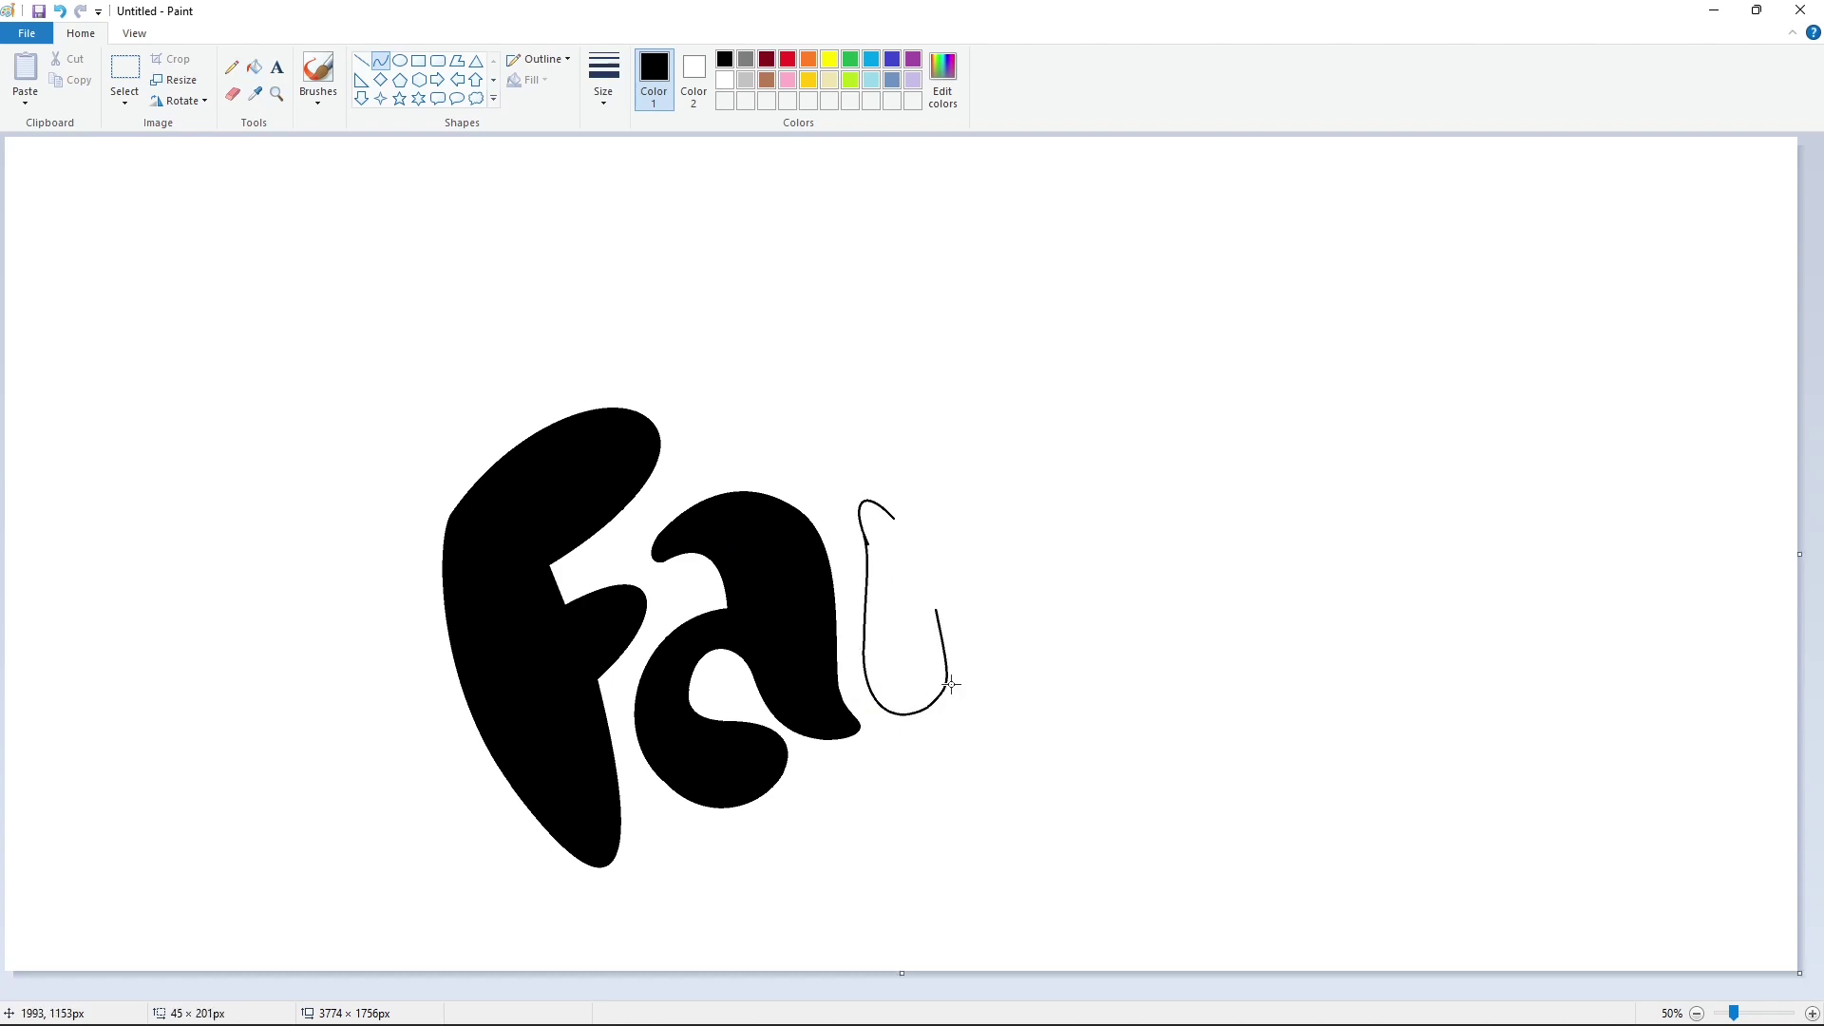
{"action": "left_click_drag", "start_coordinate": [1070, 664], "coordinate": [970, 657]}
{"action": "mouse_move", "coordinate": [956, 513]}
{"action": "left_mouse_down"}
{"action": "mouse_move", "coordinate": [917, 555]}
{"action": "mouse_move", "coordinate": [981, 517]}
{"action": "mouse_move", "coordinate": [990, 532]}
{"action": "mouse_move", "coordinate": [968, 488]}
{"action": "mouse_move", "coordinate": [1015, 492]}
{"action": "left_mouse_up"}
{"action": "mouse_move", "coordinate": [953, 504]}
{"action": "left_mouse_down"}
{"action": "mouse_move", "coordinate": [940, 465]}
{"action": "mouse_move", "coordinate": [967, 445]}
{"action": "mouse_move", "coordinate": [1020, 506]}
{"action": "mouse_move", "coordinate": [1056, 653]}
{"action": "left_mouse_up"}
Redraw the outer right curve of the n, close its rounded right leg, and fill the letter black.
{"action": "mouse_move", "coordinate": [1056, 608]}
{"action": "left_mouse_down"}
{"action": "mouse_move", "coordinate": [1051, 529]}
{"action": "mouse_move", "coordinate": [1143, 583]}
{"action": "mouse_move", "coordinate": [1131, 617]}
{"action": "left_mouse_up"}
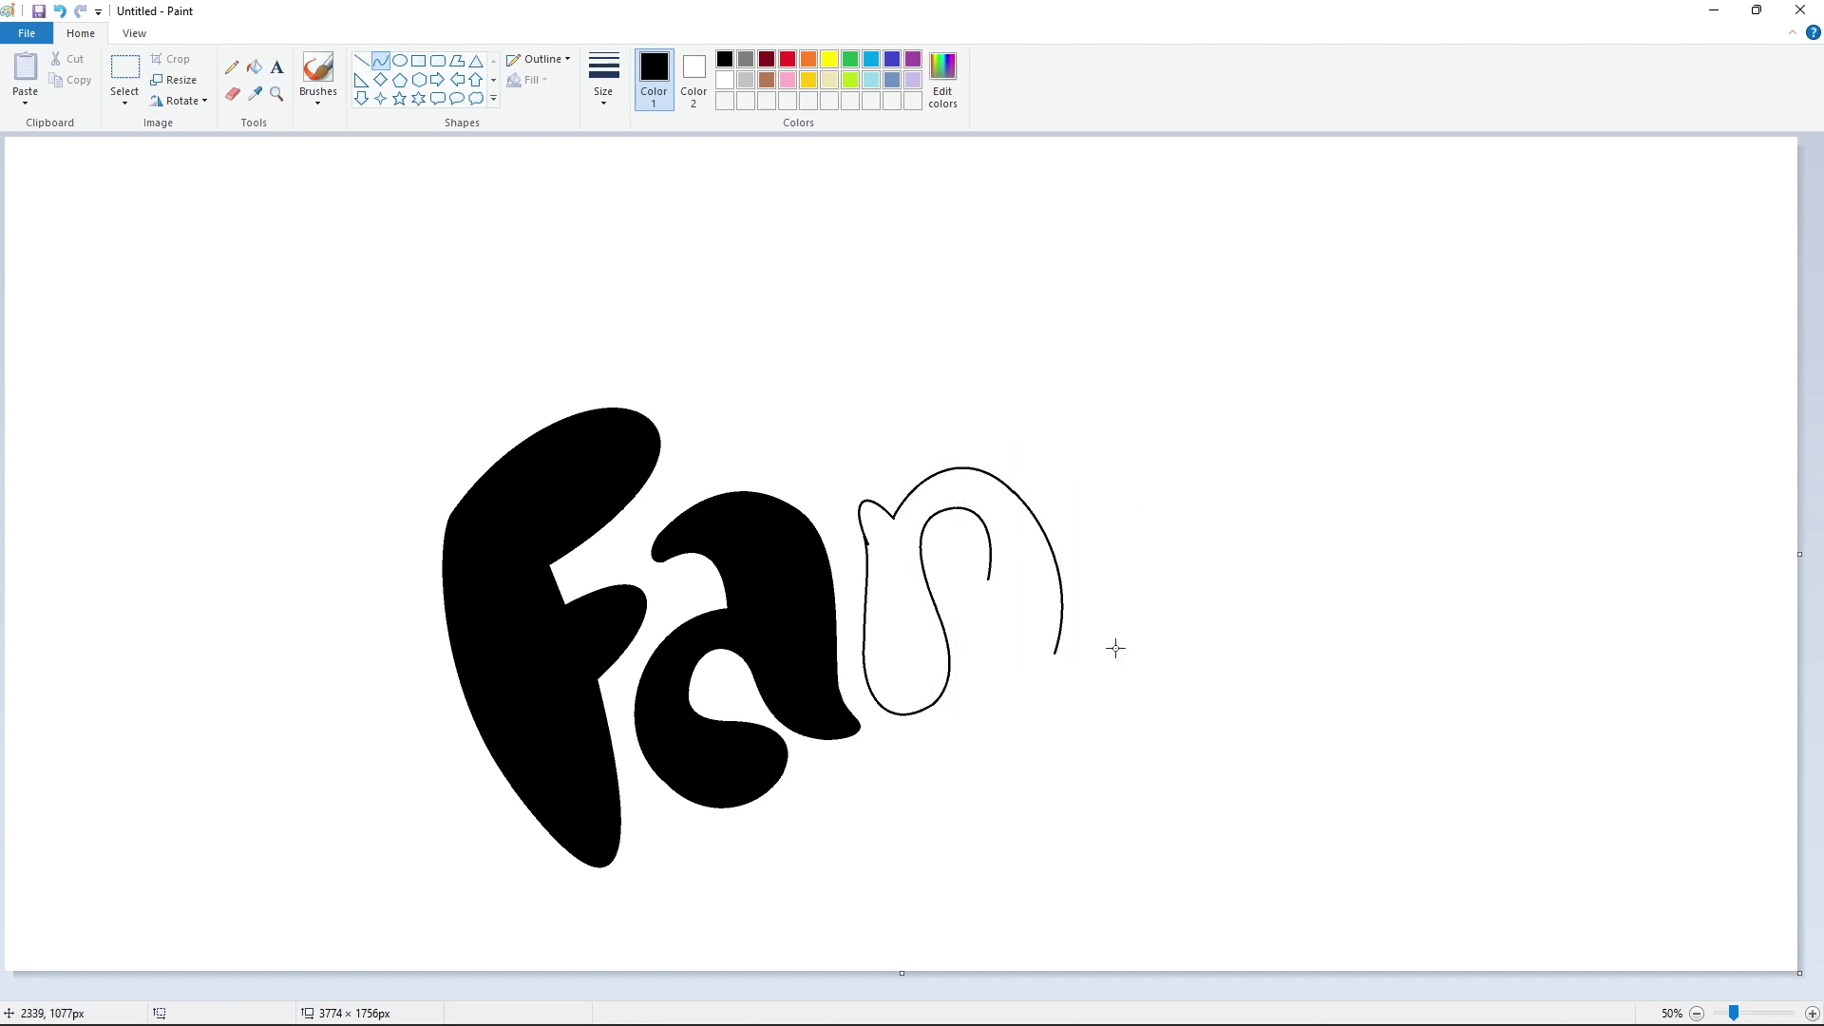
{"action": "key", "text": "ctrl+z"}
{"action": "left_click_drag", "start_coordinate": [1039, 611], "coordinate": [1083, 589]}
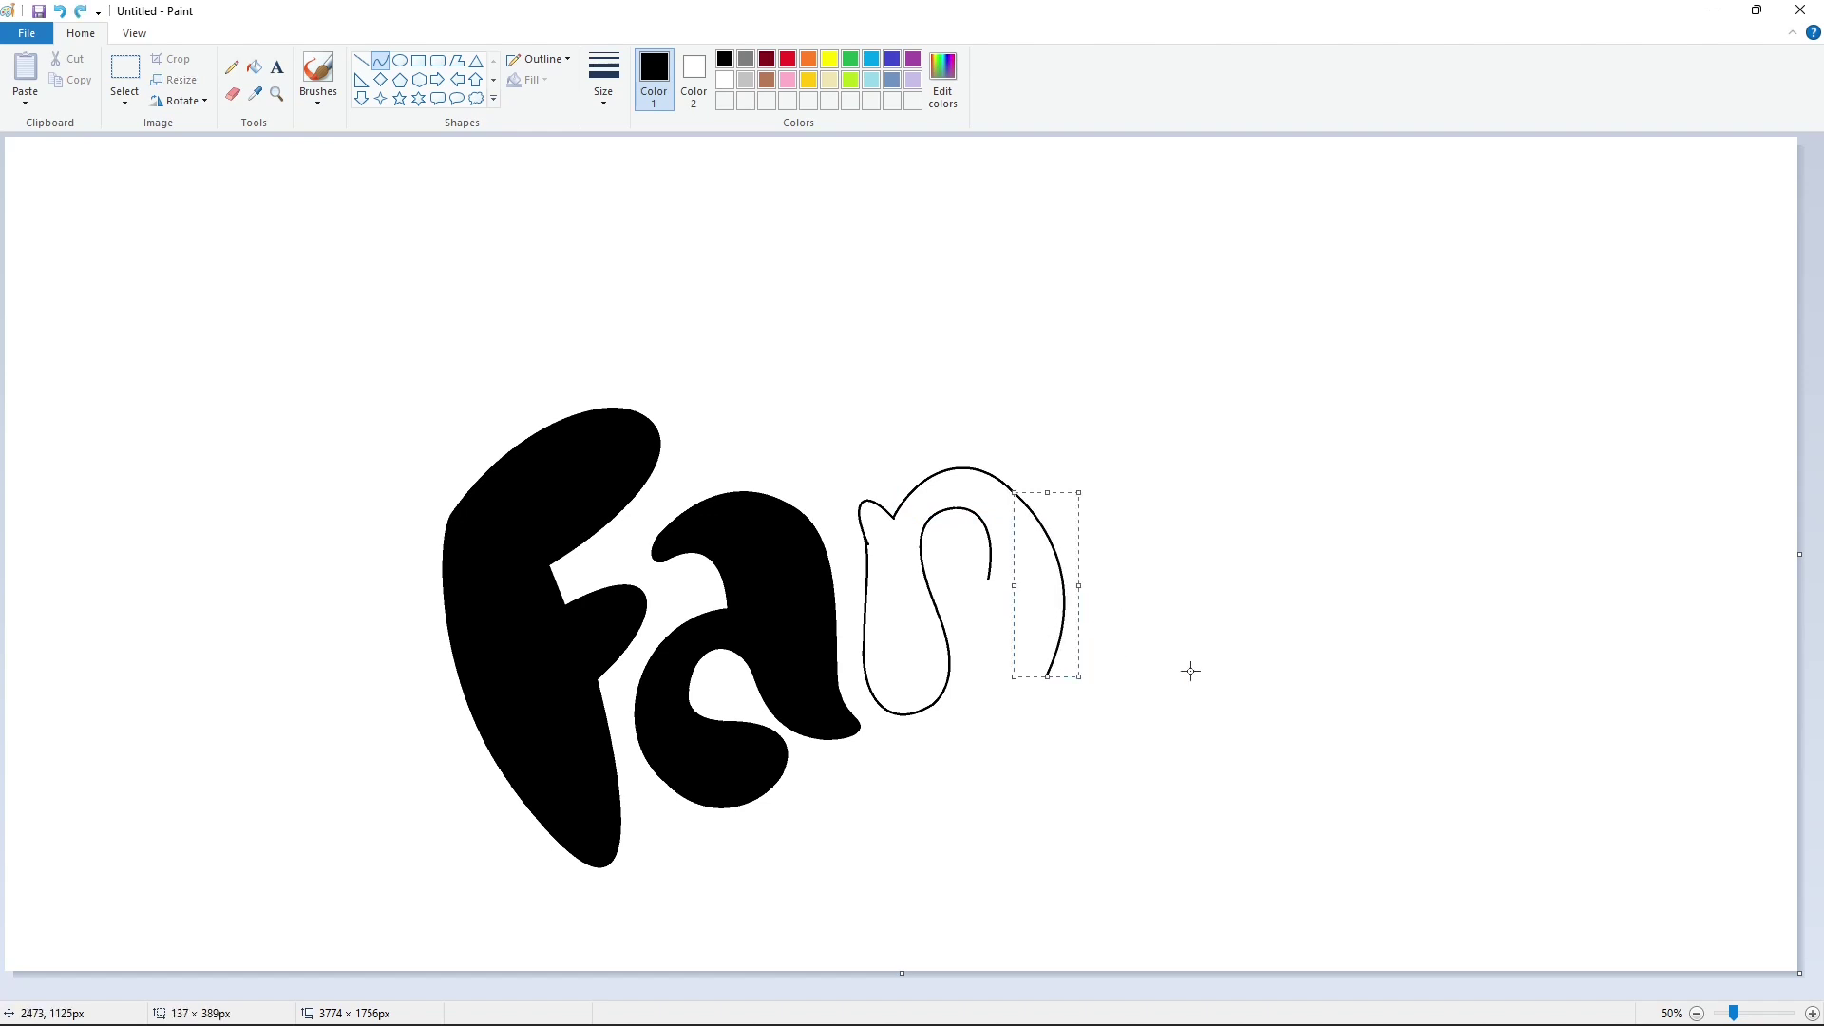
{"action": "left_click", "coordinate": [1146, 700]}
{"action": "left_click_drag", "start_coordinate": [971, 673], "coordinate": [1026, 717]}
{"action": "left_click", "coordinate": [973, 649]}
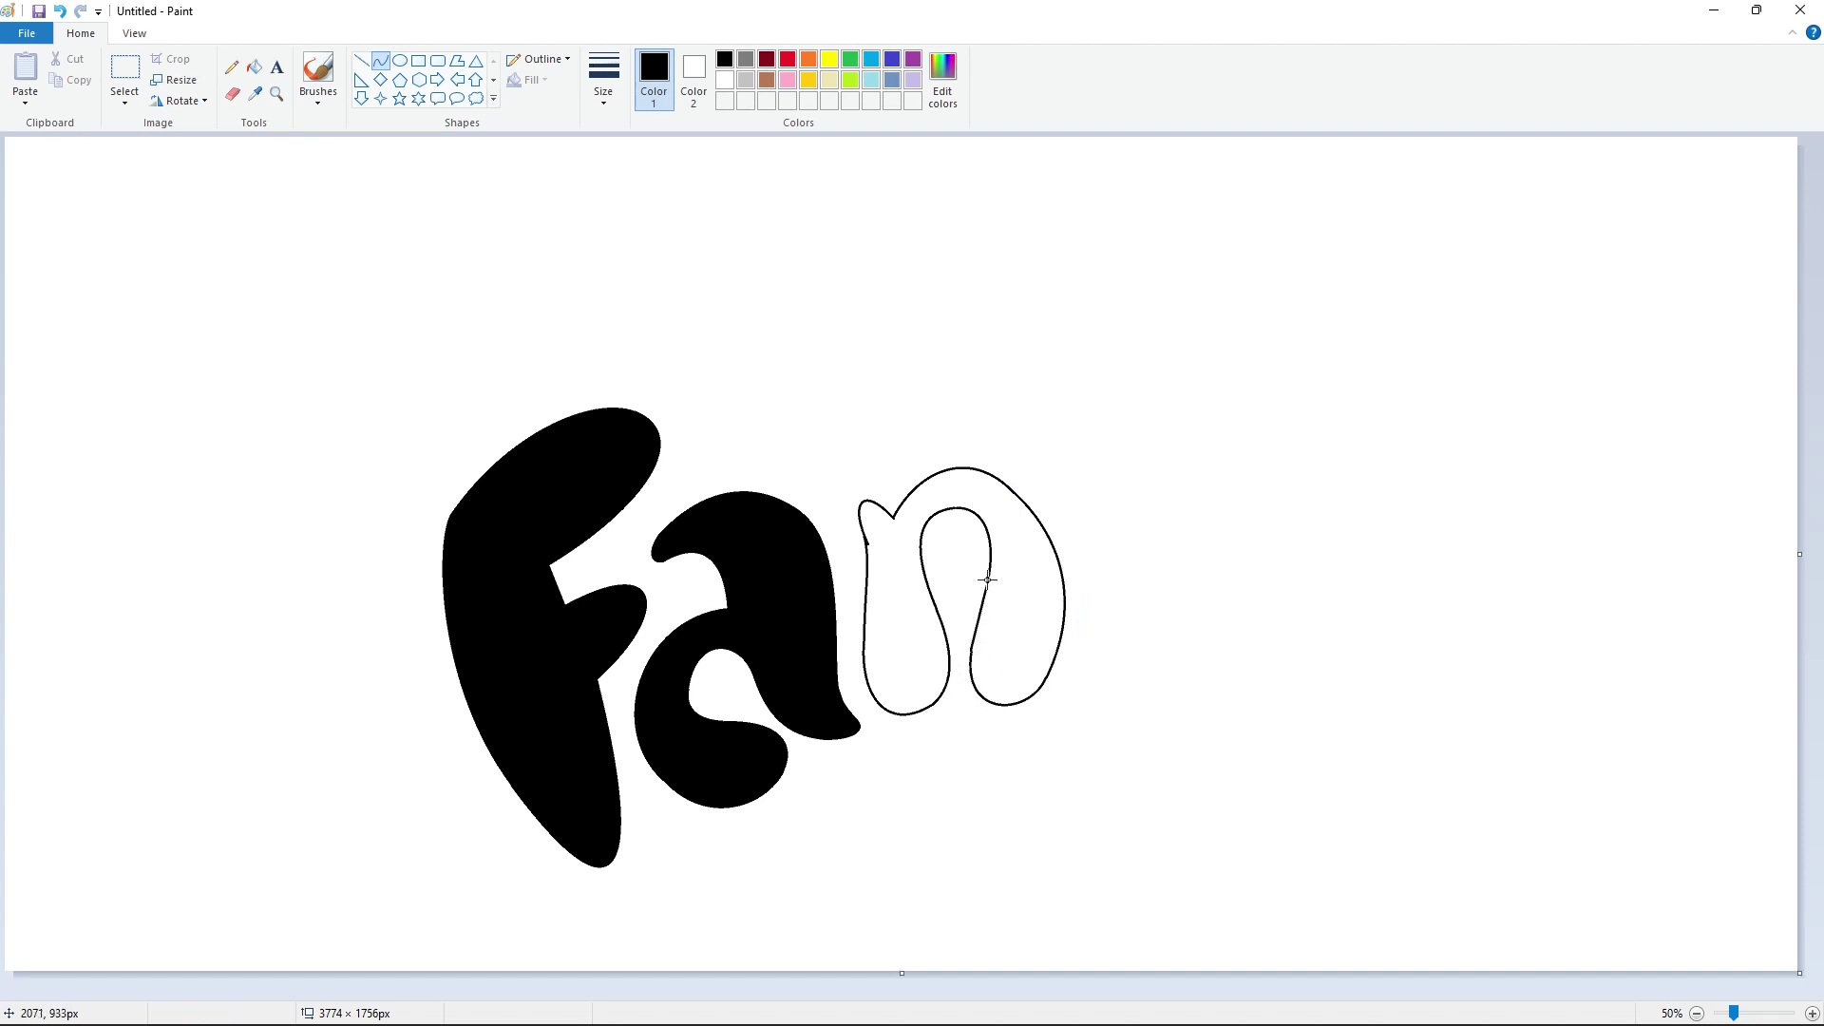
{"action": "left_click", "coordinate": [254, 66]}
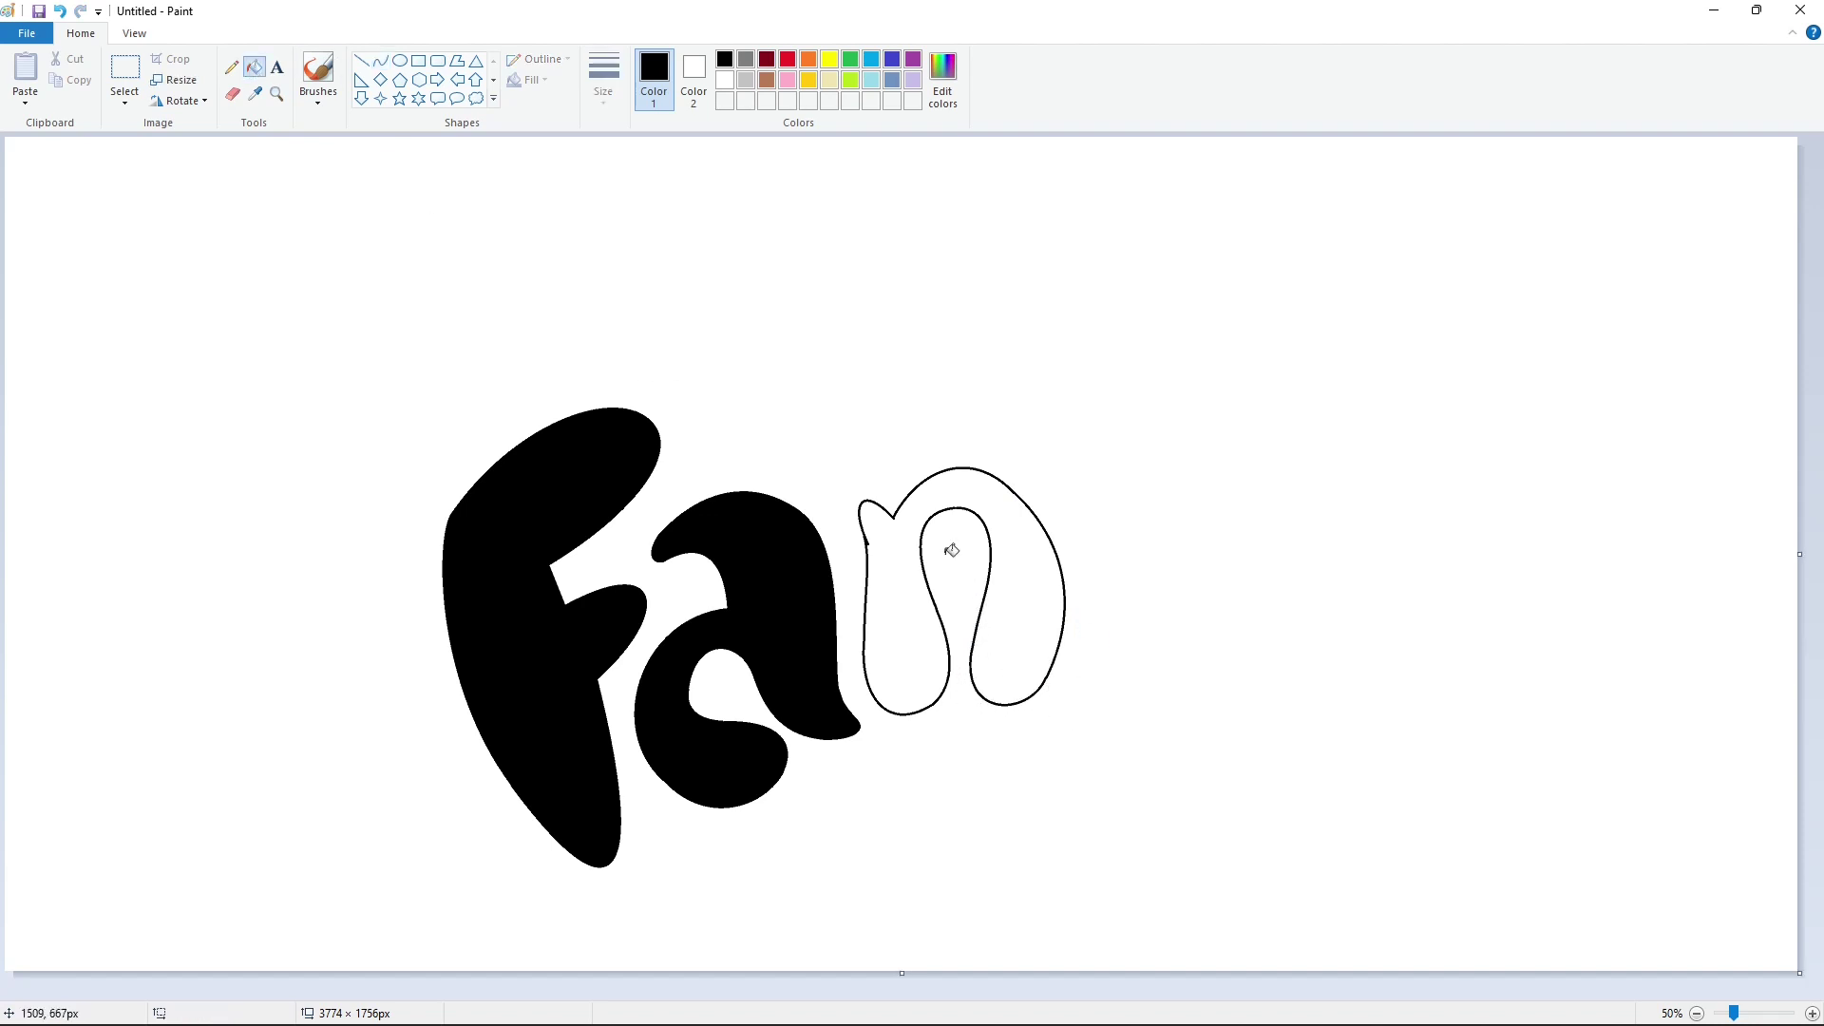
{"action": "left_click", "coordinate": [1034, 583]}
Draw the rounded crossbar ends, top and curved right stem edge of a lowercase t after the n.
{"action": "left_click", "coordinate": [380, 59]}
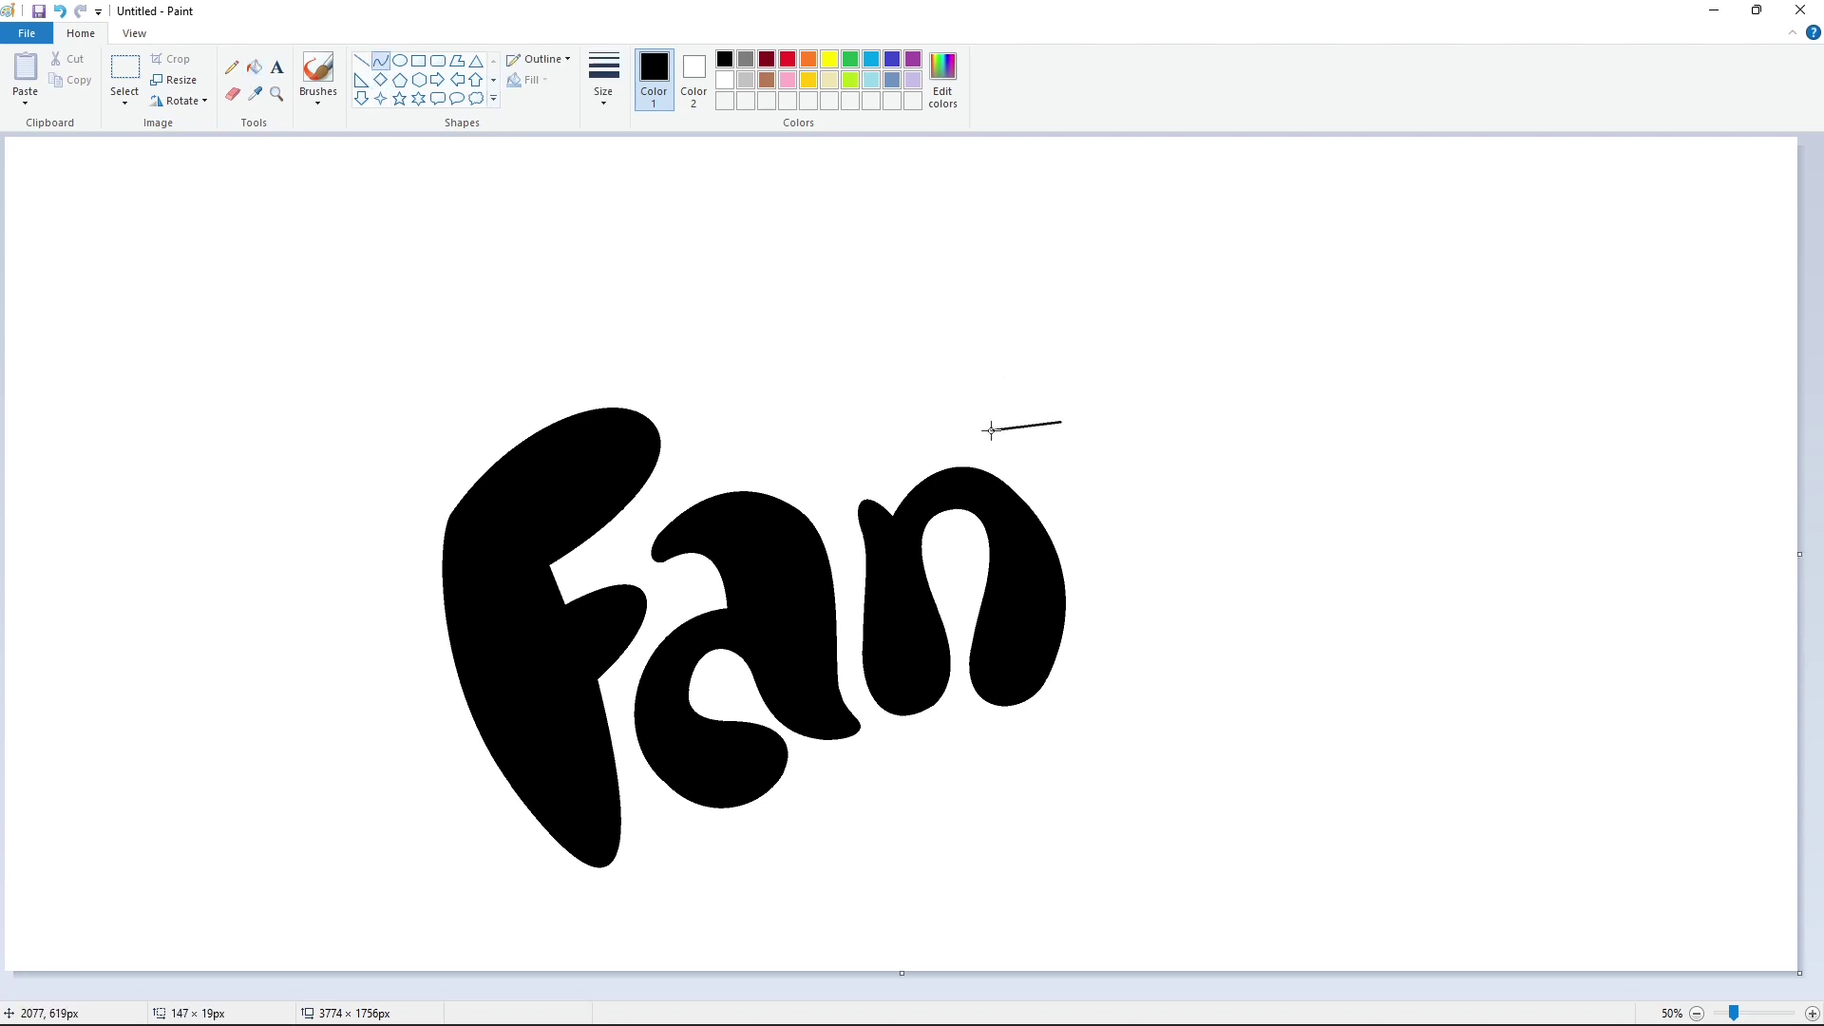
{"action": "mouse_move", "coordinate": [1003, 447]}
{"action": "left_mouse_down"}
{"action": "mouse_move", "coordinate": [979, 442]}
{"action": "mouse_move", "coordinate": [988, 462]}
{"action": "left_mouse_up"}
{"action": "mouse_move", "coordinate": [1119, 401]}
{"action": "left_mouse_down"}
{"action": "mouse_move", "coordinate": [1039, 353]}
{"action": "mouse_move", "coordinate": [1072, 321]}
{"action": "mouse_move", "coordinate": [1145, 466]}
{"action": "left_mouse_up"}
{"action": "mouse_move", "coordinate": [1145, 465]}
{"action": "left_mouse_down"}
{"action": "mouse_move", "coordinate": [1193, 390]}
{"action": "mouse_move", "coordinate": [1201, 439]}
{"action": "mouse_move", "coordinate": [1097, 663]}
{"action": "left_mouse_up"}
{"action": "mouse_move", "coordinate": [1121, 564]}
{"action": "left_mouse_down"}
{"action": "mouse_move", "coordinate": [1150, 552]}
{"action": "mouse_move", "coordinate": [1153, 568]}
{"action": "left_mouse_up"}
Close the t outline with a narrow lower tip and curved left stem edge, and fill it black.
{"action": "left_click_drag", "start_coordinate": [1097, 663], "coordinate": [1097, 623]}
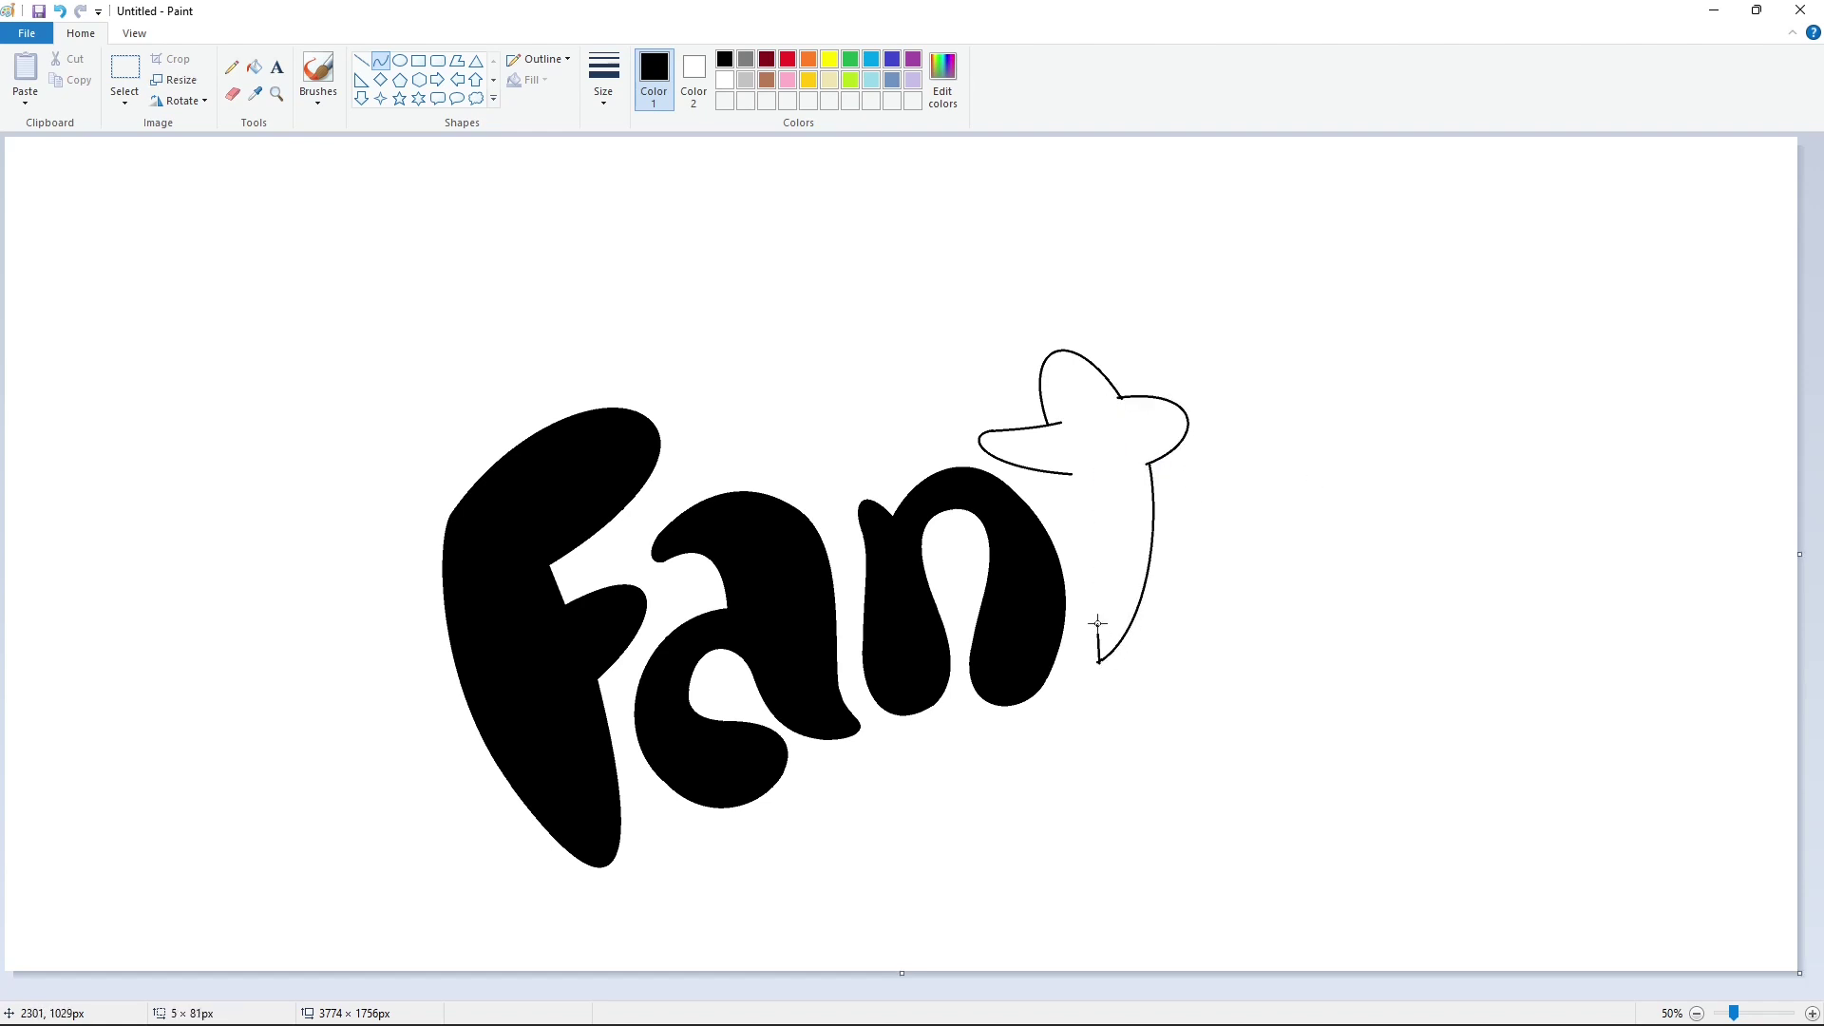
{"action": "left_click", "coordinate": [1098, 644]}
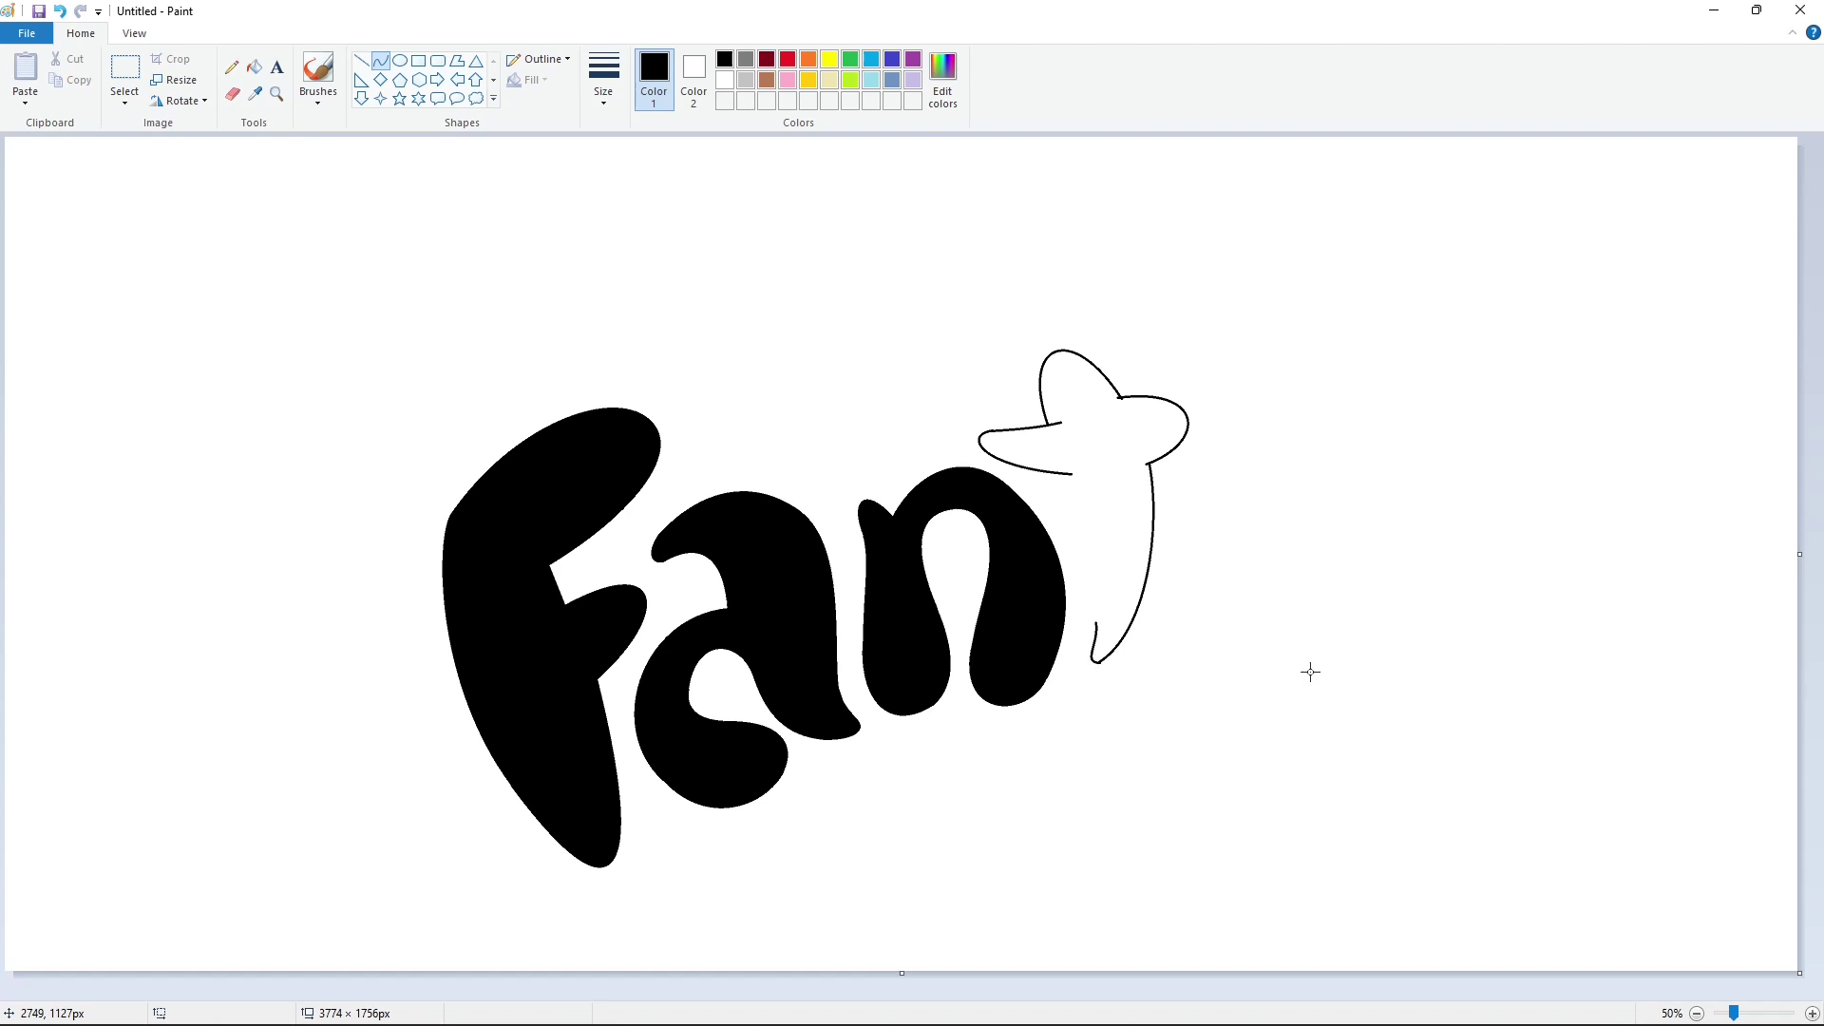
{"action": "left_click", "coordinate": [1095, 655]}
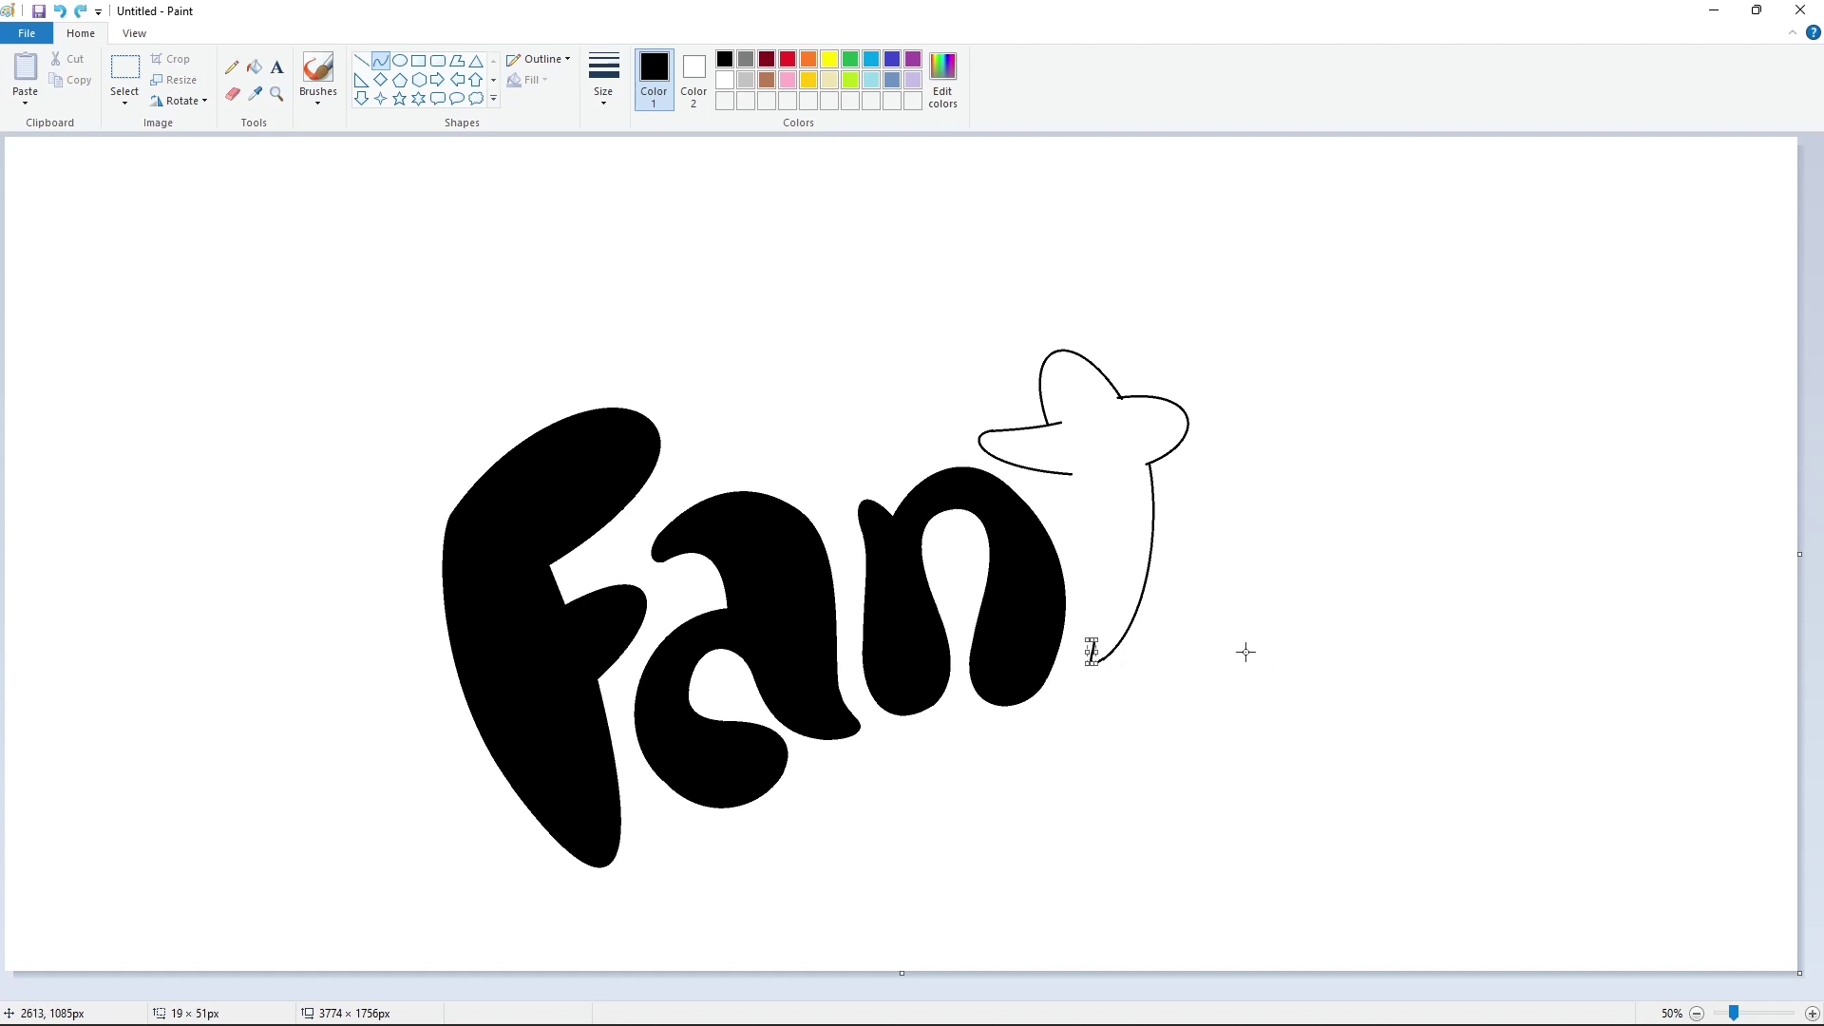
{"action": "mouse_move", "coordinate": [1096, 572]}
{"action": "left_mouse_down"}
{"action": "mouse_move", "coordinate": [1071, 472]}
{"action": "mouse_move", "coordinate": [1092, 541]}
{"action": "left_mouse_up"}
{"action": "left_click", "coordinate": [1093, 549]}
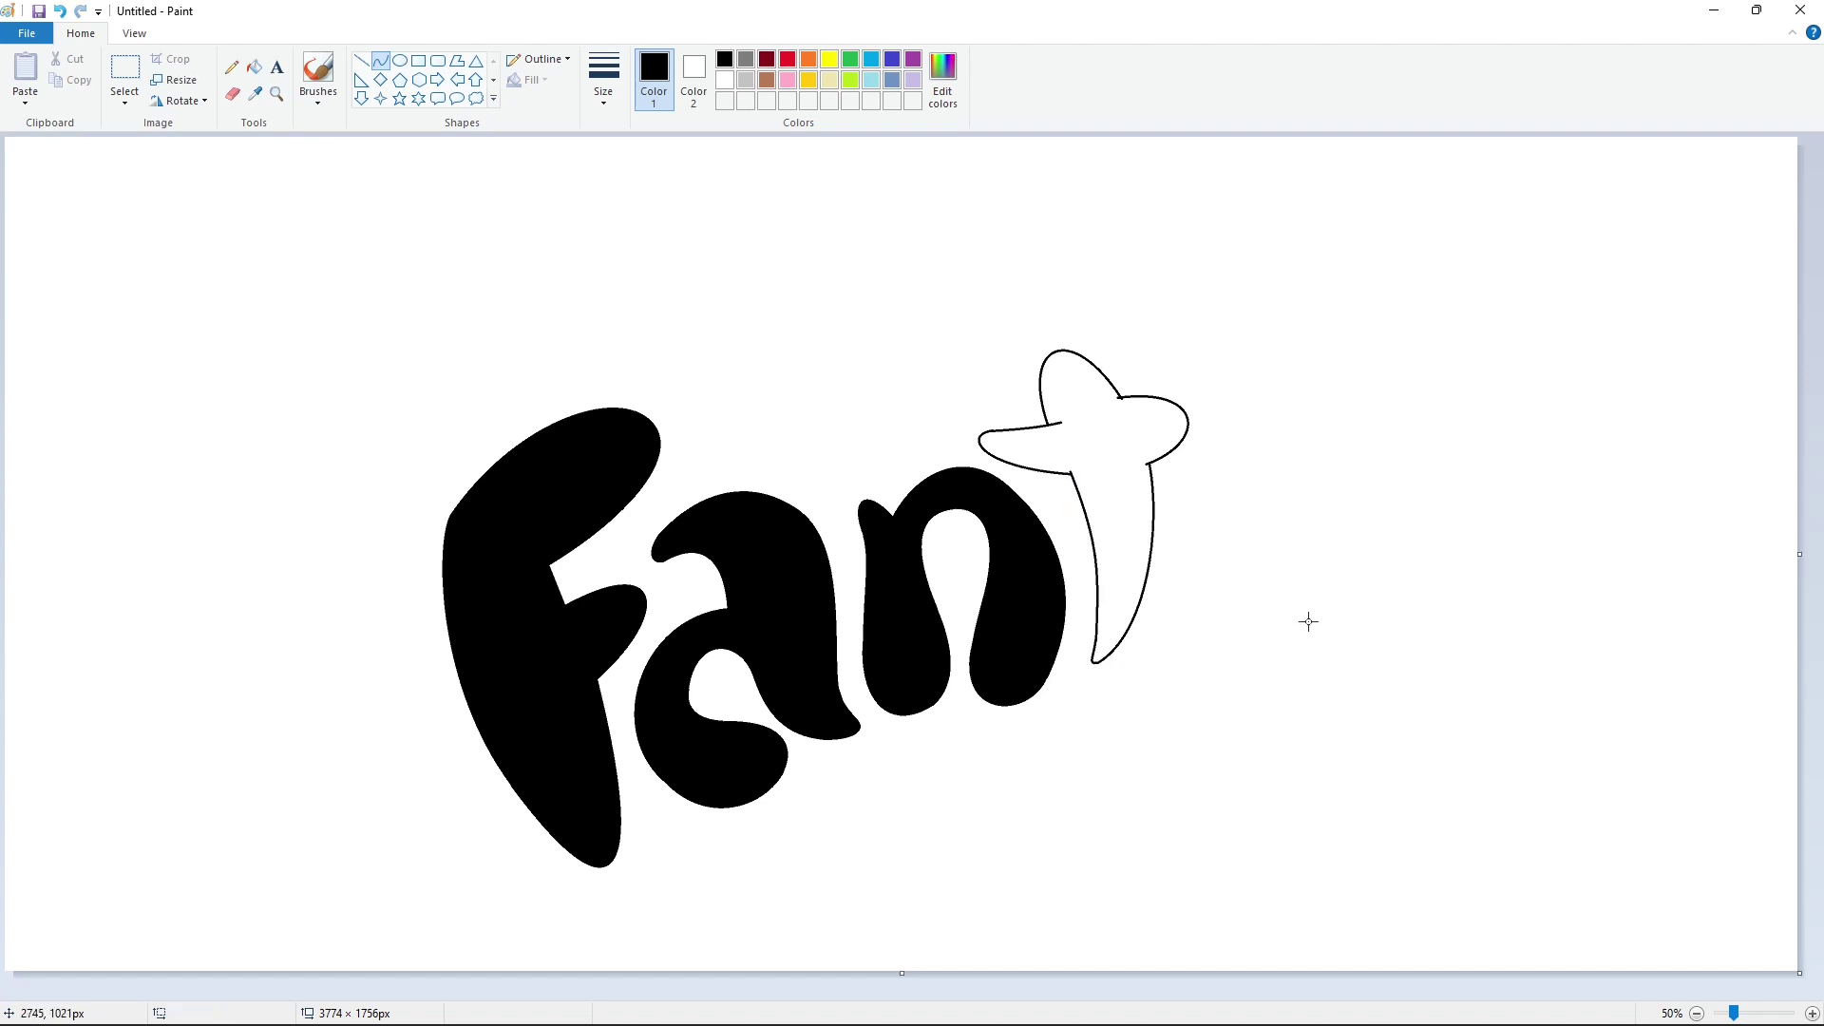
{"action": "left_click", "coordinate": [254, 68]}
{"action": "left_click", "coordinate": [1088, 433]}
Draw the hooked top and outer right side of a final lowercase a after the t.
{"action": "left_click", "coordinate": [379, 62]}
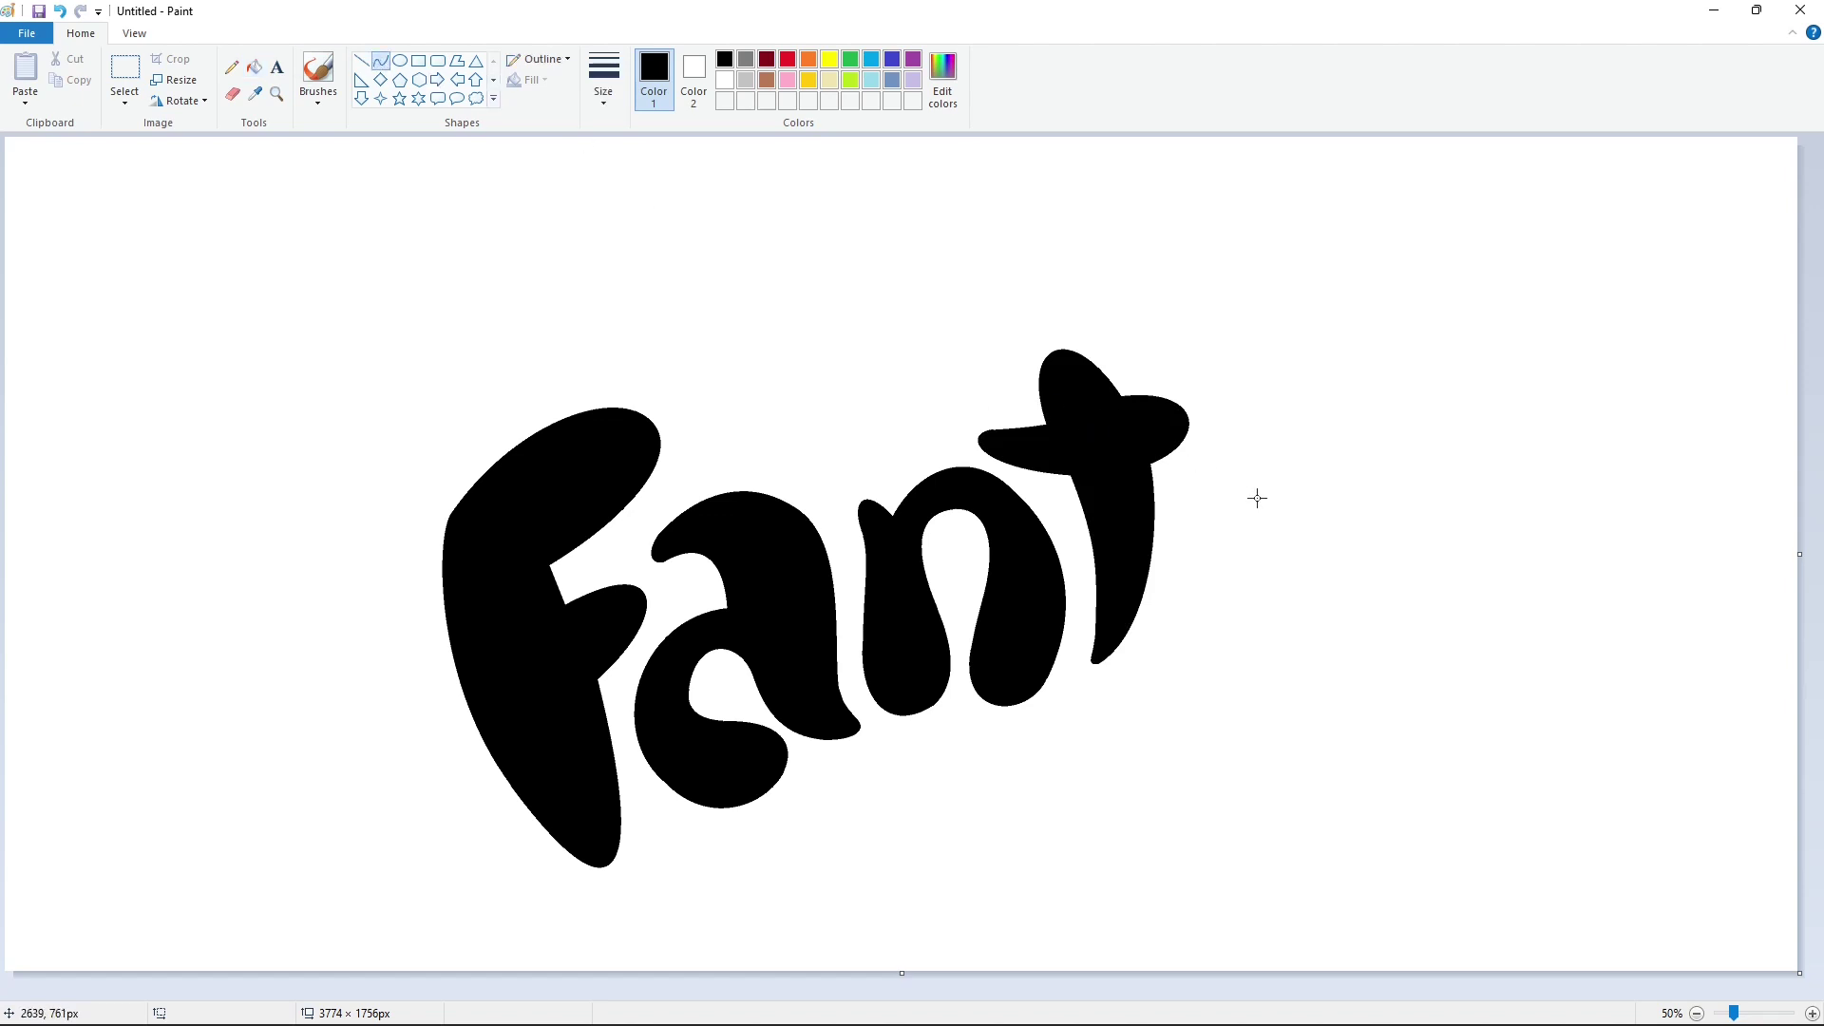
{"action": "left_click_drag", "start_coordinate": [1233, 454], "coordinate": [1333, 468]}
{"action": "left_click_drag", "start_coordinate": [1250, 415], "coordinate": [1310, 408]}
{"action": "left_click", "coordinate": [1334, 470]}
{"action": "left_click_drag", "start_coordinate": [1334, 469], "coordinate": [1273, 615]}
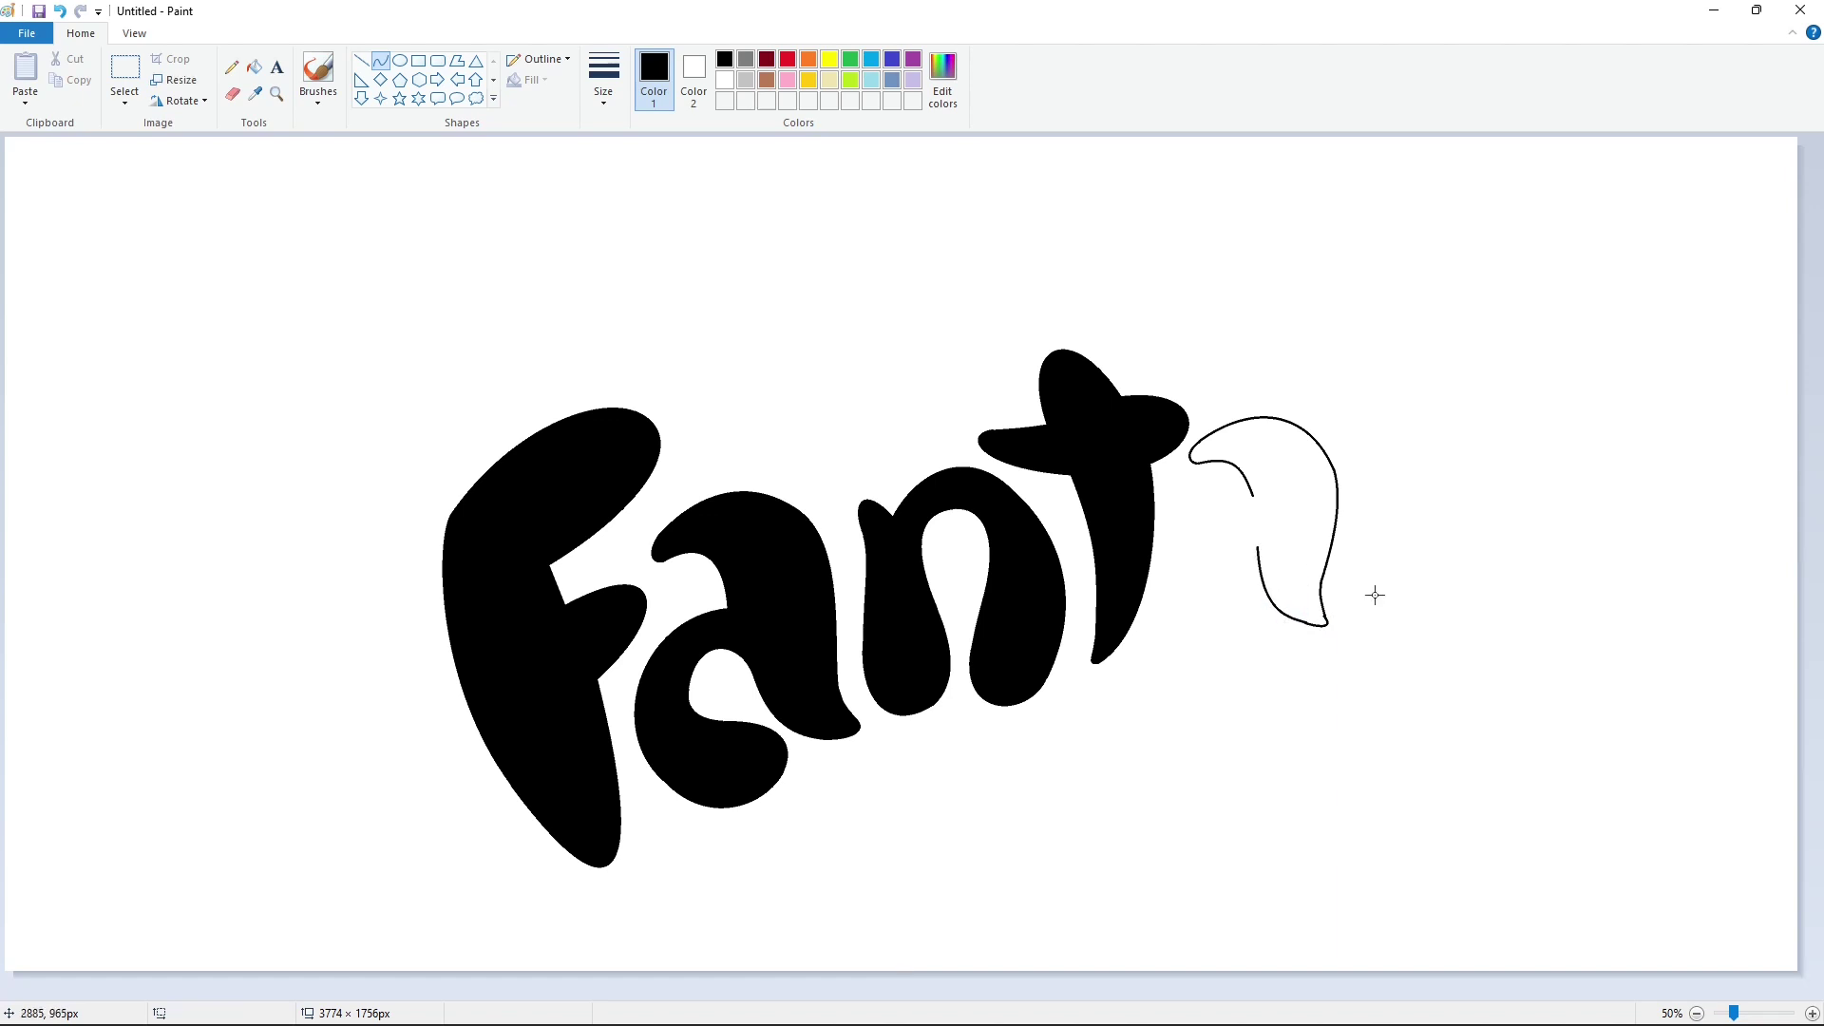
Complete the final a with its inner loop and rounded bowl, and fill it black.
{"action": "mouse_move", "coordinate": [1229, 545]}
{"action": "left_mouse_down"}
{"action": "mouse_move", "coordinate": [1209, 549]}
{"action": "mouse_move", "coordinate": [1235, 524]}
{"action": "left_mouse_up"}
{"action": "left_click_drag", "start_coordinate": [1254, 495], "coordinate": [1167, 583]}
{"action": "left_click_drag", "start_coordinate": [1211, 540], "coordinate": [1231, 574]}
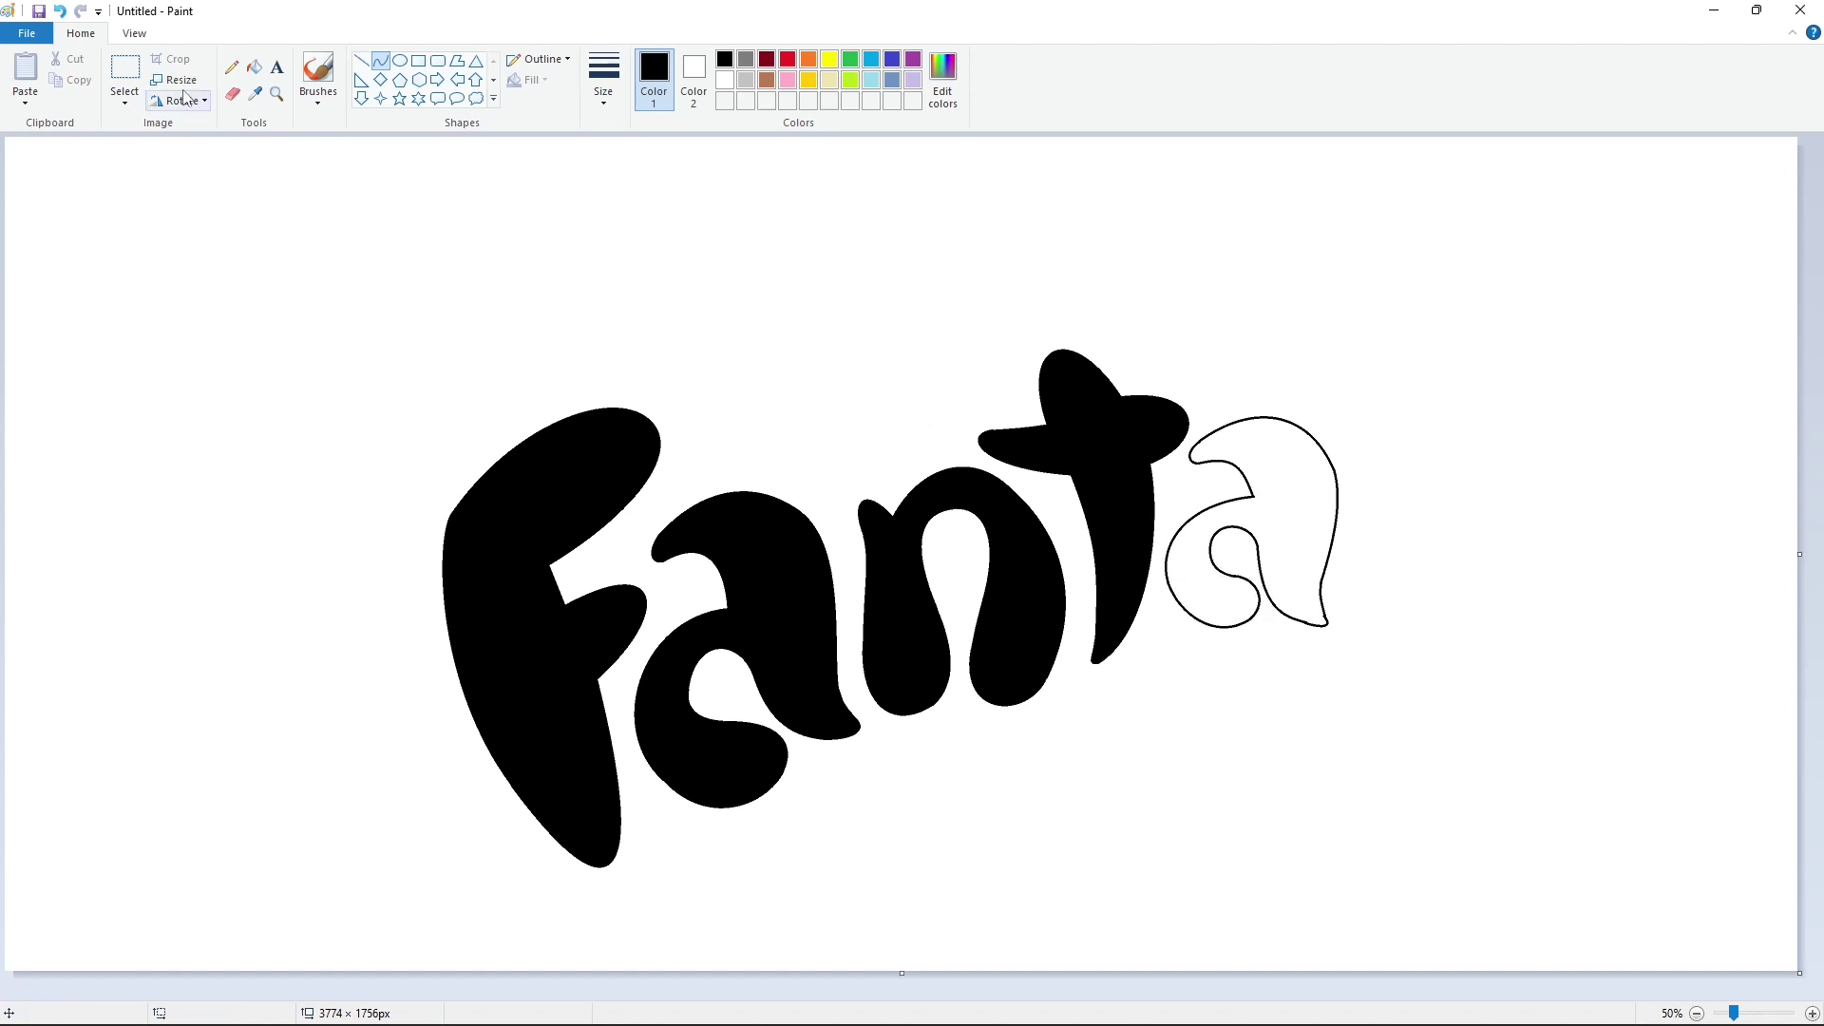
{"action": "left_click", "coordinate": [253, 66]}
{"action": "left_click", "coordinate": [1286, 478]}
Widen the canvas to 6804 × 1756 px.
{"action": "left_click", "coordinate": [125, 76]}
{"action": "left_click_drag", "start_coordinate": [155, 162], "coordinate": [1498, 954]}
{"action": "scroll", "coordinate": [1012, 511], "scroll_direction": "down", "scroll_amount": 1}
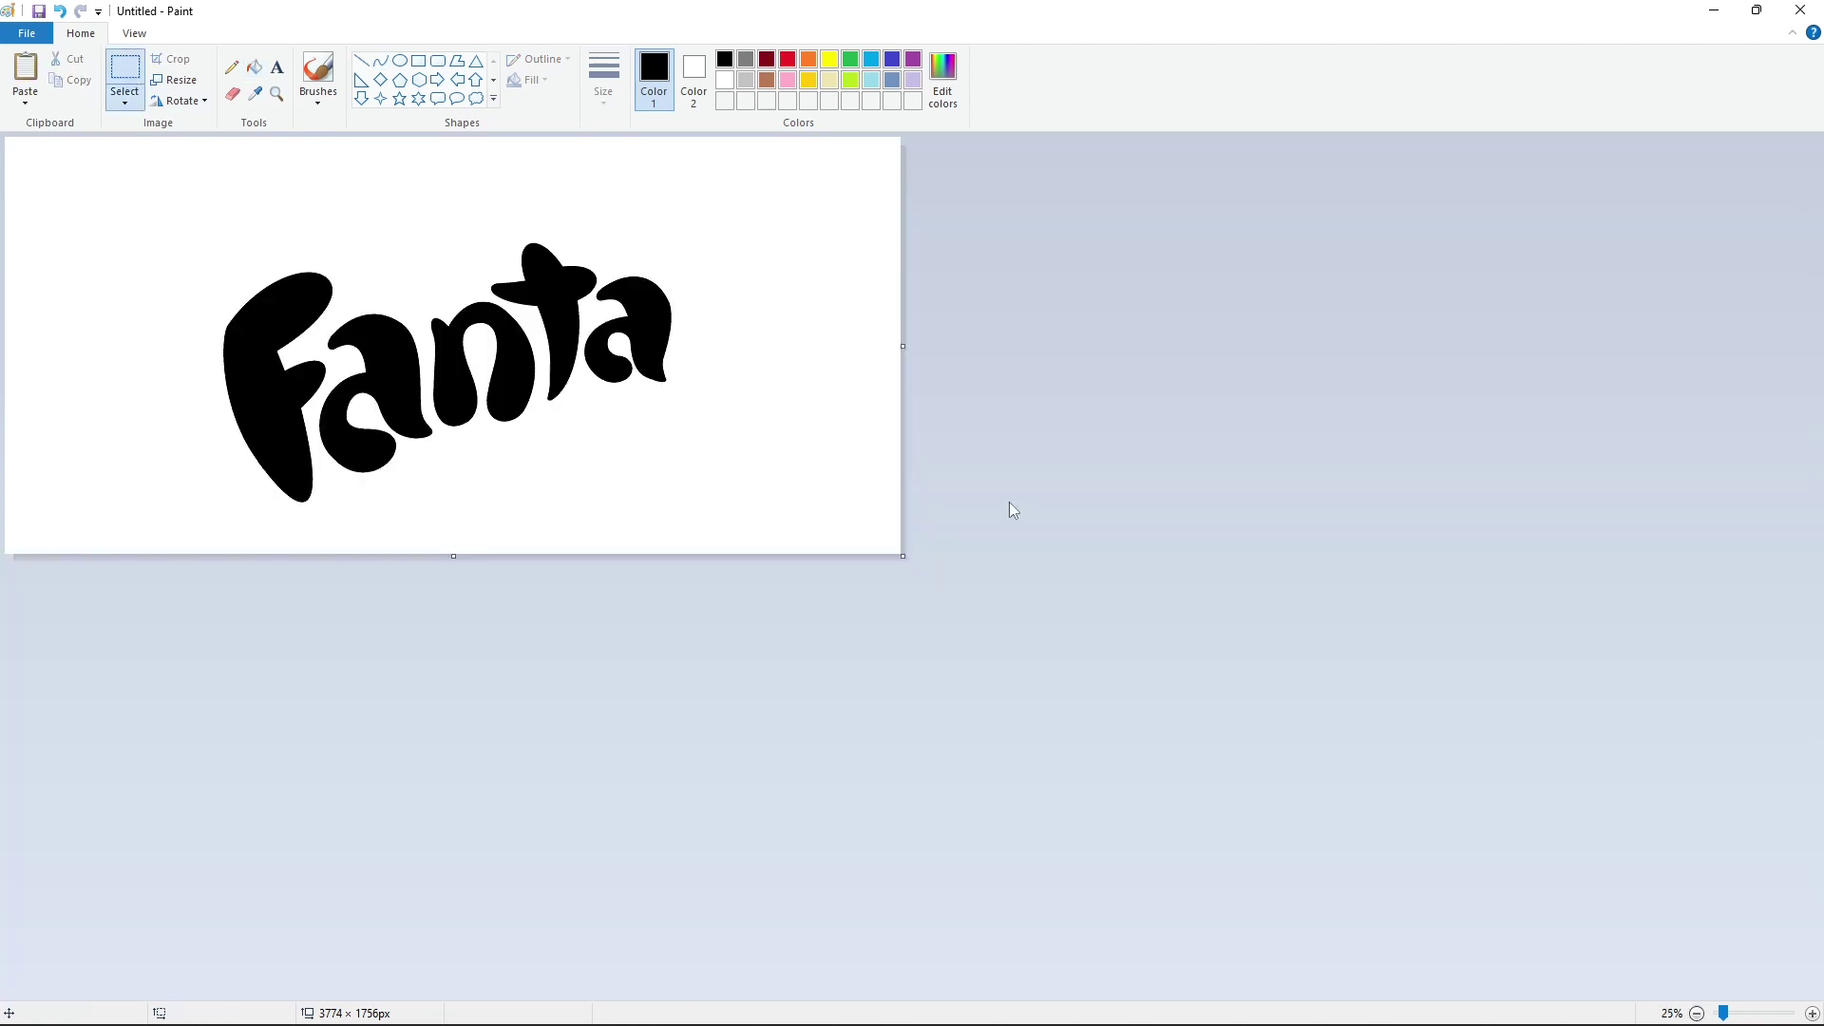
{"action": "scroll", "coordinate": [1028, 928], "scroll_direction": "up", "scroll_amount": 1}
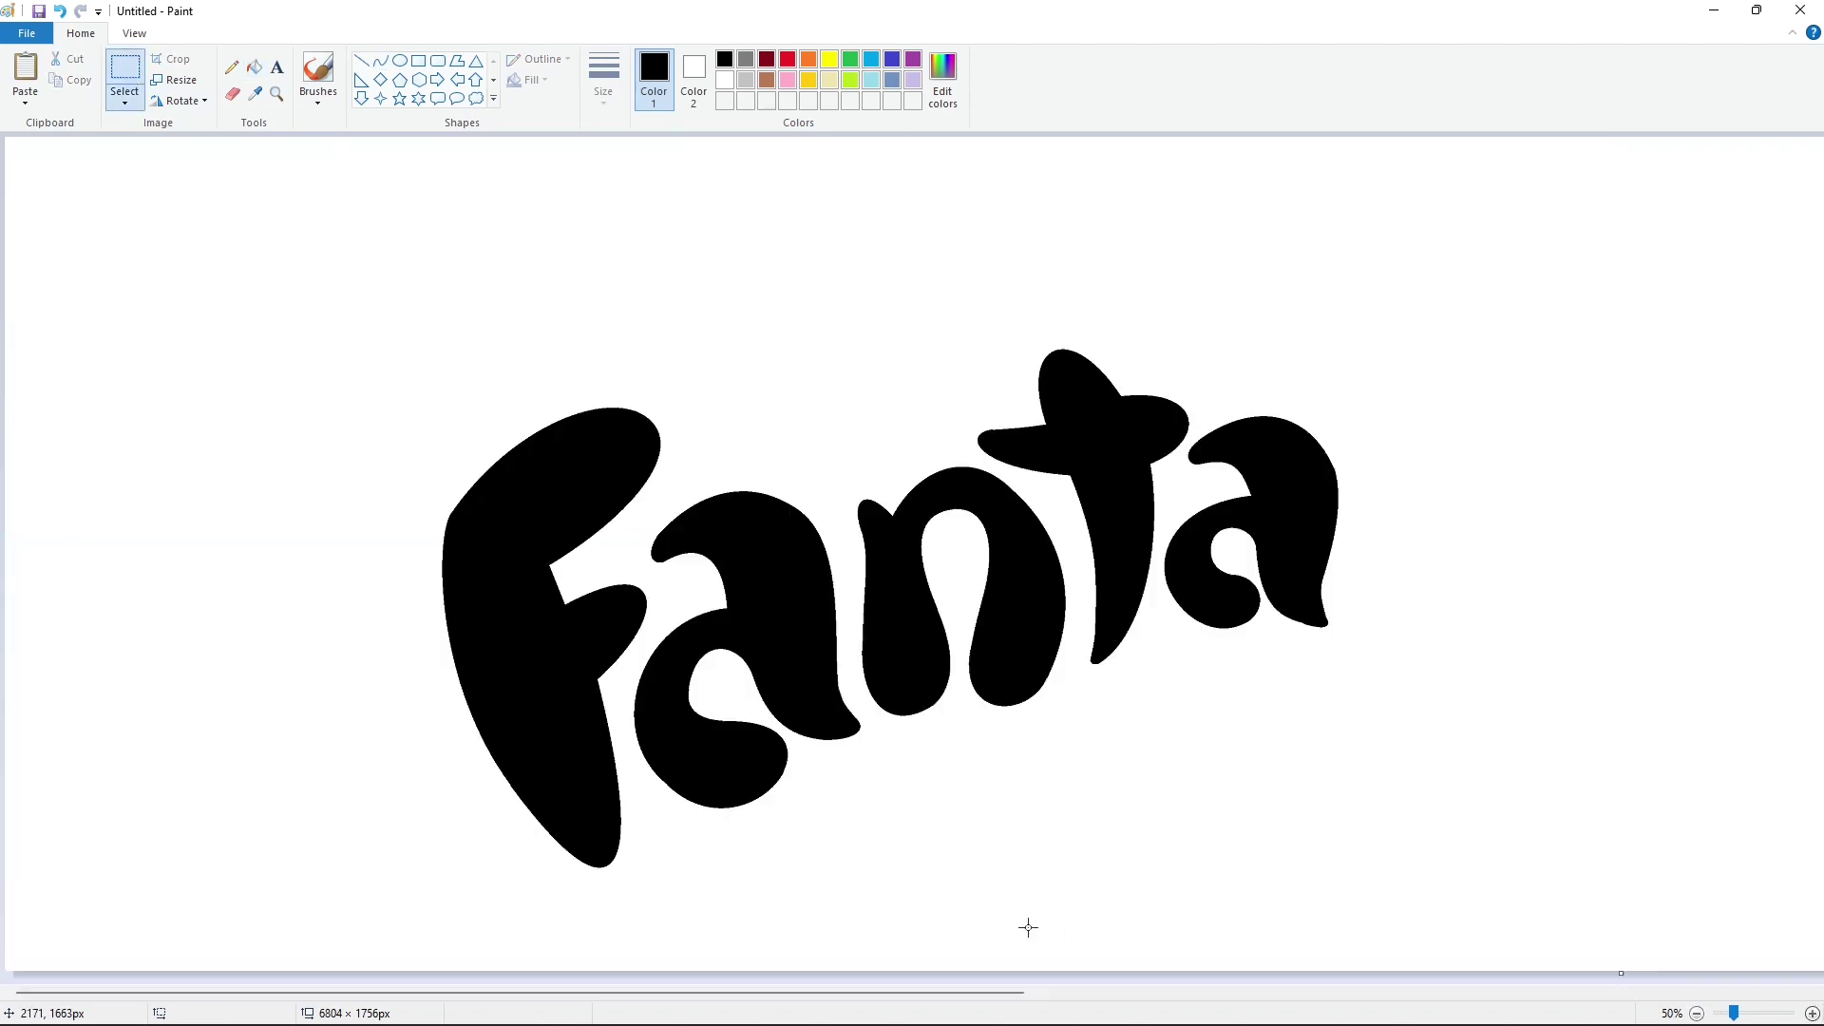
Recolor all five letters of Fanta from black to indigo with the fill tool.
{"action": "left_click", "coordinate": [253, 66]}
{"action": "left_click", "coordinate": [891, 59]}
{"action": "left_click", "coordinate": [513, 684]}
{"action": "left_click", "coordinate": [741, 532]}
{"action": "left_click", "coordinate": [883, 617]}
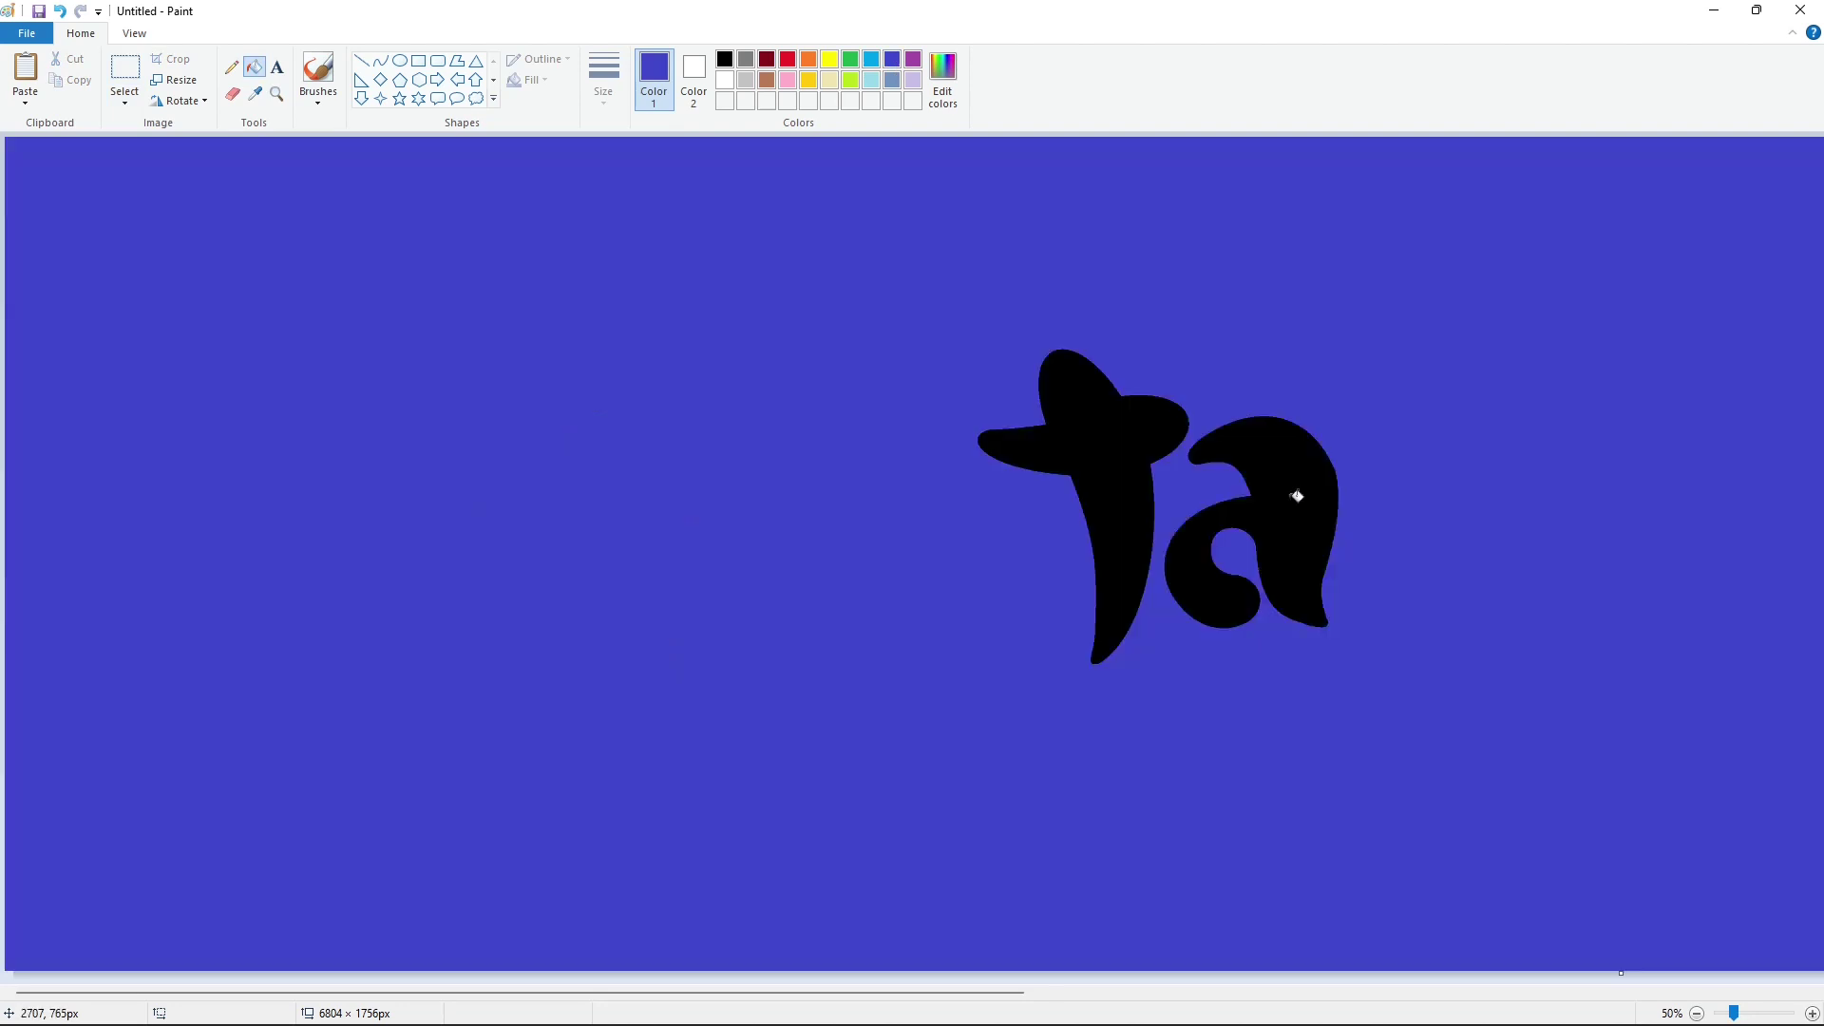
{"action": "left_click", "coordinate": [1121, 475]}
{"action": "left_click", "coordinate": [1292, 532]}
Draw a black circle outline about 1515 × 1481 px over the middle of the lettering.
{"action": "left_click", "coordinate": [723, 59]}
{"action": "left_click", "coordinate": [400, 60]}
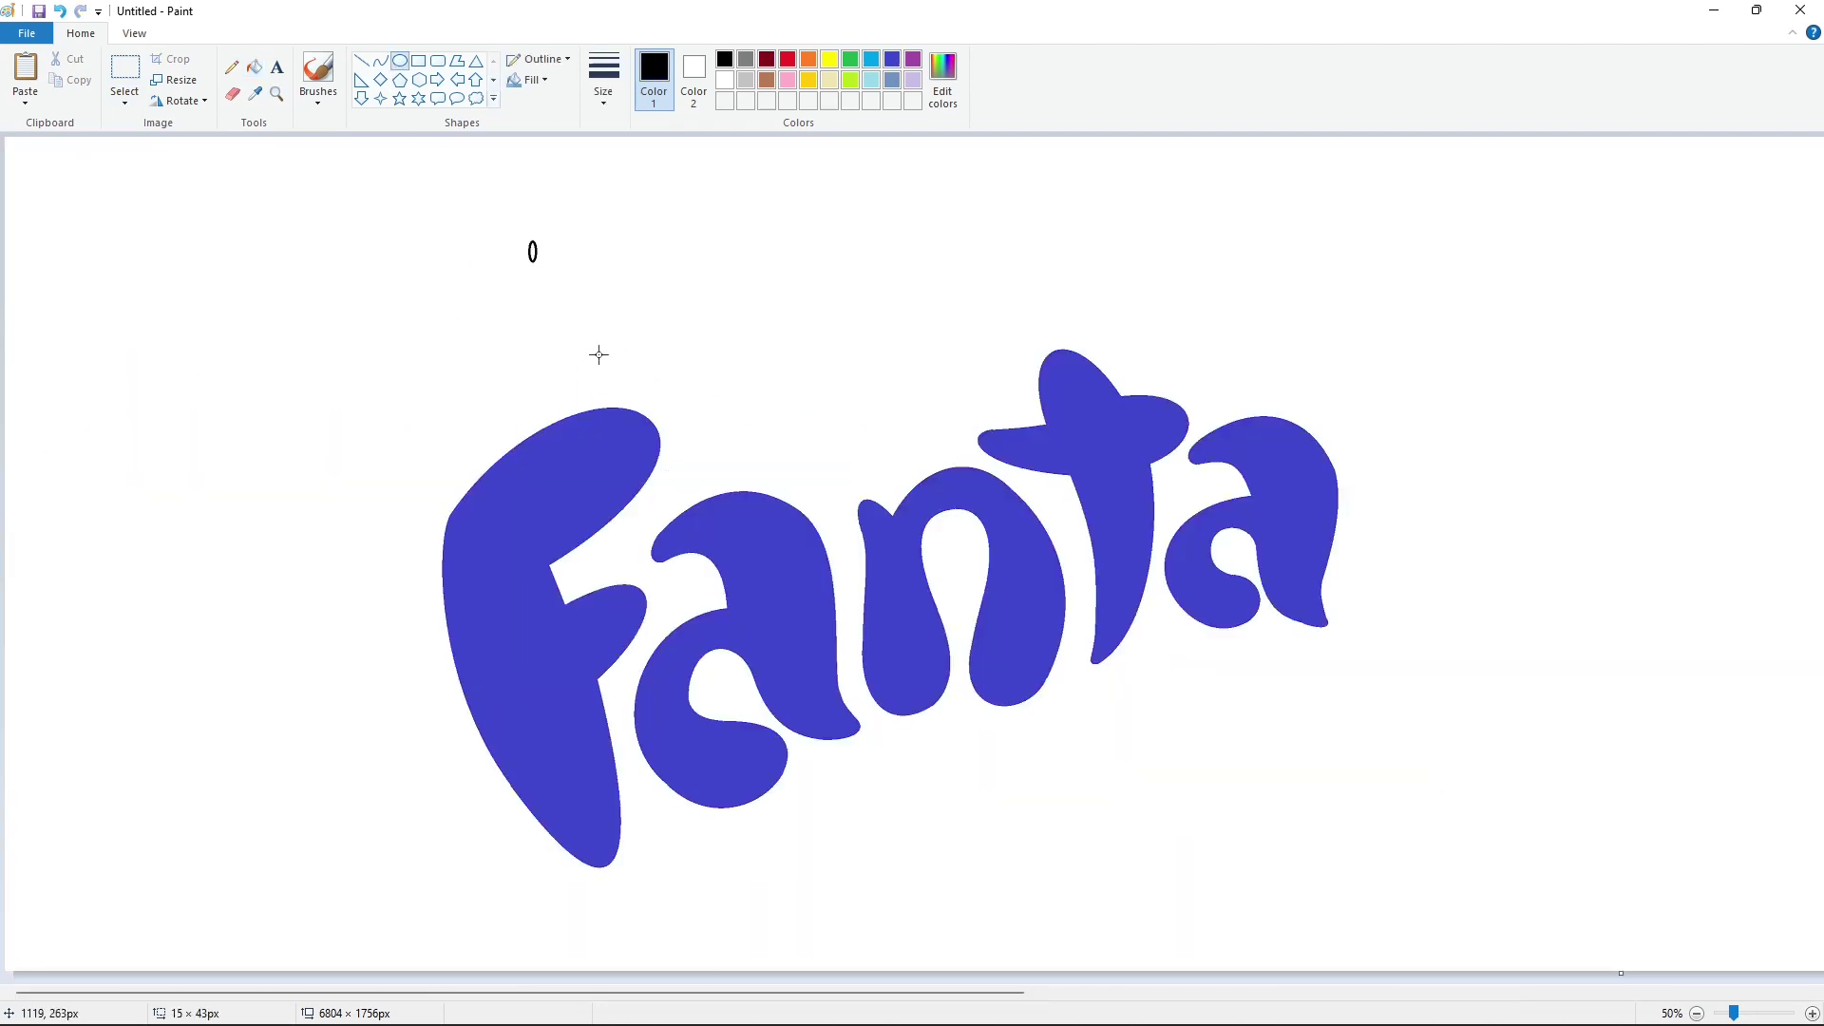
{"action": "left_click_drag", "start_coordinate": [529, 241], "coordinate": [1241, 909]}
{"action": "left_click_drag", "start_coordinate": [887, 241], "coordinate": [890, 204]}
{"action": "left_click_drag", "start_coordinate": [529, 560], "coordinate": [513, 561]}
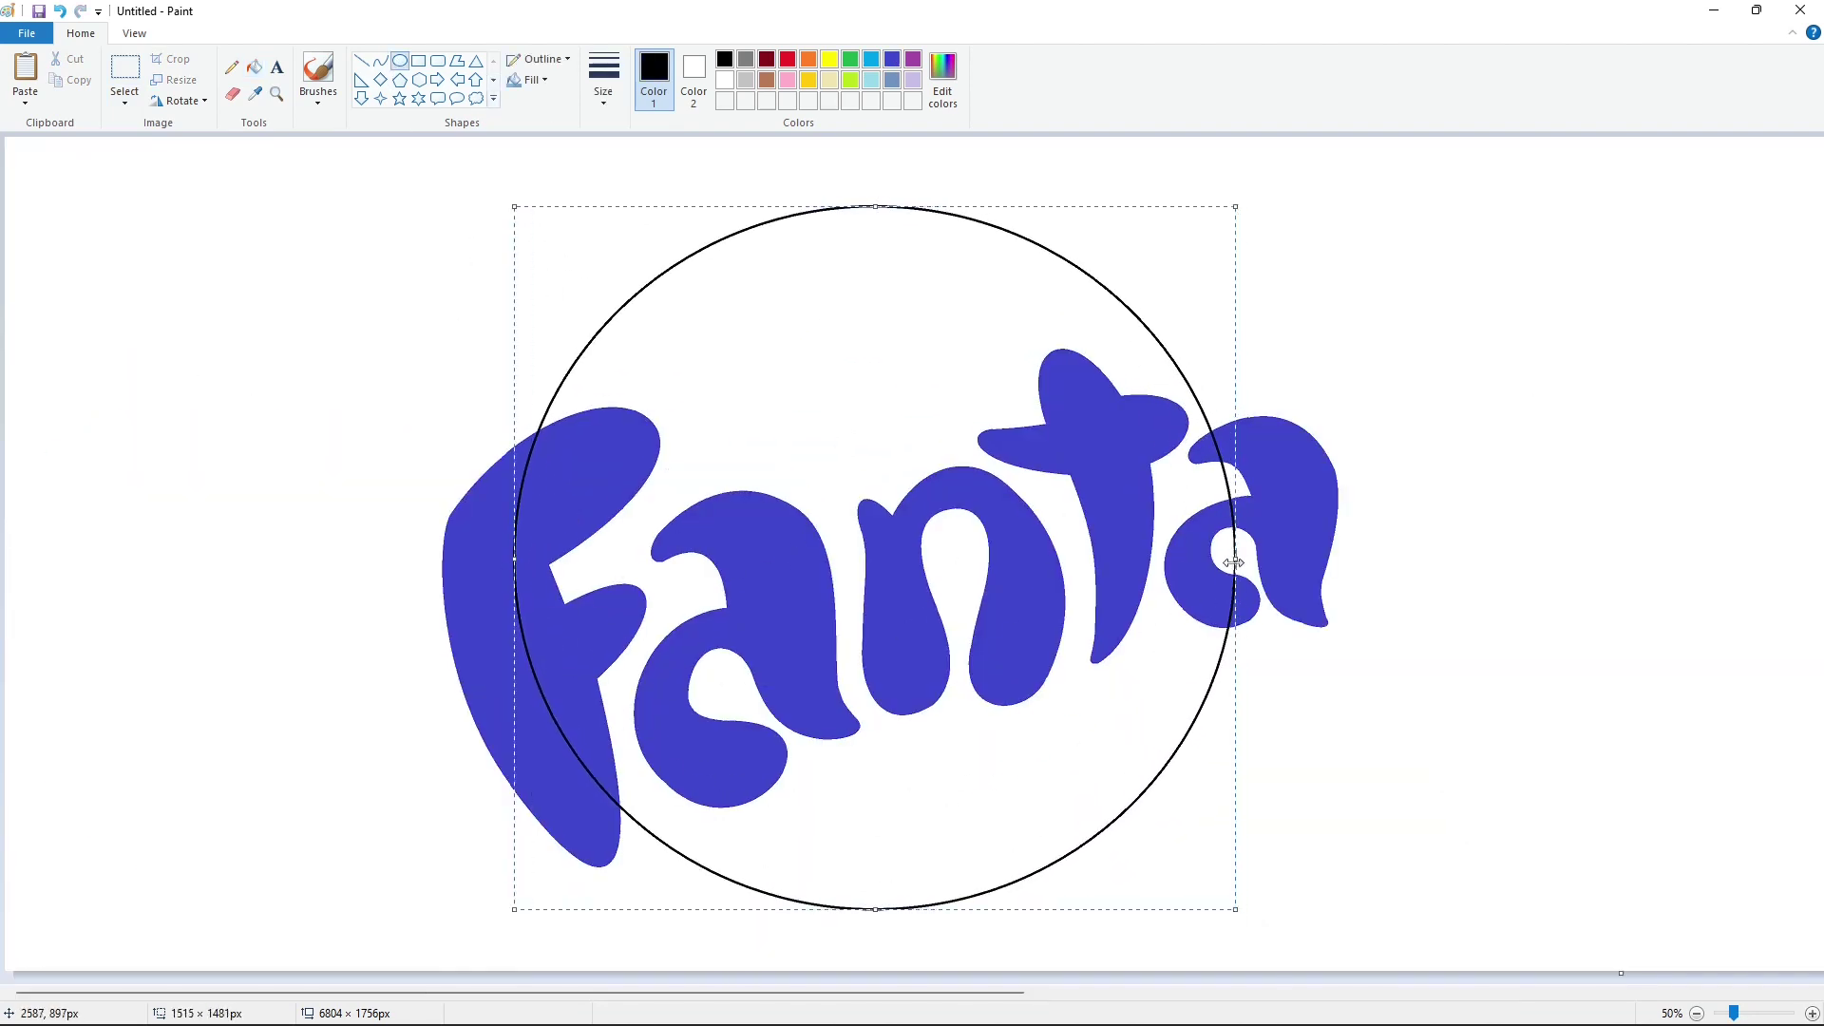
{"action": "left_click", "coordinate": [1469, 568]}
{"action": "scroll", "coordinate": [1470, 568], "scroll_direction": "right", "scroll_amount": 3}
{"action": "scroll", "coordinate": [1470, 568], "scroll_direction": "left", "scroll_amount": 3}
Choose a thinner line and trace an offset curve around the top of the F from the circle's edge.
{"action": "left_click", "coordinate": [379, 60]}
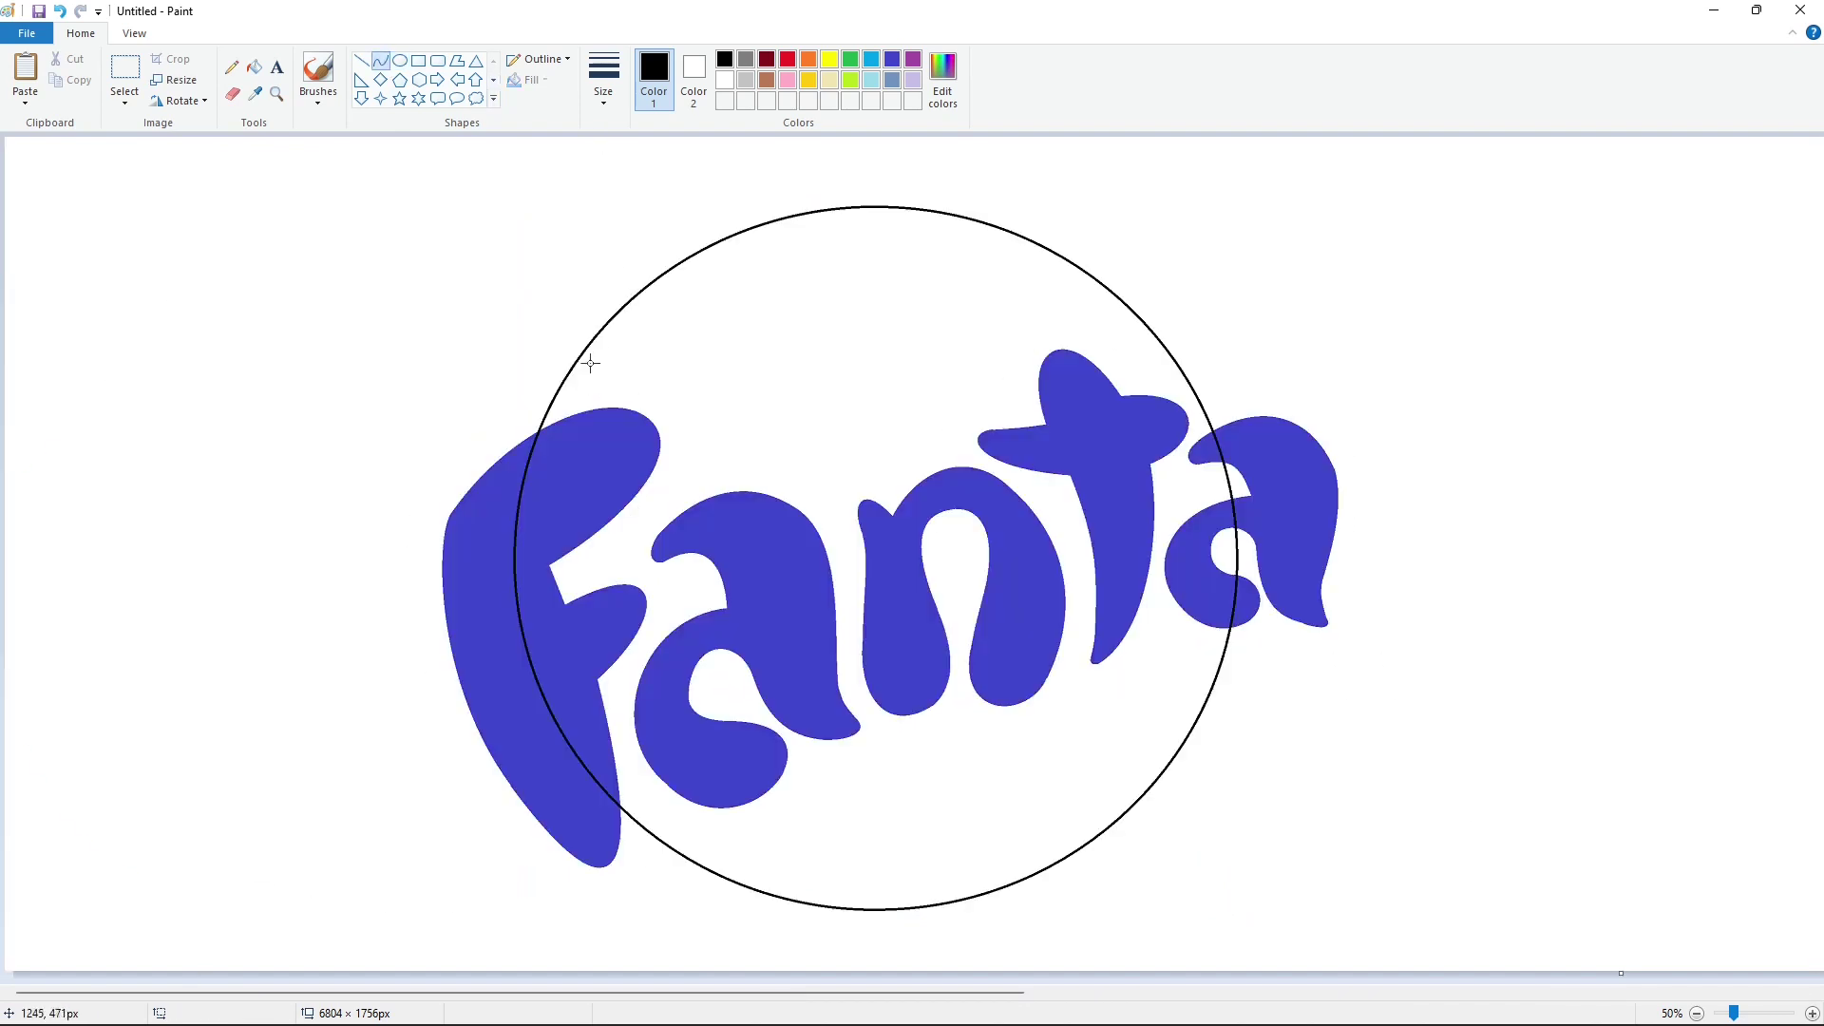
{"action": "left_click_drag", "start_coordinate": [552, 402], "coordinate": [650, 508]}
{"action": "key", "text": "Escape"}
{"action": "left_click", "coordinate": [603, 76]}
{"action": "left_click", "coordinate": [648, 152]}
{"action": "left_click_drag", "start_coordinate": [551, 401], "coordinate": [716, 411]}
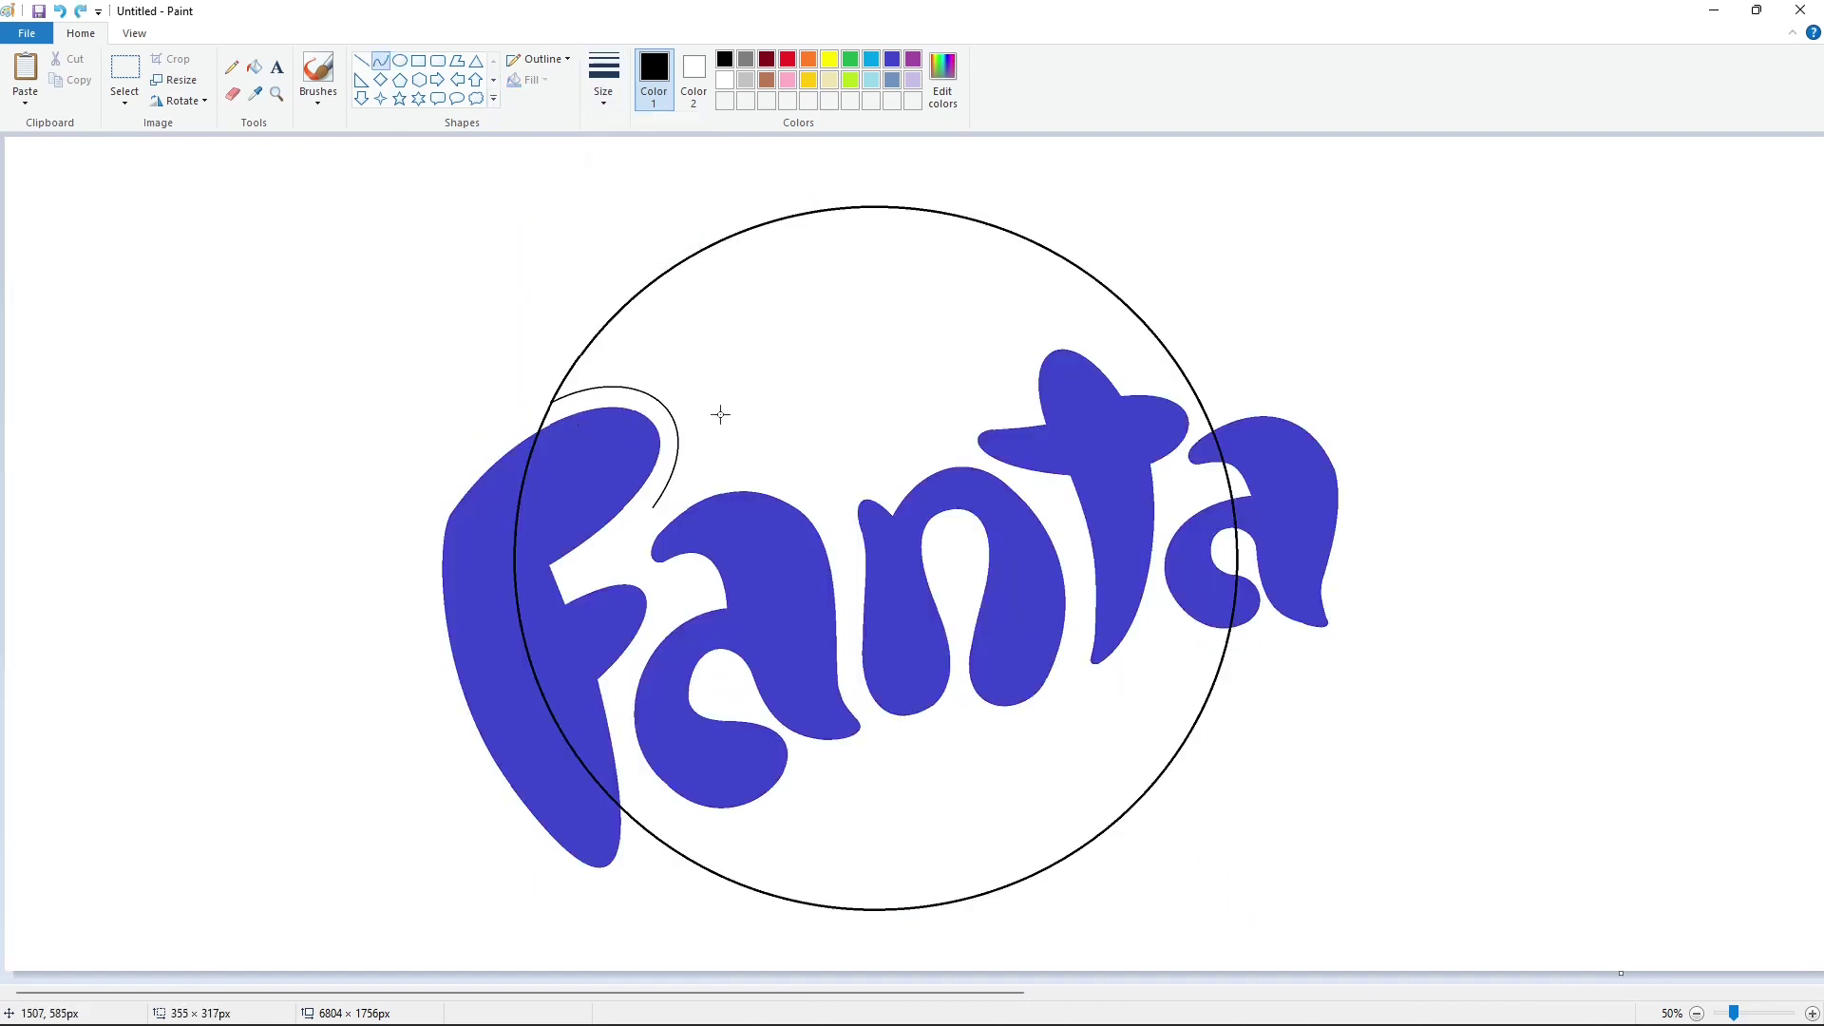
Continue the offset contour above the a, n and t to the circle's edge, and fill the enclosed upper area black.
{"action": "mouse_move", "coordinate": [753, 484]}
{"action": "left_mouse_down"}
{"action": "mouse_move", "coordinate": [728, 506]}
{"action": "mouse_move", "coordinate": [832, 518]}
{"action": "mouse_move", "coordinate": [796, 460]}
{"action": "mouse_move", "coordinate": [878, 489]}
{"action": "mouse_move", "coordinate": [854, 475]}
{"action": "mouse_move", "coordinate": [918, 473]}
{"action": "mouse_move", "coordinate": [957, 444]}
{"action": "left_mouse_up"}
{"action": "mouse_move", "coordinate": [923, 465]}
{"action": "left_mouse_down"}
{"action": "mouse_move", "coordinate": [904, 464]}
{"action": "mouse_move", "coordinate": [1023, 404]}
{"action": "mouse_move", "coordinate": [955, 419]}
{"action": "left_mouse_up"}
{"action": "left_click_drag", "start_coordinate": [1073, 391], "coordinate": [1084, 304]}
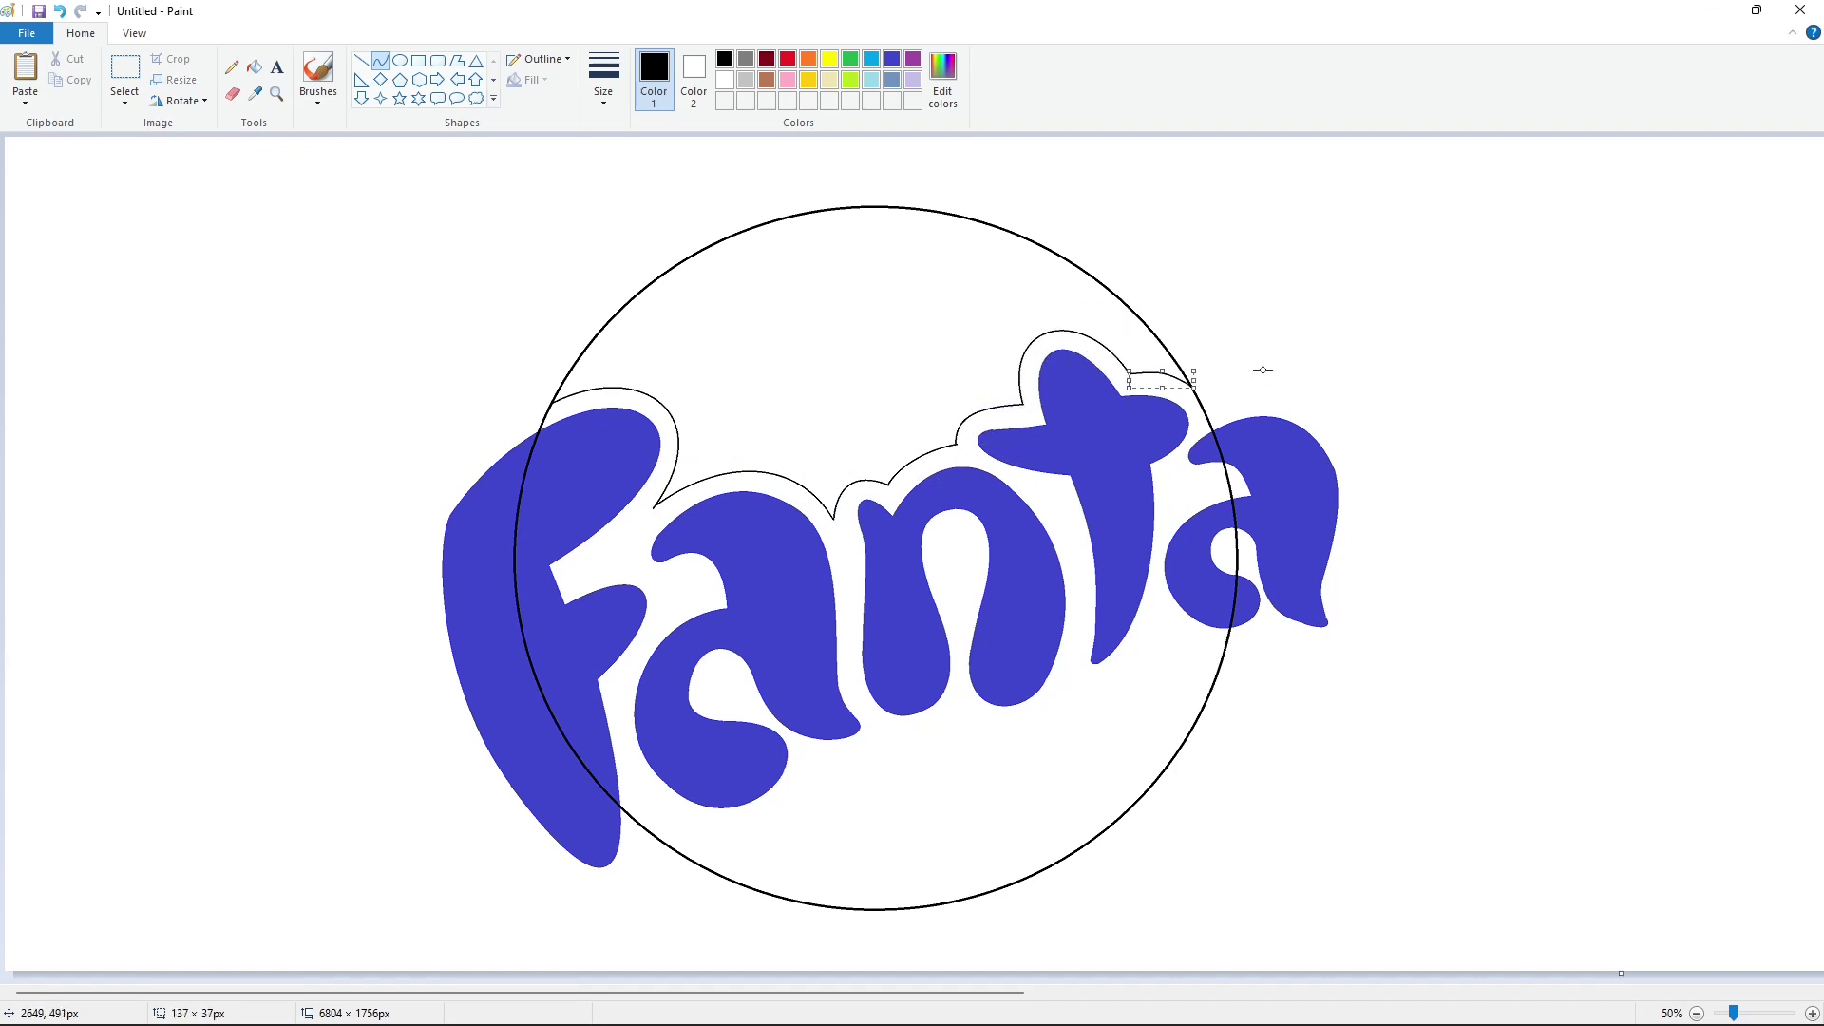
{"action": "left_click", "coordinate": [253, 66]}
{"action": "left_click", "coordinate": [818, 330]}
Use short white lines to cut the circle's outline just below both outer corners of the black area.
{"action": "key", "text": "ctrl+Page_Up"}
{"action": "left_click_drag", "start_coordinate": [509, 993], "coordinate": [598, 993]}
{"action": "left_click", "coordinate": [361, 60]}
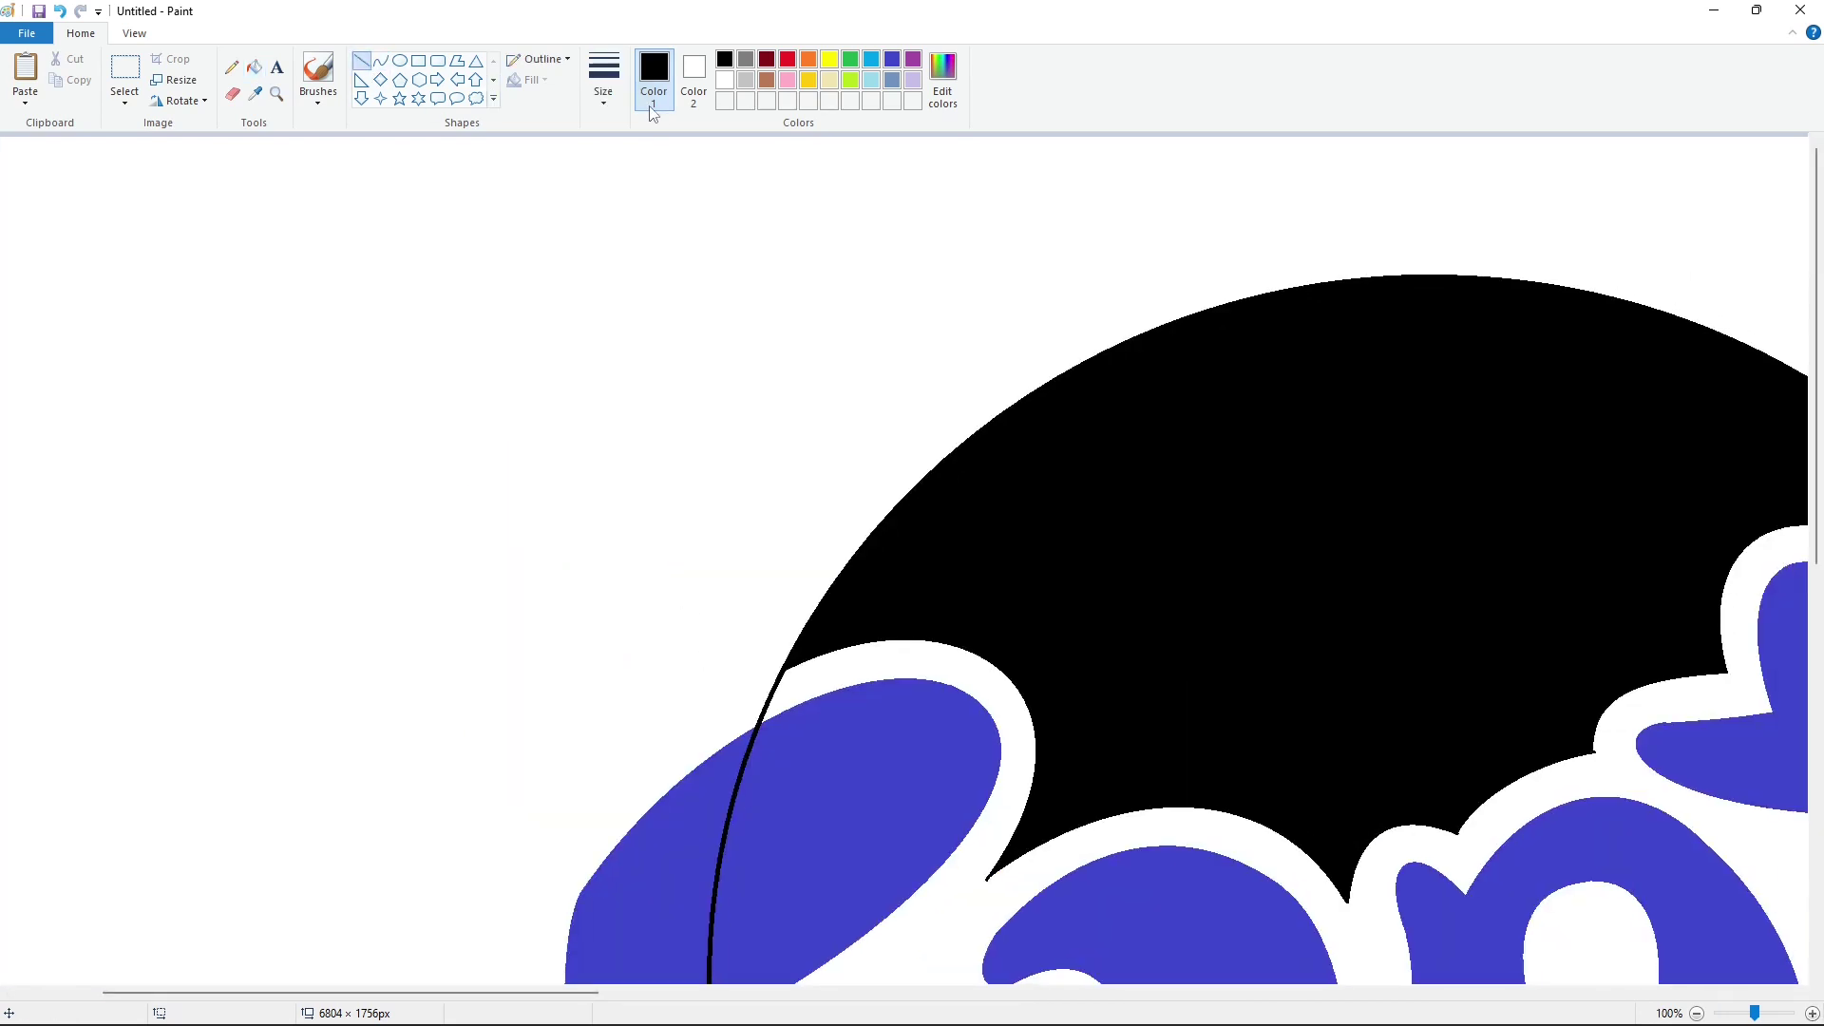
{"action": "left_click", "coordinate": [724, 80]}
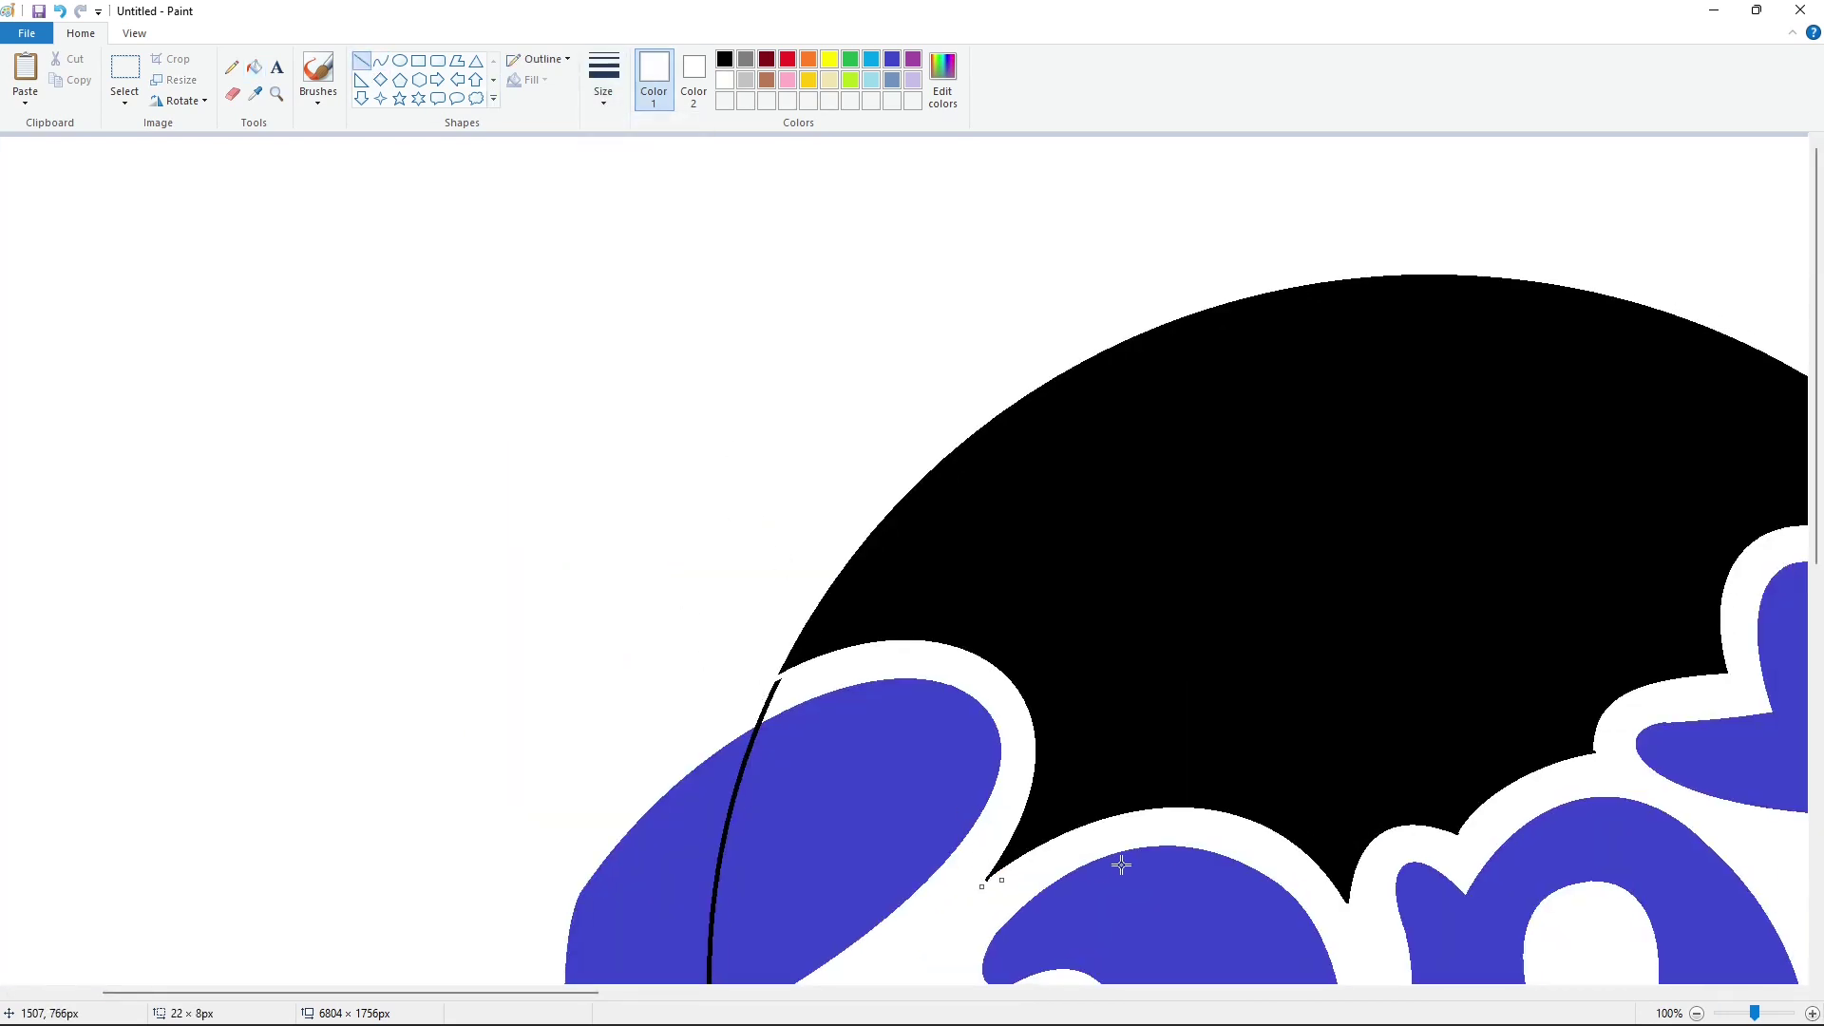
{"action": "left_click_drag", "start_coordinate": [554, 993], "coordinate": [775, 992]}
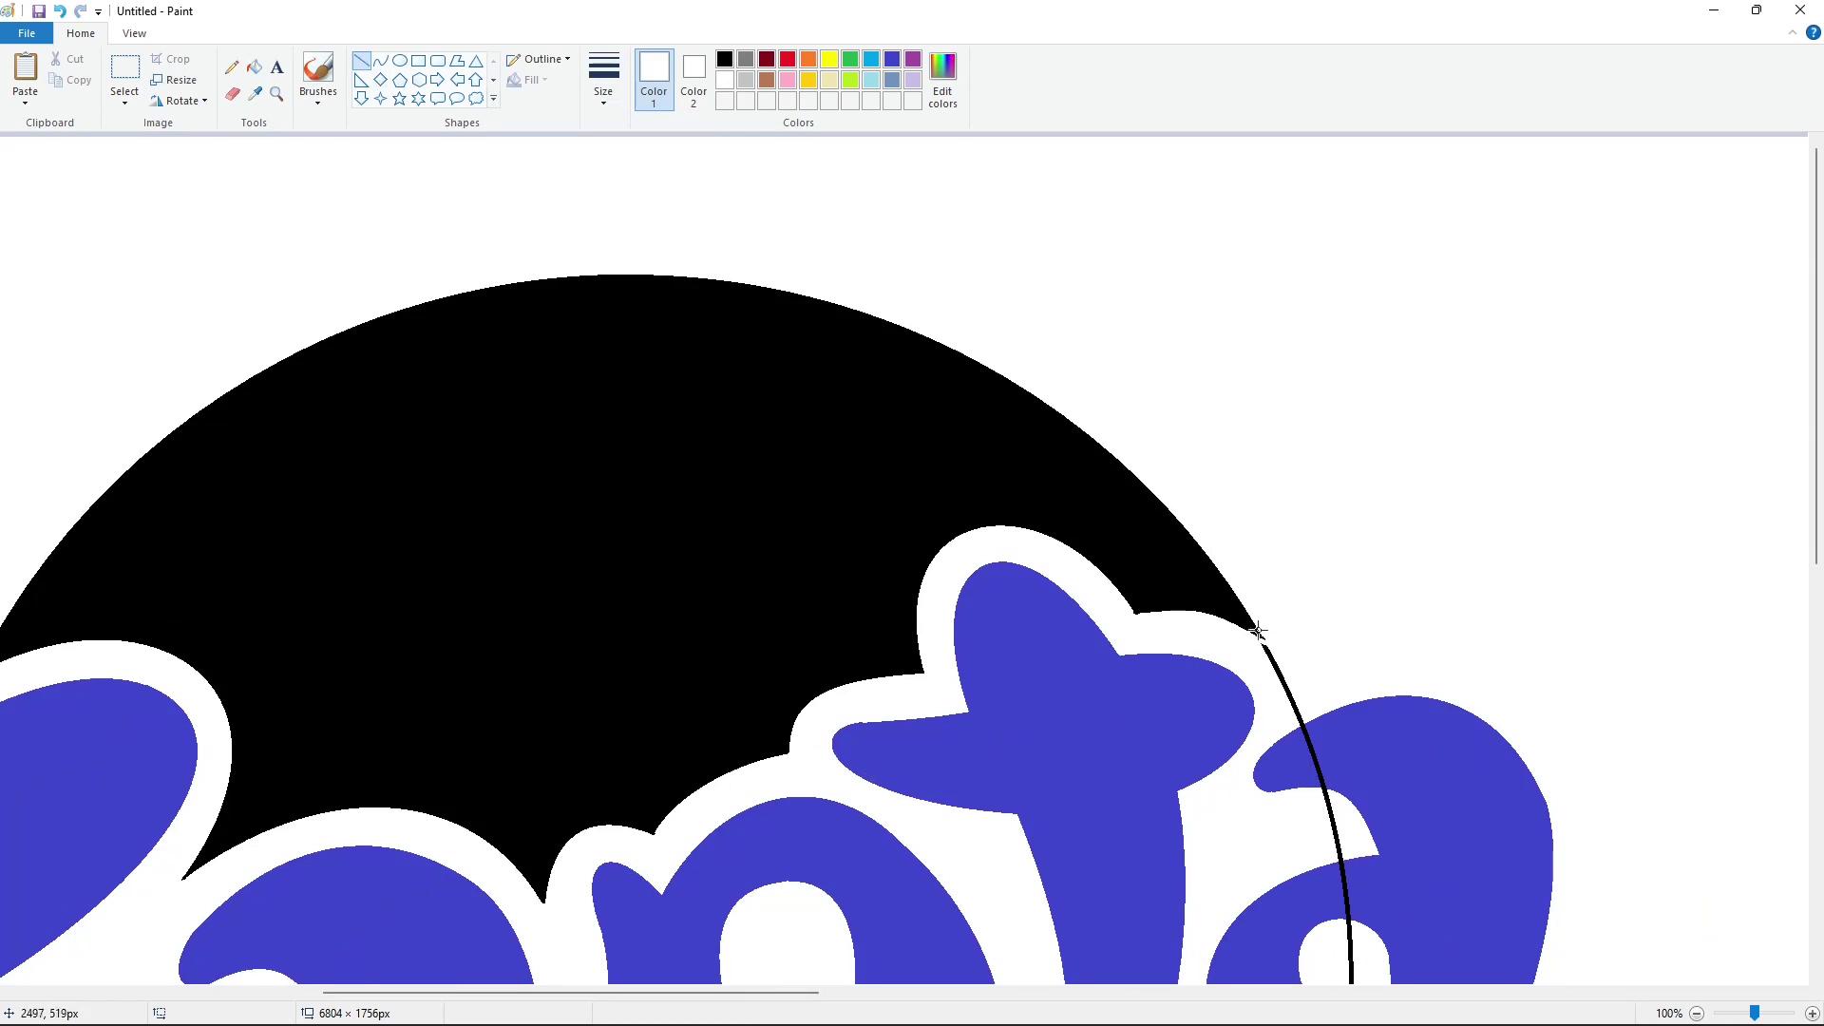
{"action": "scroll", "coordinate": [1342, 668], "scroll_direction": "down", "scroll_amount": 2, "text": "ctrl"}
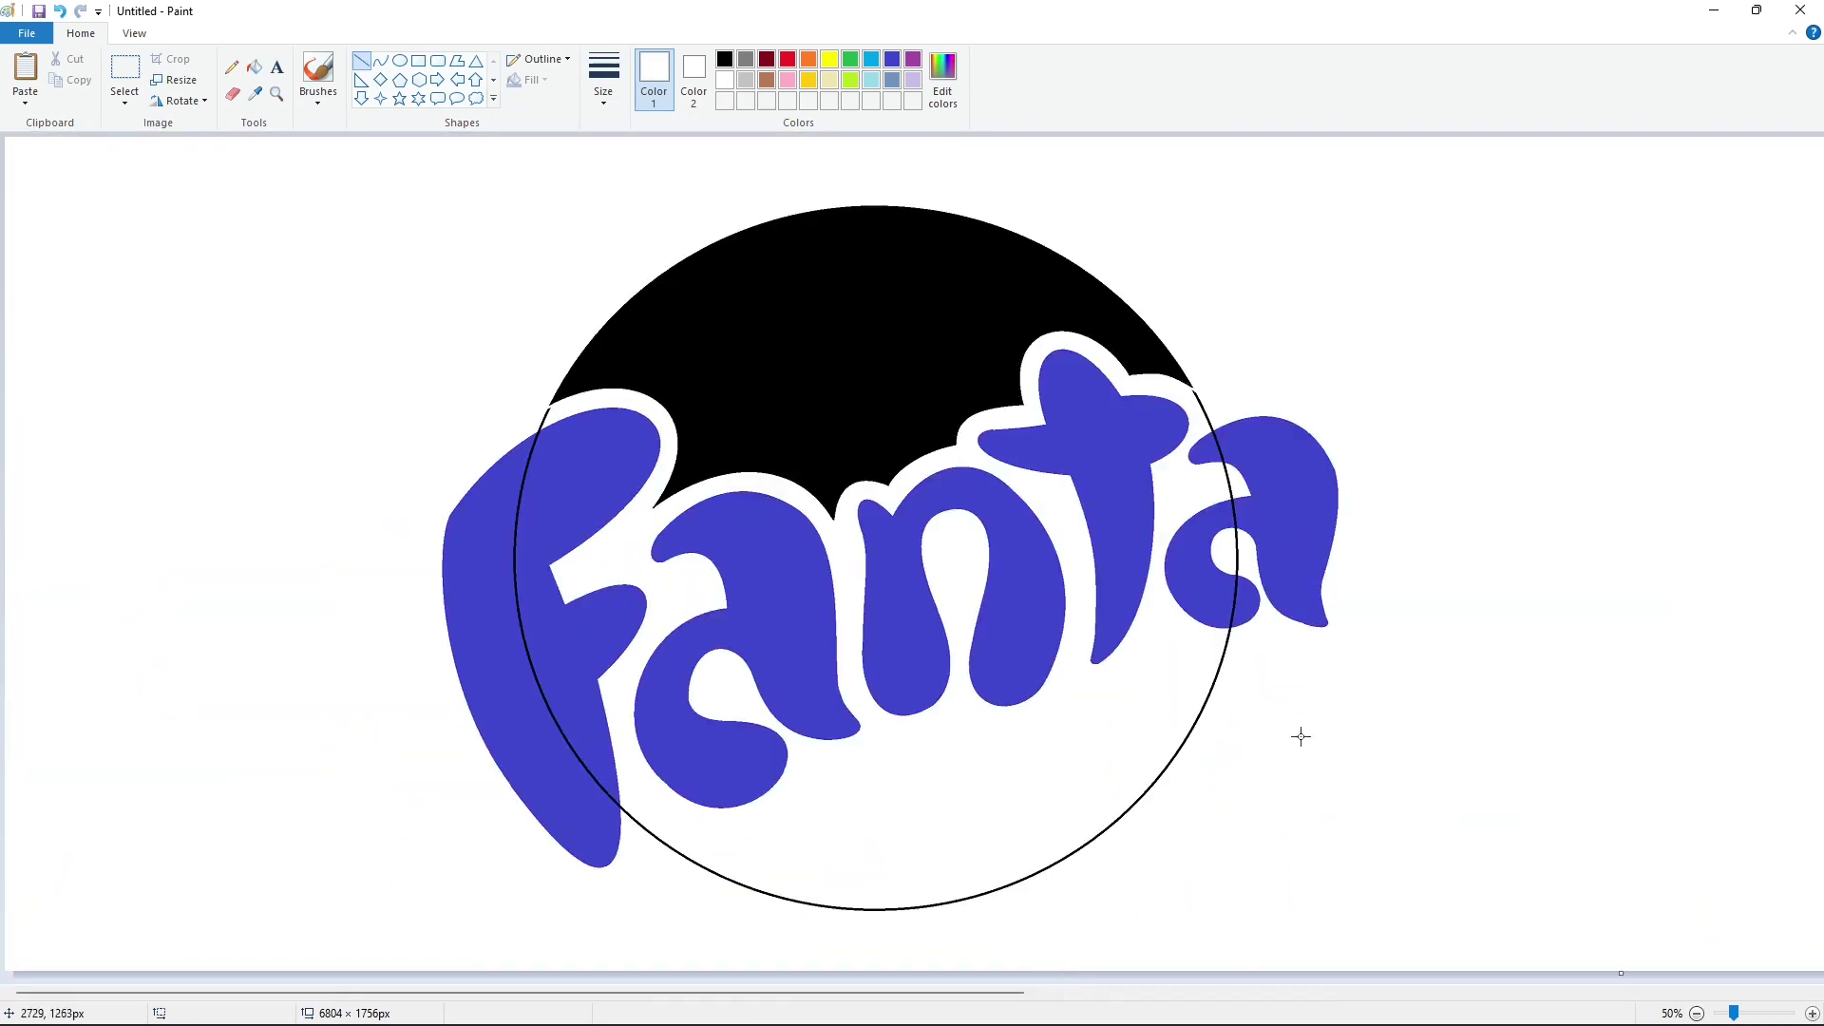
Trace a black offset contour beneath the first a and the n, starting from the circle's lower-left edge.
{"action": "left_click", "coordinate": [380, 61]}
{"action": "left_click", "coordinate": [724, 59]}
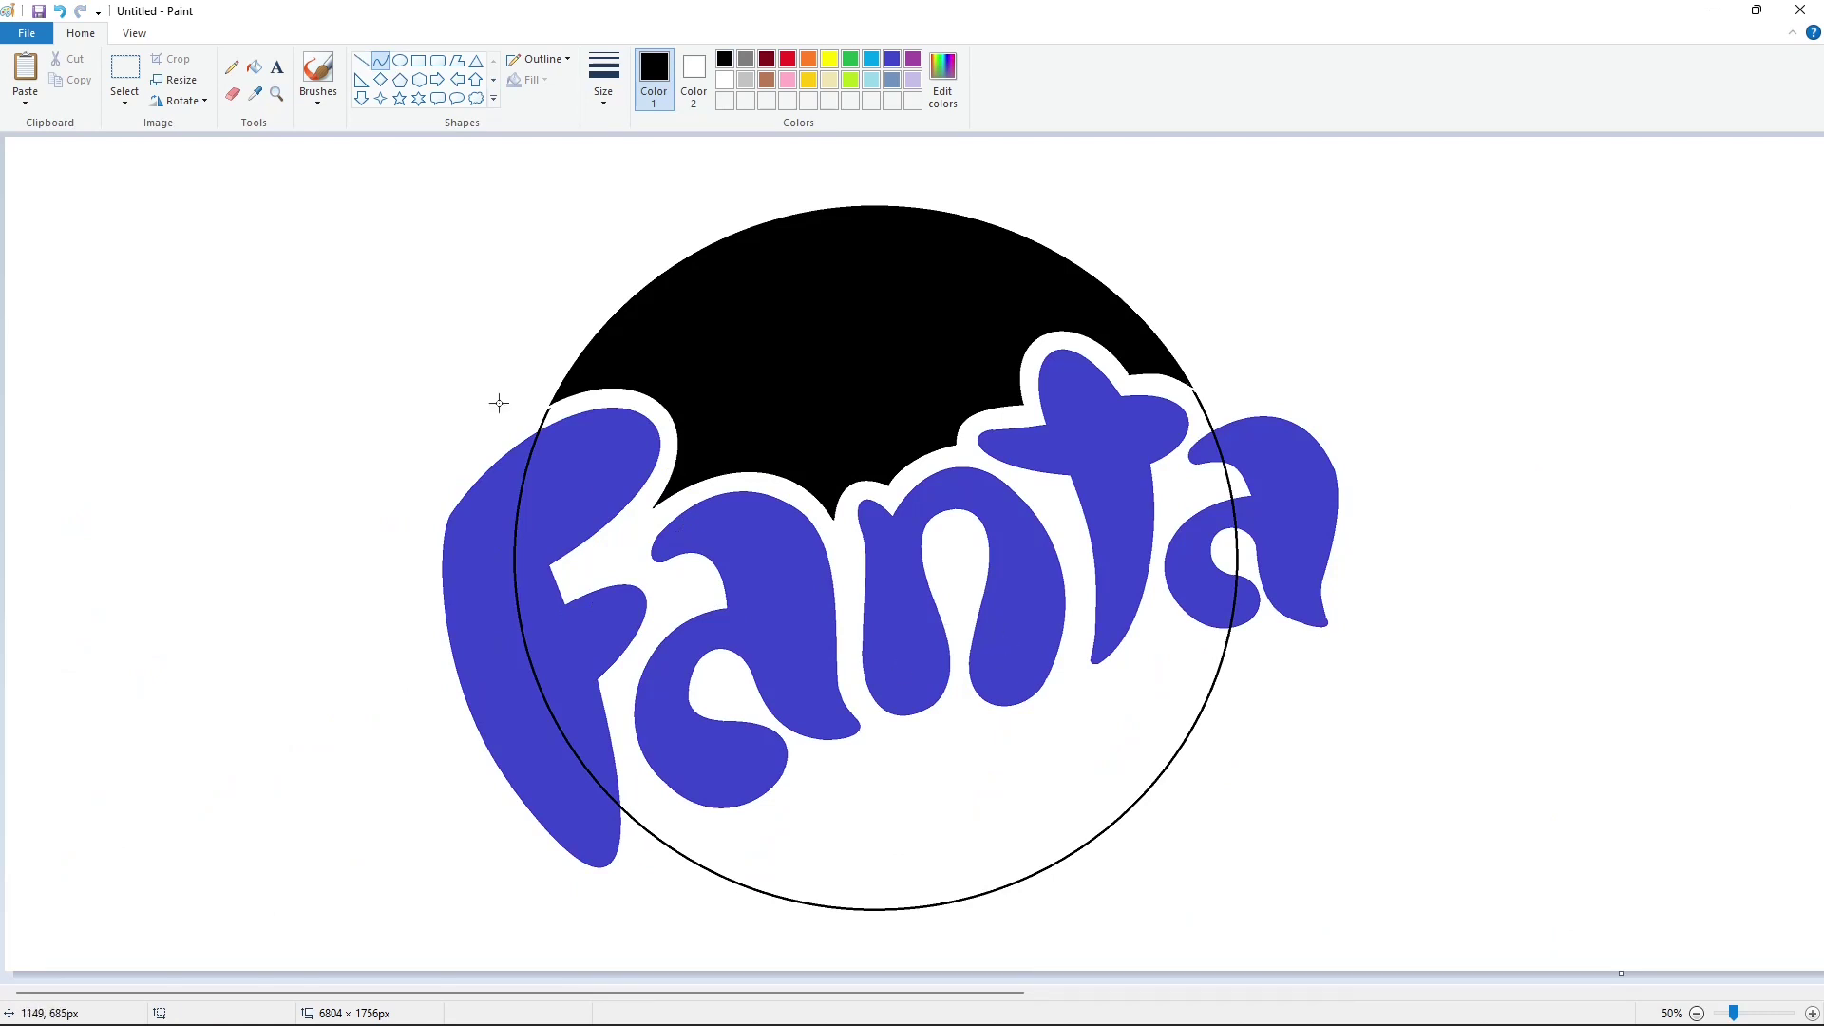
{"action": "left_click", "coordinate": [361, 61]}
{"action": "left_click", "coordinate": [918, 851]}
{"action": "left_click", "coordinate": [706, 815]}
{"action": "left_click", "coordinate": [380, 61]}
{"action": "mouse_move", "coordinate": [642, 796]}
{"action": "left_mouse_down"}
{"action": "mouse_move", "coordinate": [805, 757]}
{"action": "mouse_move", "coordinate": [781, 838]}
{"action": "mouse_move", "coordinate": [883, 729]}
{"action": "mouse_move", "coordinate": [856, 757]}
{"action": "mouse_move", "coordinate": [960, 697]}
{"action": "mouse_move", "coordinate": [997, 737]}
{"action": "mouse_move", "coordinate": [959, 708]}
{"action": "mouse_move", "coordinate": [1073, 674]}
{"action": "mouse_move", "coordinate": [1029, 721]}
{"action": "mouse_move", "coordinate": [1159, 615]}
{"action": "mouse_move", "coordinate": [1117, 688]}
{"action": "left_mouse_up"}
{"action": "left_click", "coordinate": [801, 818]}
{"action": "left_click", "coordinate": [856, 757]}
Continue the lower contour under the t and last a to the circle's edge, and fill the enclosed lower area black.
{"action": "left_click", "coordinate": [1117, 688]}
{"action": "left_click_drag", "start_coordinate": [1158, 615], "coordinate": [1227, 652]}
{"action": "left_click", "coordinate": [254, 66]}
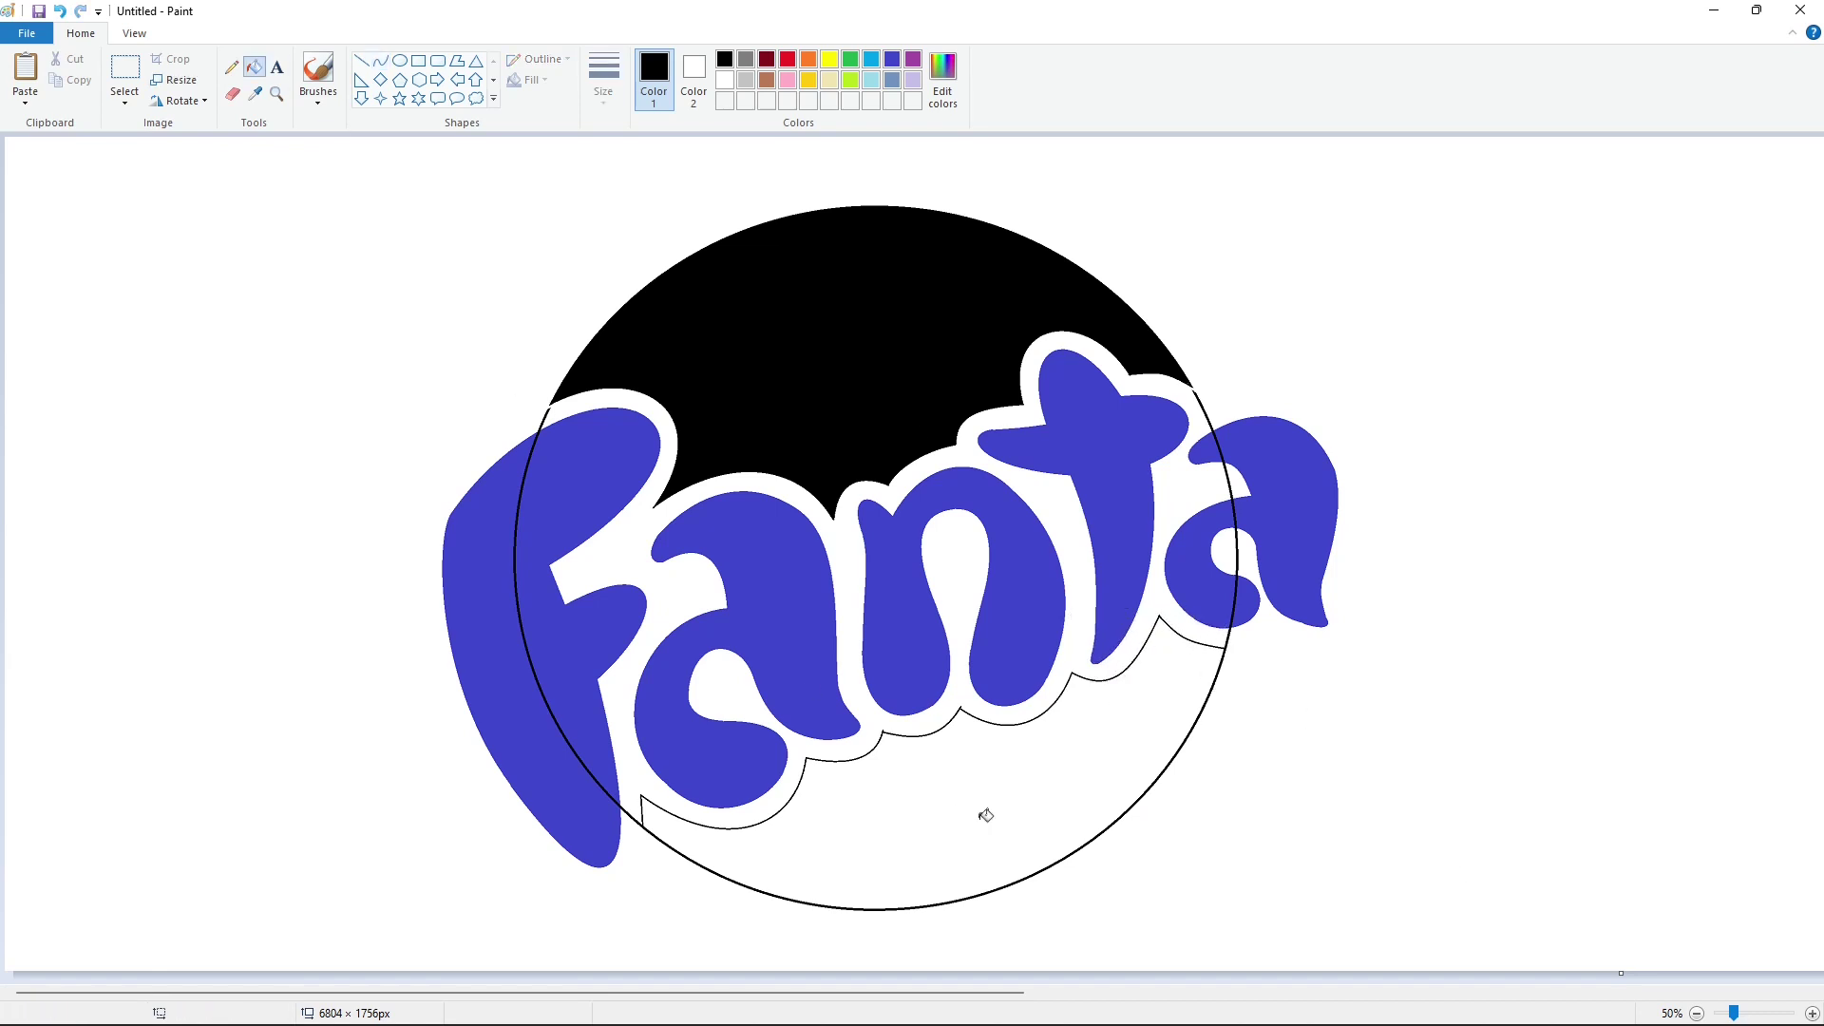
{"action": "left_click", "coordinate": [983, 815]}
Cut the circle's outline with a short white line at the left corner of the lower black area.
{"action": "scroll", "coordinate": [1467, 885], "scroll_direction": "up", "scroll_amount": 1}
{"action": "scroll", "coordinate": [705, 948], "scroll_direction": "right", "scroll_amount": 6}
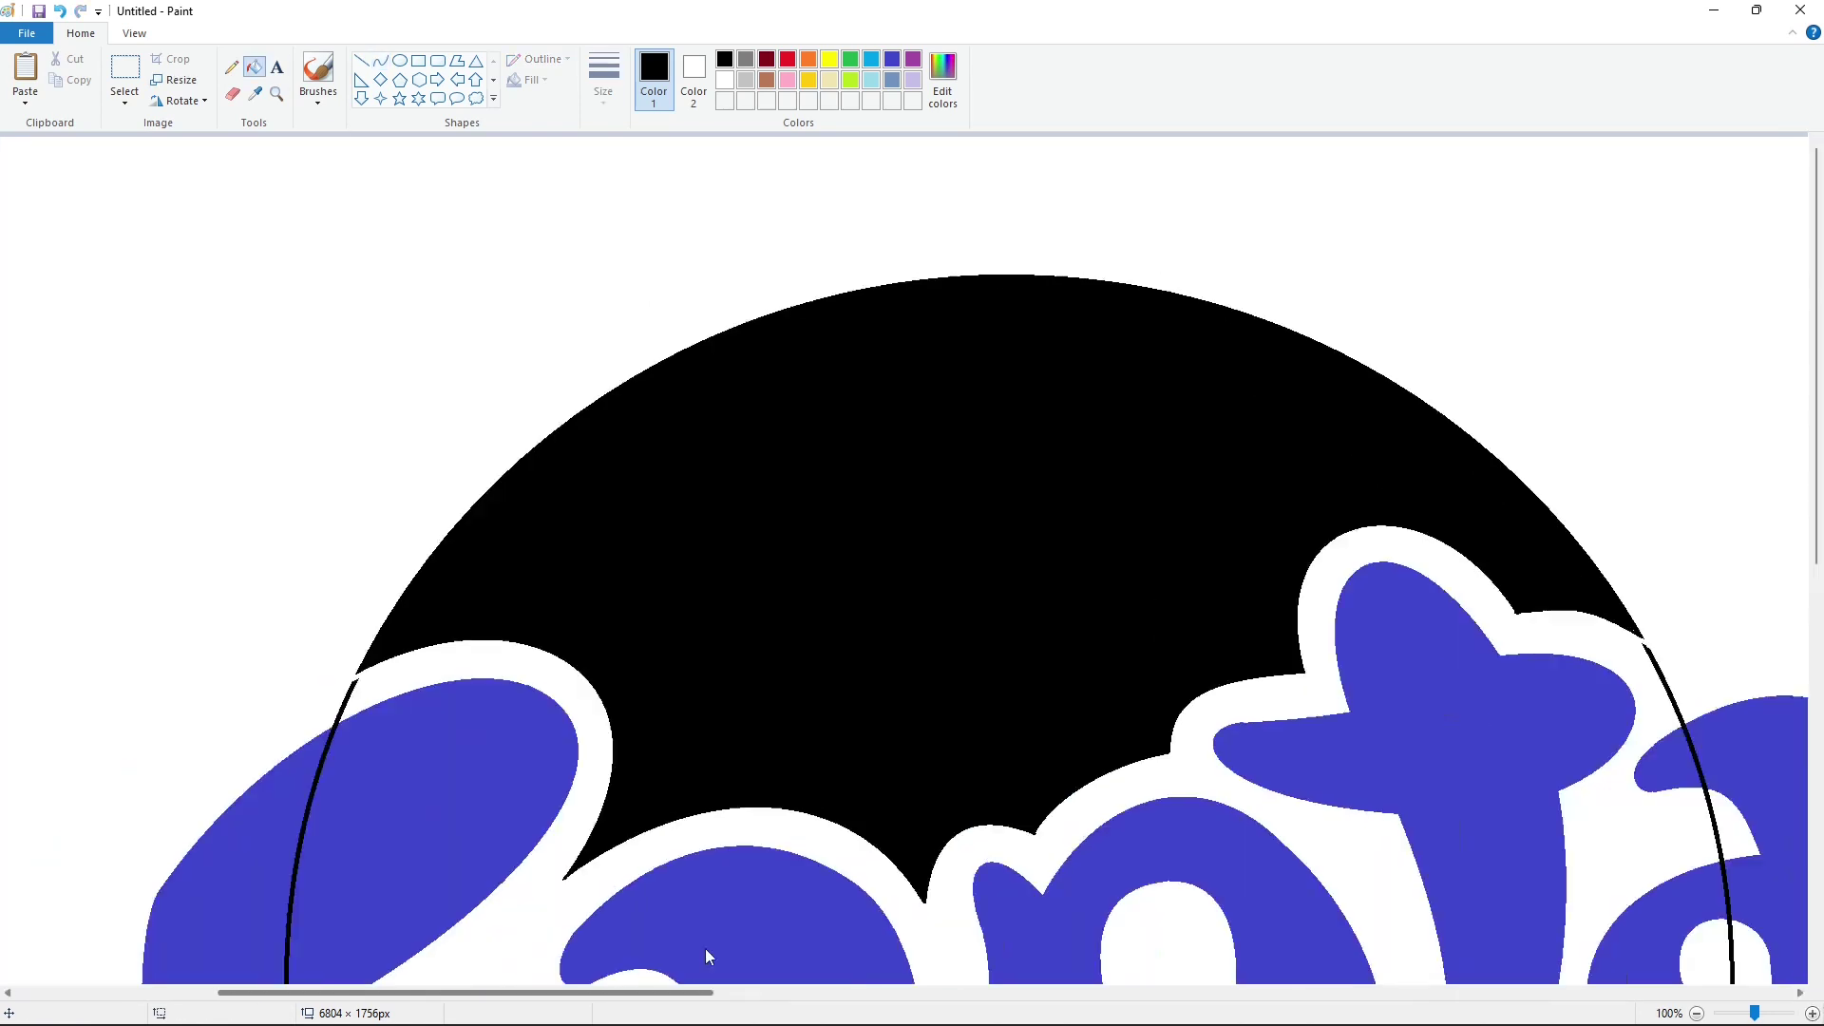
{"action": "scroll", "coordinate": [796, 814], "scroll_direction": "down", "scroll_amount": 6}
{"action": "left_click", "coordinate": [725, 80]}
{"action": "scroll", "coordinate": [582, 447], "scroll_direction": "down", "scroll_amount": 2}
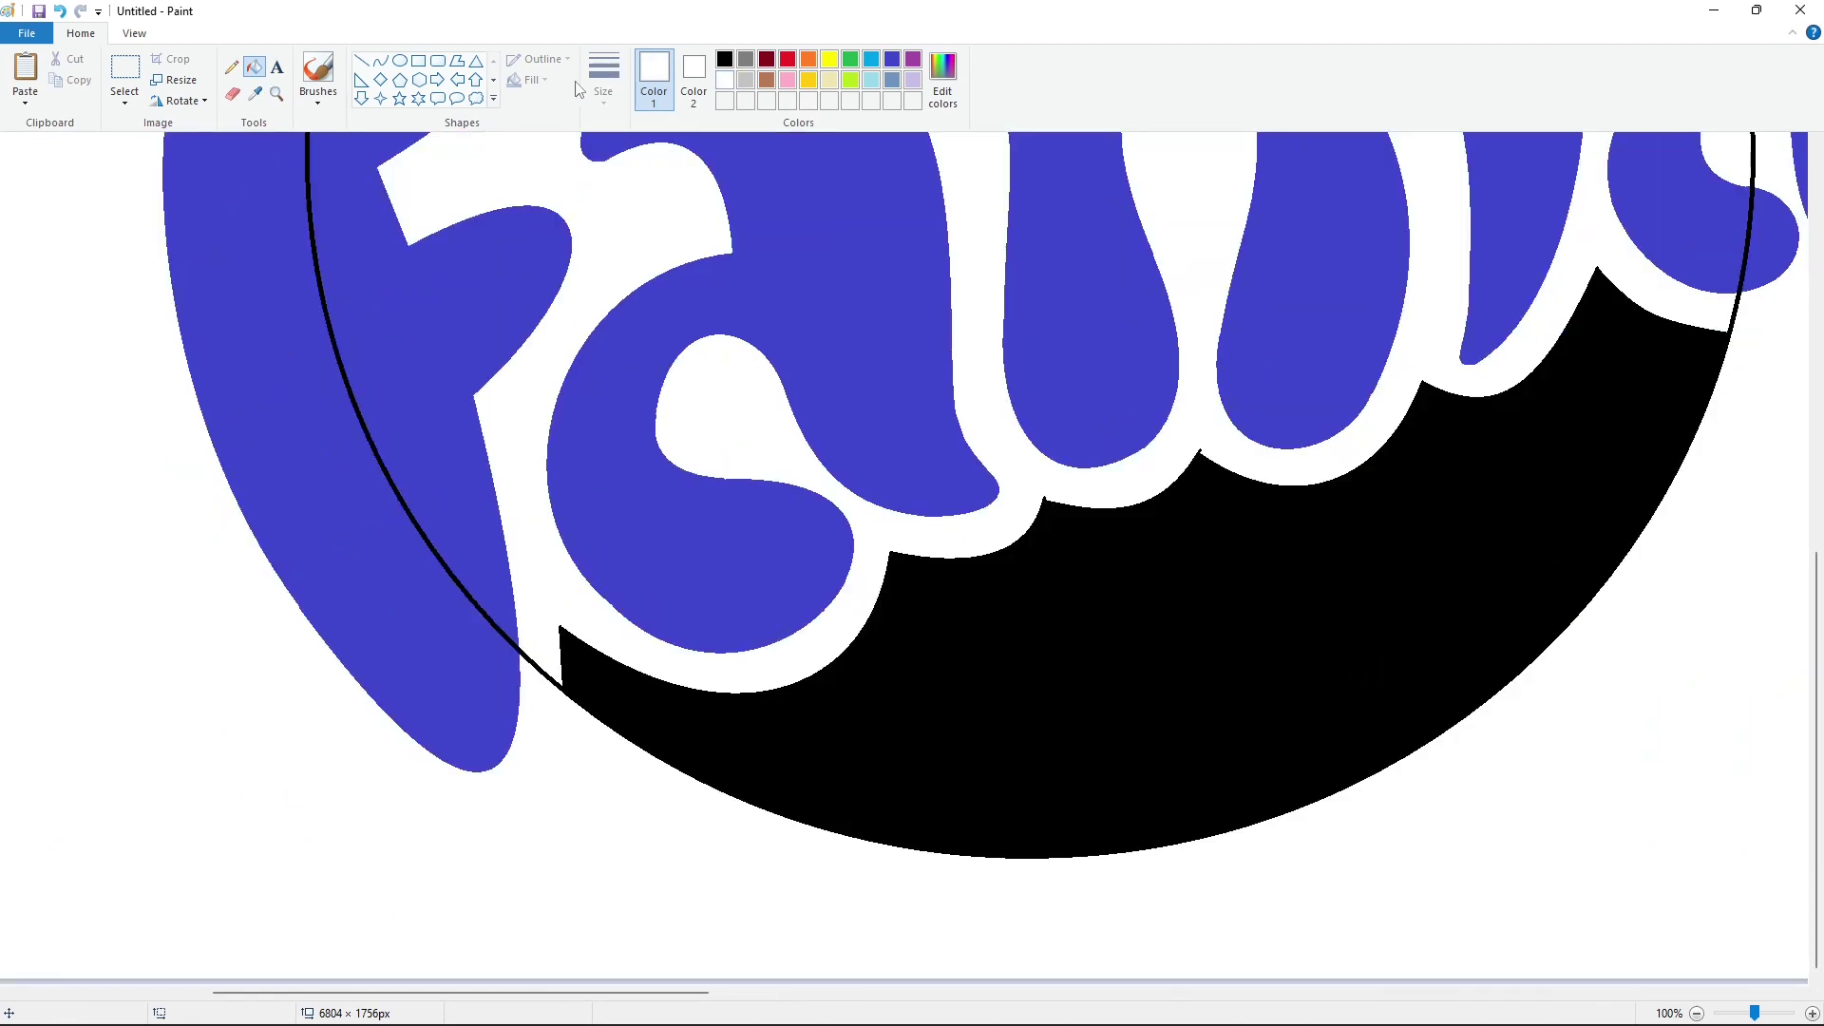
{"action": "left_click", "coordinate": [361, 59]}
{"action": "left_click", "coordinate": [603, 80]}
{"action": "left_click", "coordinate": [631, 211]}
{"action": "left_click_drag", "start_coordinate": [556, 672], "coordinate": [558, 700]}
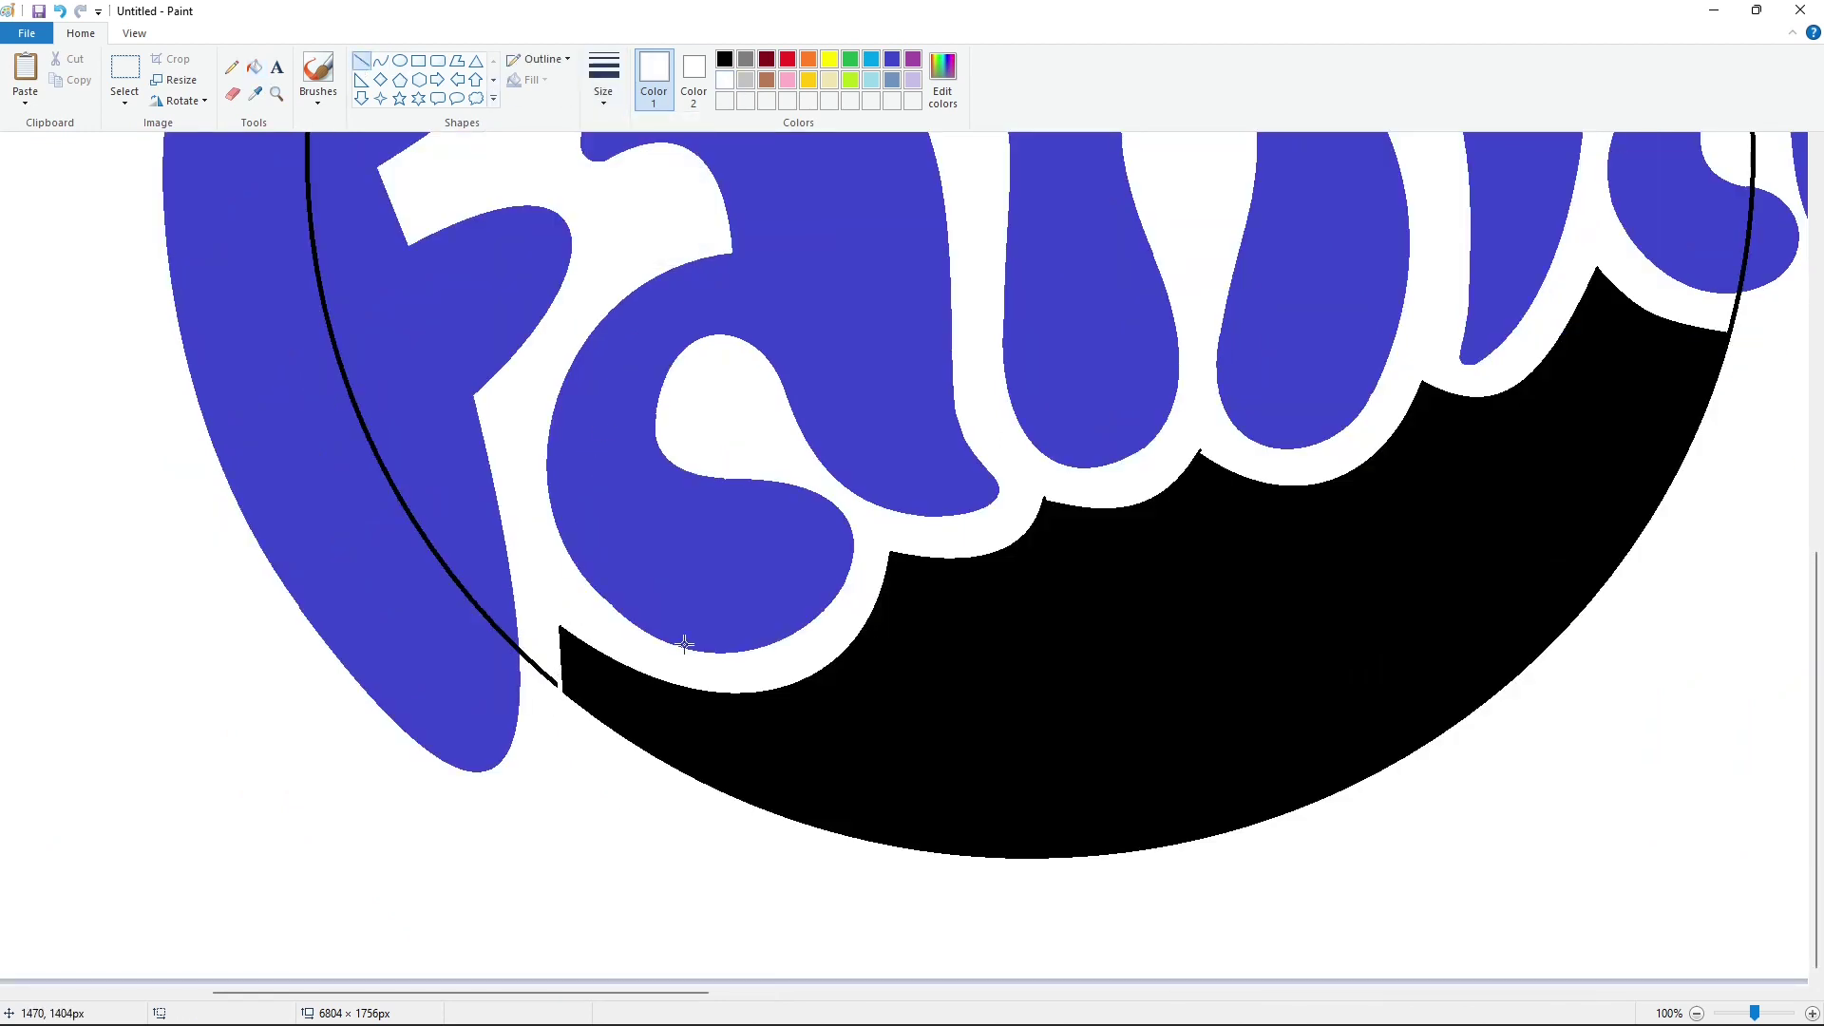
Tidy the lower contour's peaks with white and cut the circle's outline at the lower area's right corner.
{"action": "left_click_drag", "start_coordinate": [1061, 498], "coordinate": [1031, 494]}
{"action": "left_click", "coordinate": [1213, 452]}
{"action": "left_click_drag", "start_coordinate": [682, 990], "coordinate": [879, 990]}
{"action": "left_click_drag", "start_coordinate": [999, 329], "coordinate": [1028, 327]}
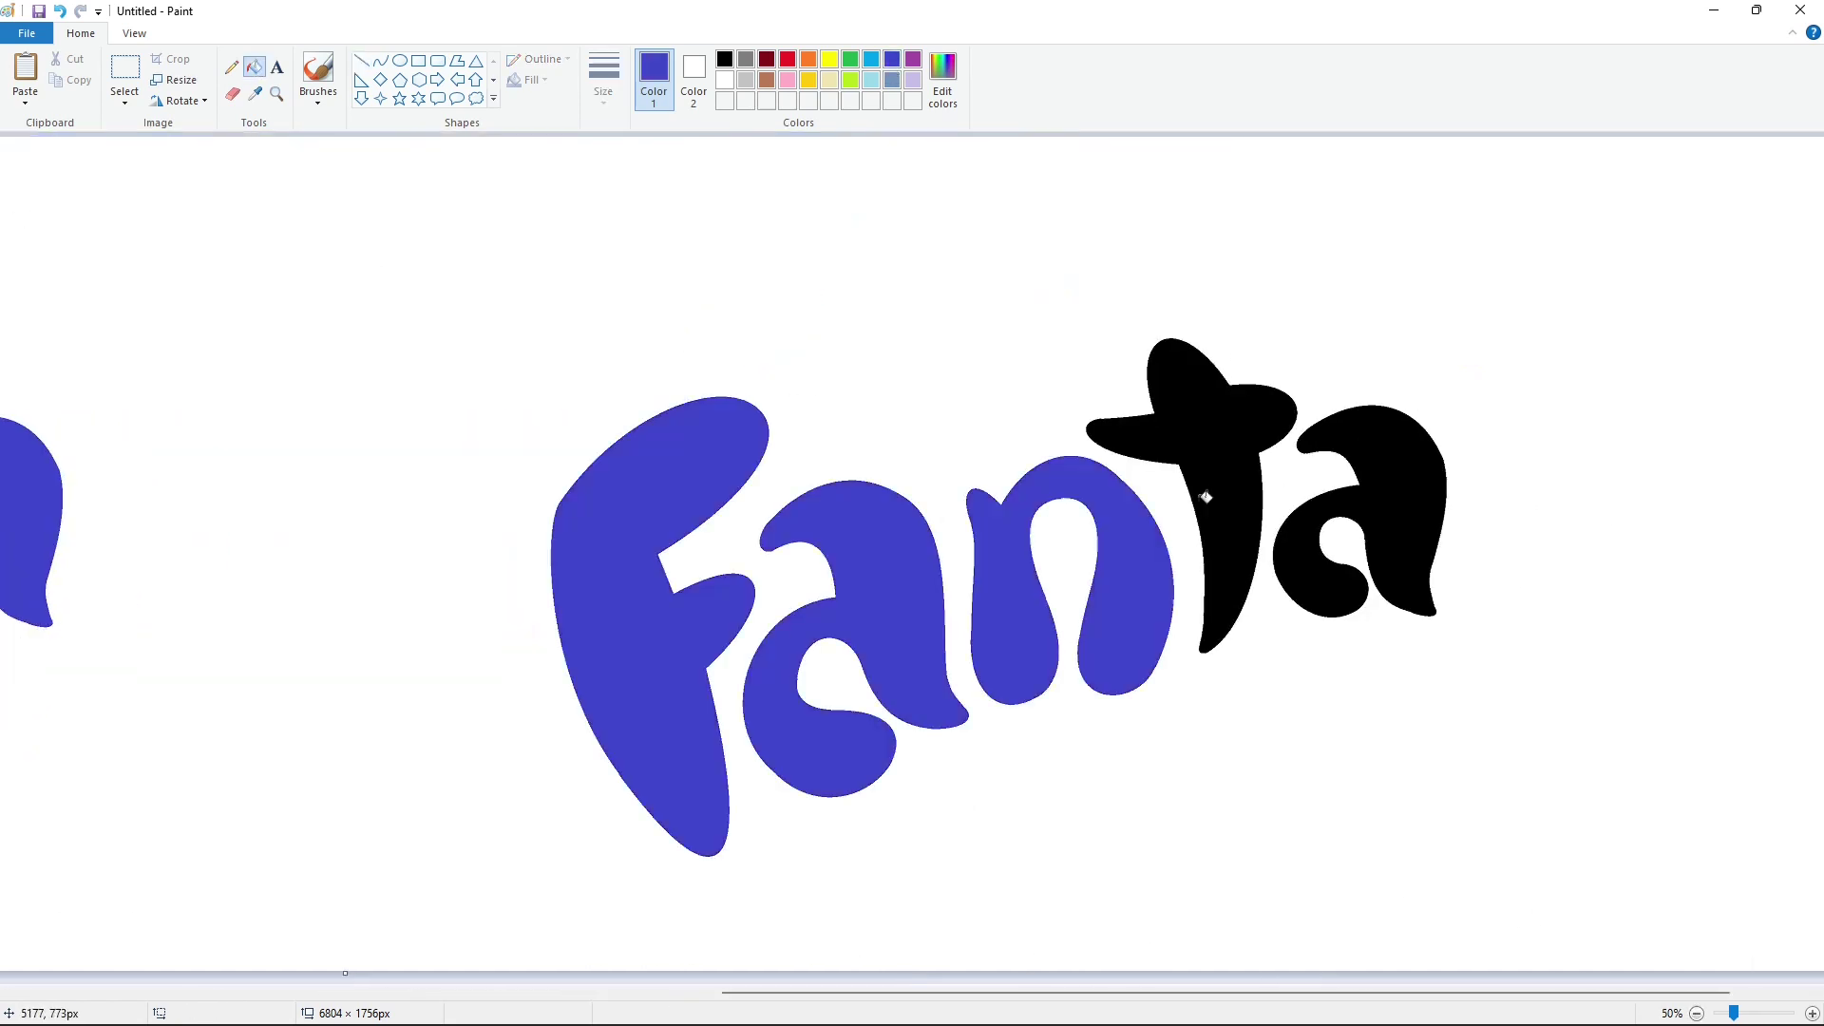
Fill the spare lettering's black letters indigo and lay a copy of it with a transparent background over the original letters.
{"action": "left_click", "coordinate": [1204, 497]}
{"action": "left_click", "coordinate": [125, 76]}
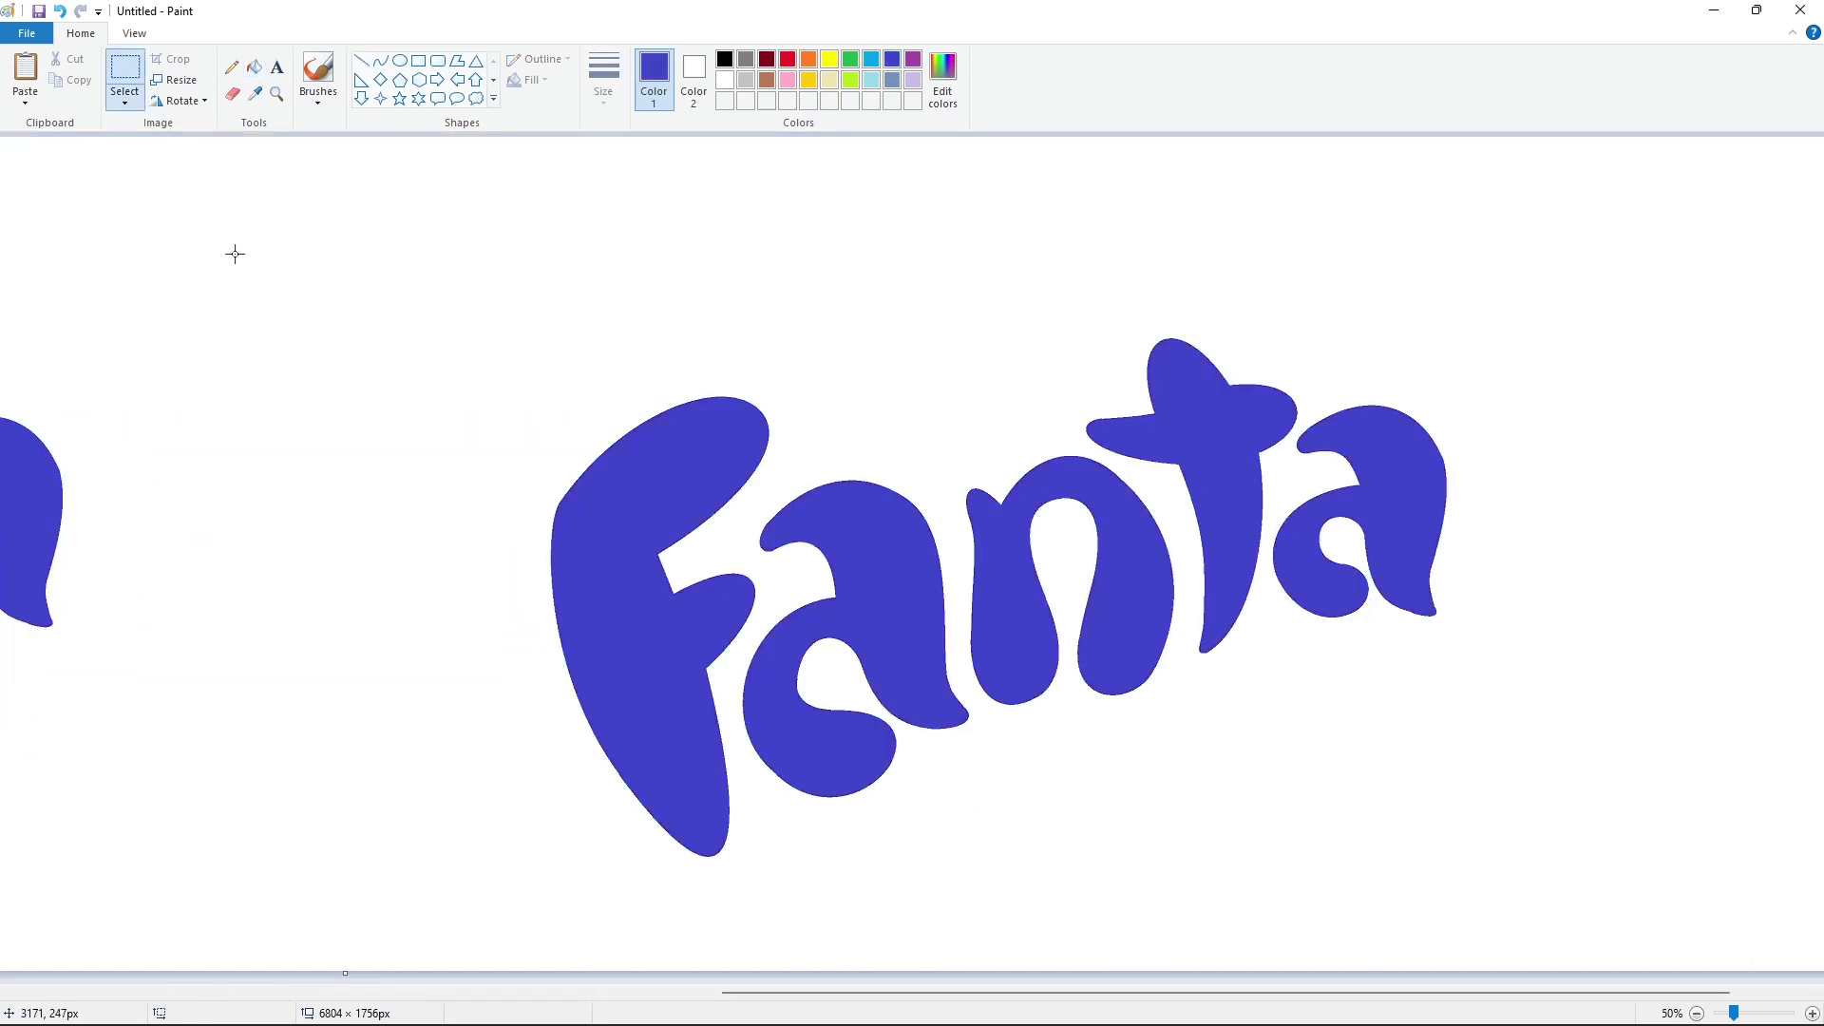
{"action": "left_click_drag", "start_coordinate": [208, 191], "coordinate": [1628, 936]}
{"action": "scroll", "coordinate": [1624, 935], "scroll_direction": "left", "scroll_amount": 5}
{"action": "scroll", "coordinate": [566, 974], "scroll_direction": "up", "scroll_amount": 1}
{"action": "left_click_drag", "start_coordinate": [566, 974], "coordinate": [696, 375]}
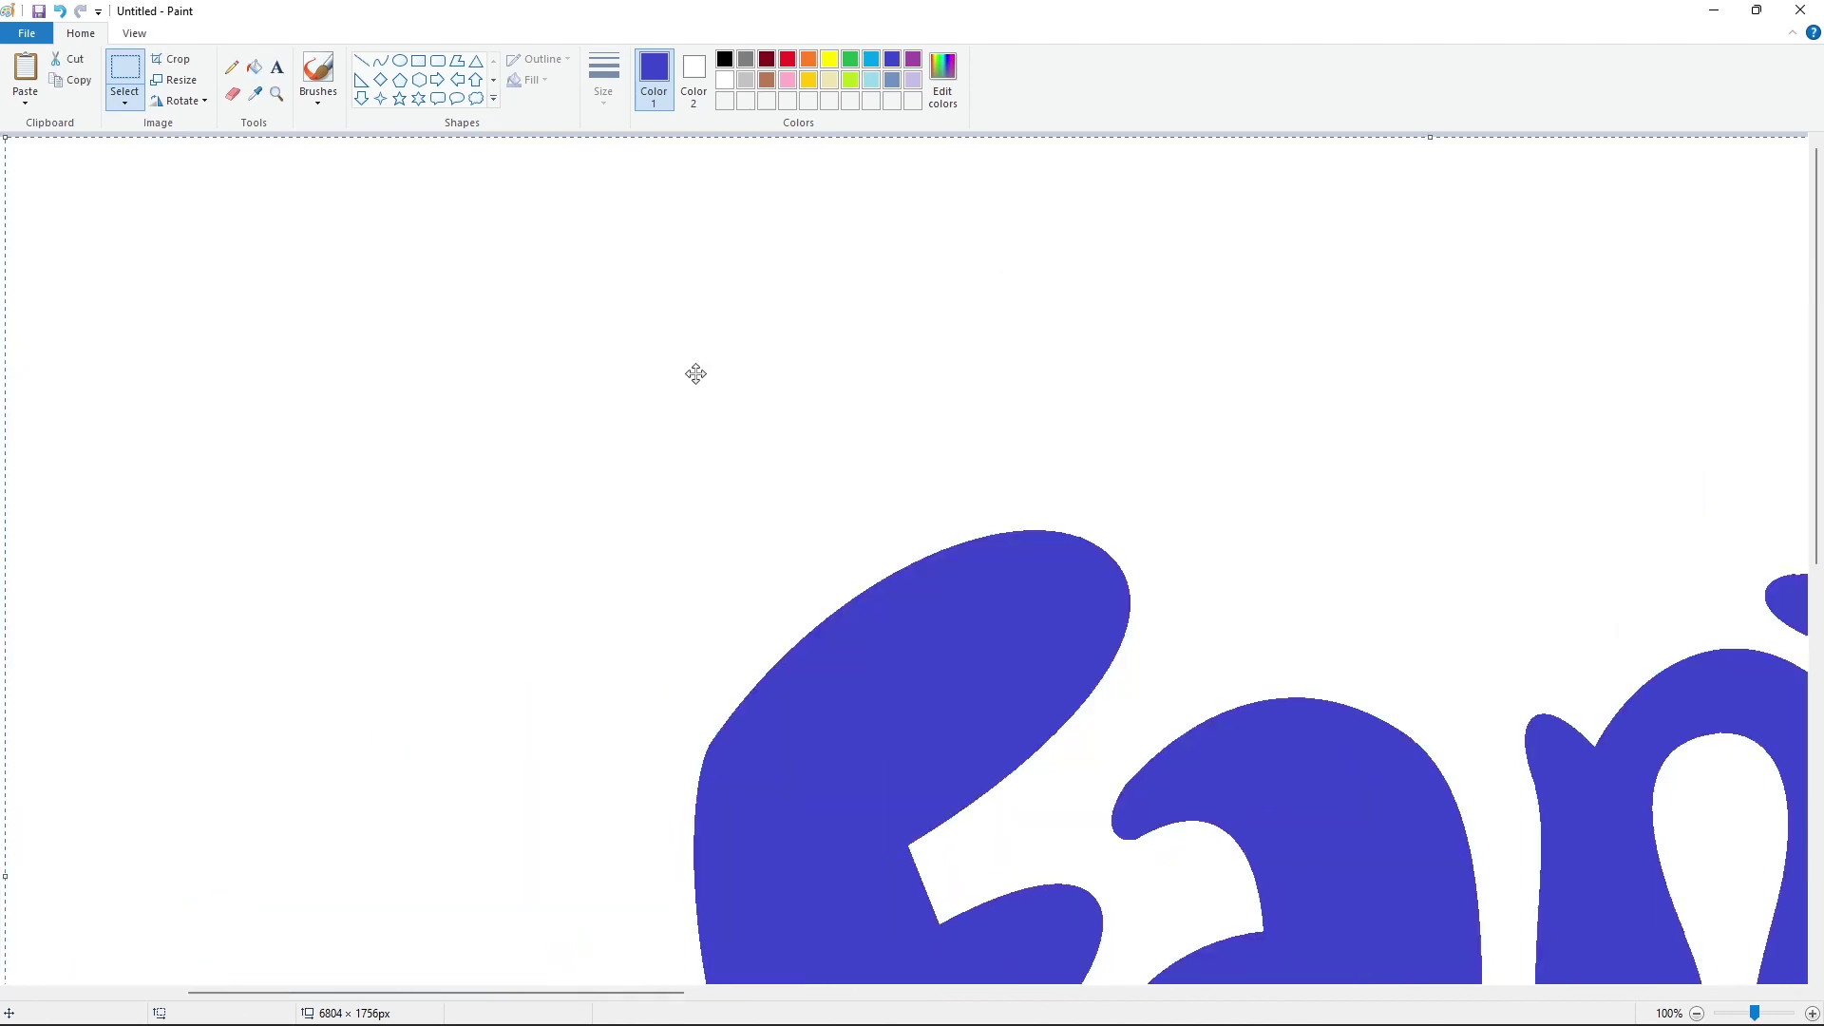
{"action": "left_click", "coordinate": [125, 100]}
{"action": "left_click", "coordinate": [179, 273]}
{"action": "left_click_drag", "start_coordinate": [590, 626], "coordinate": [605, 567]}
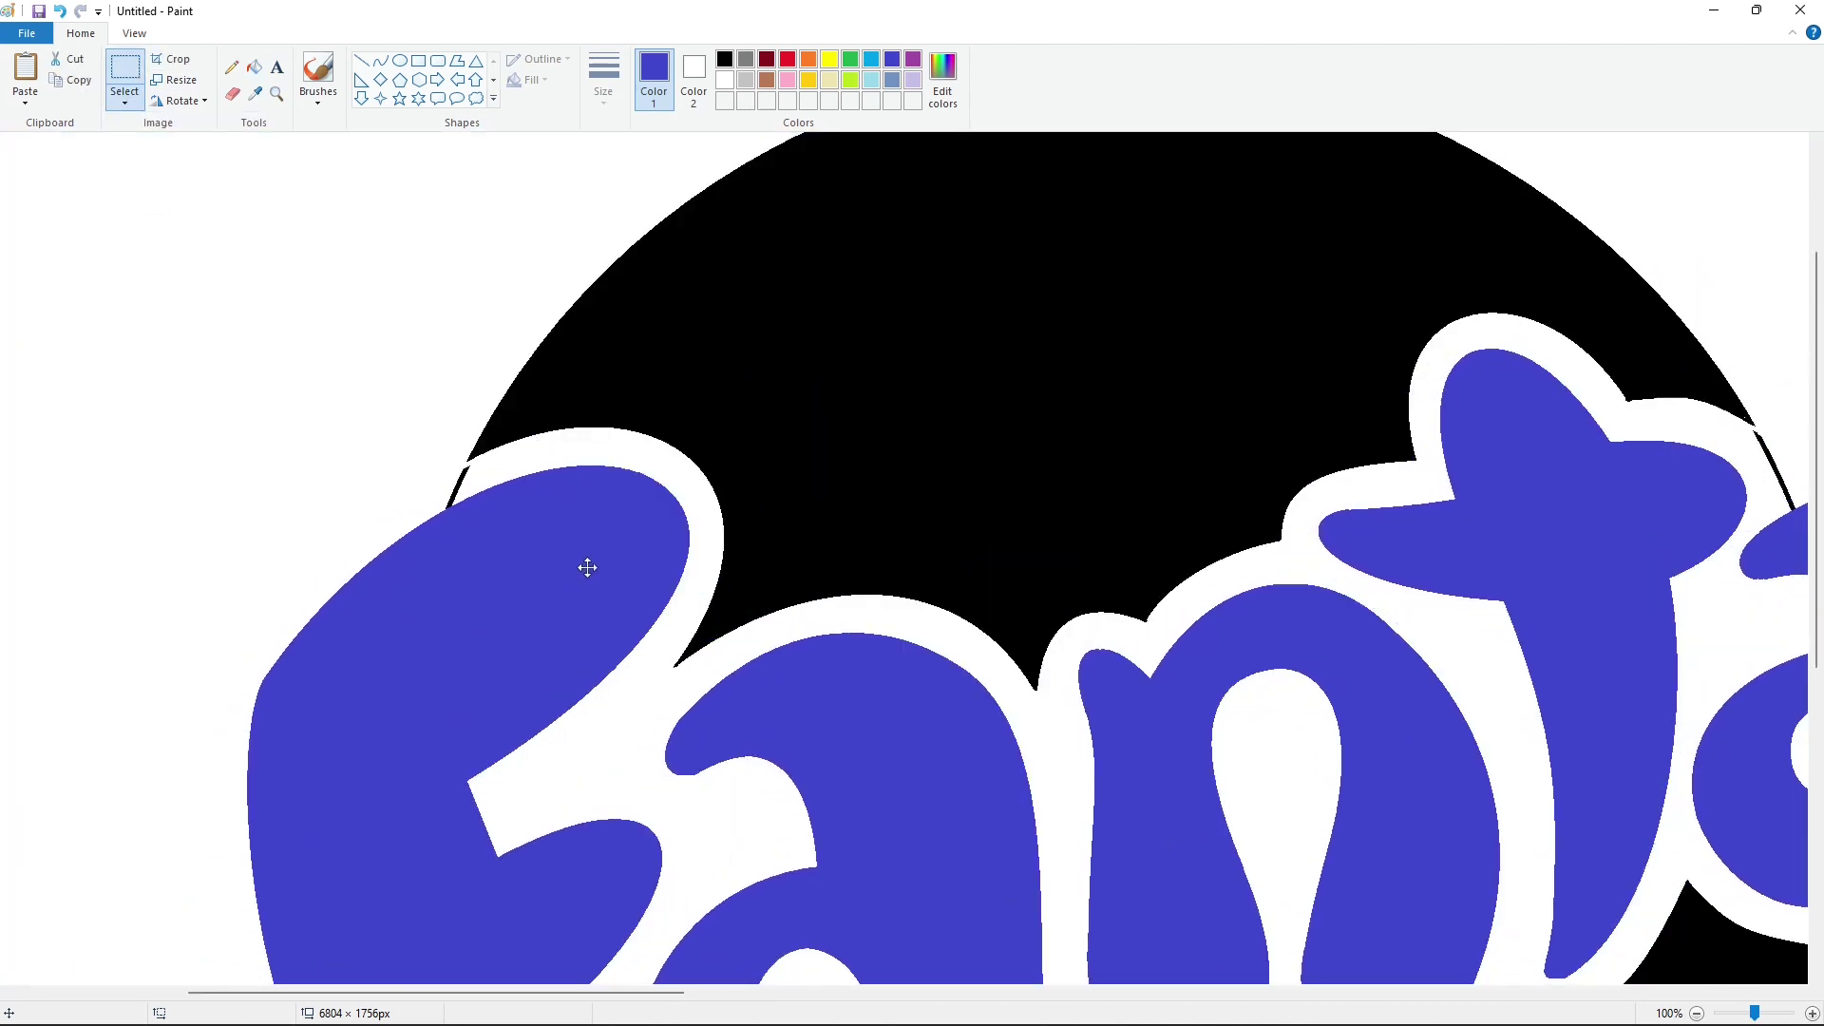
Fill the leftover circle outline fragments between the letters and the black areas with white.
{"action": "left_click", "coordinate": [254, 67]}
{"action": "left_click", "coordinate": [725, 80]}
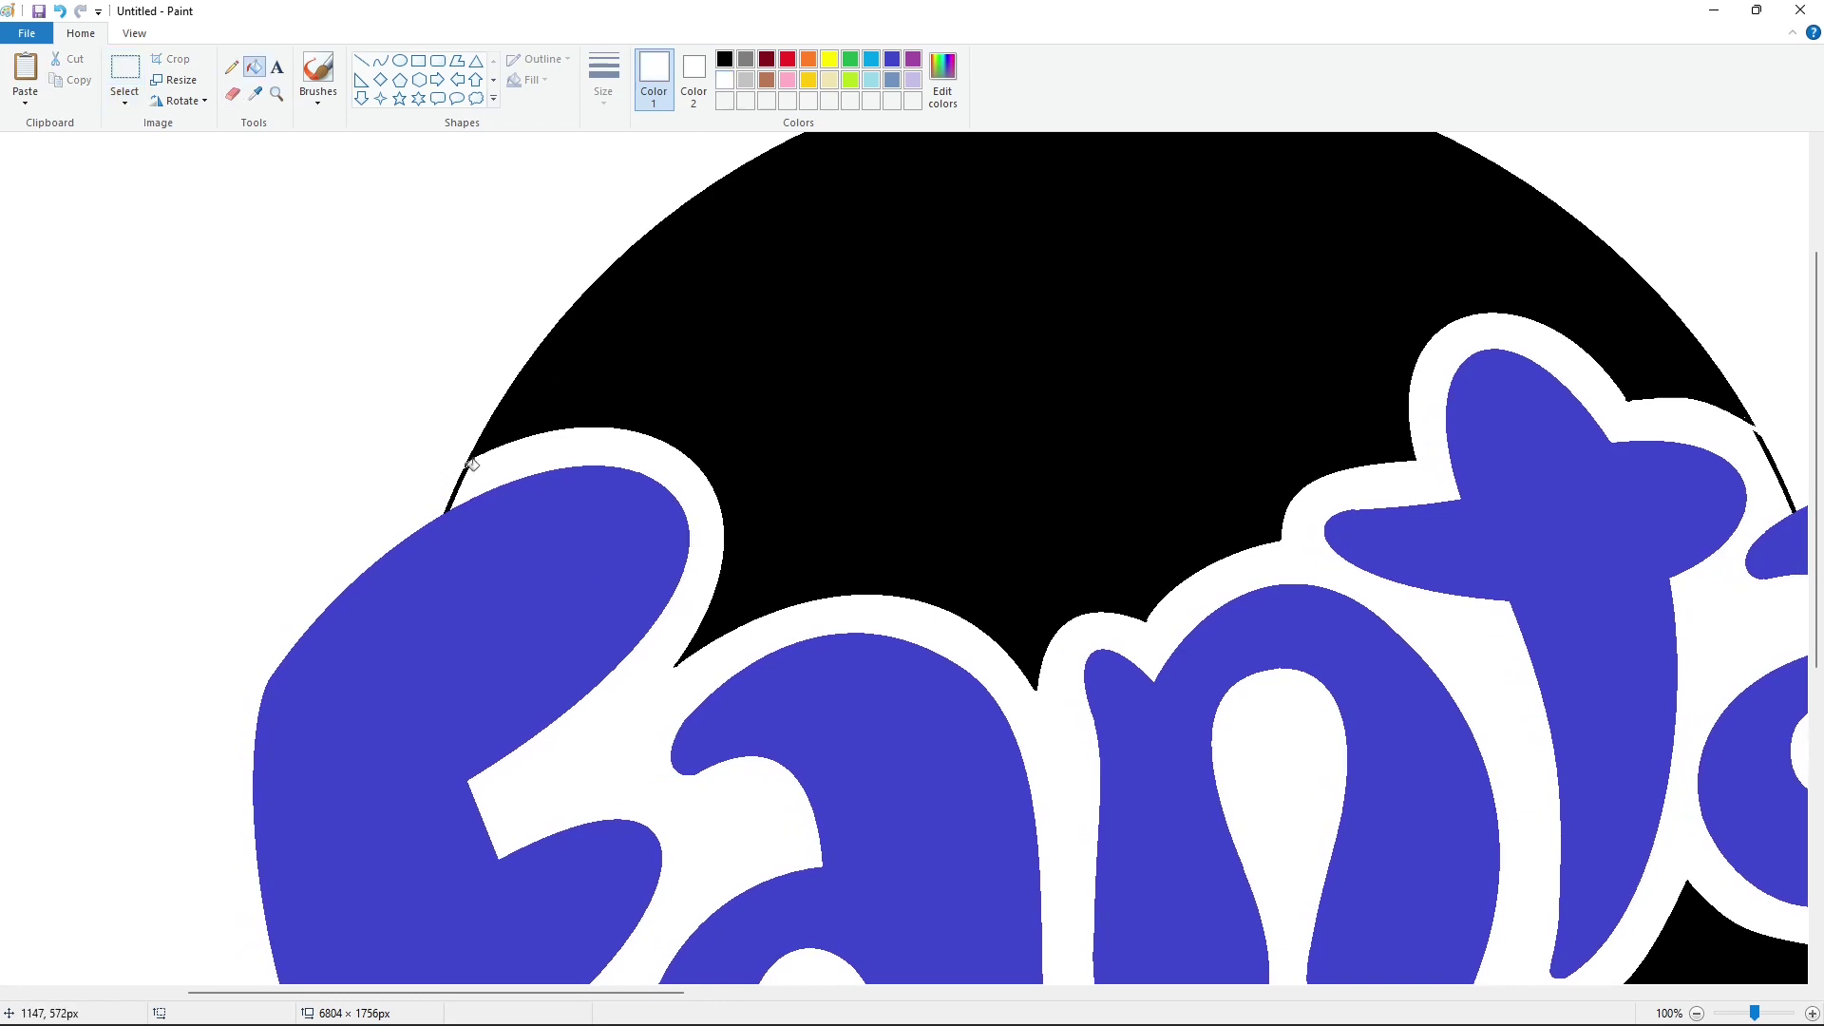
{"action": "scroll", "coordinate": [670, 970], "scroll_direction": "right", "scroll_amount": 10}
{"action": "scroll", "coordinate": [945, 565], "scroll_direction": "down", "scroll_amount": 3}
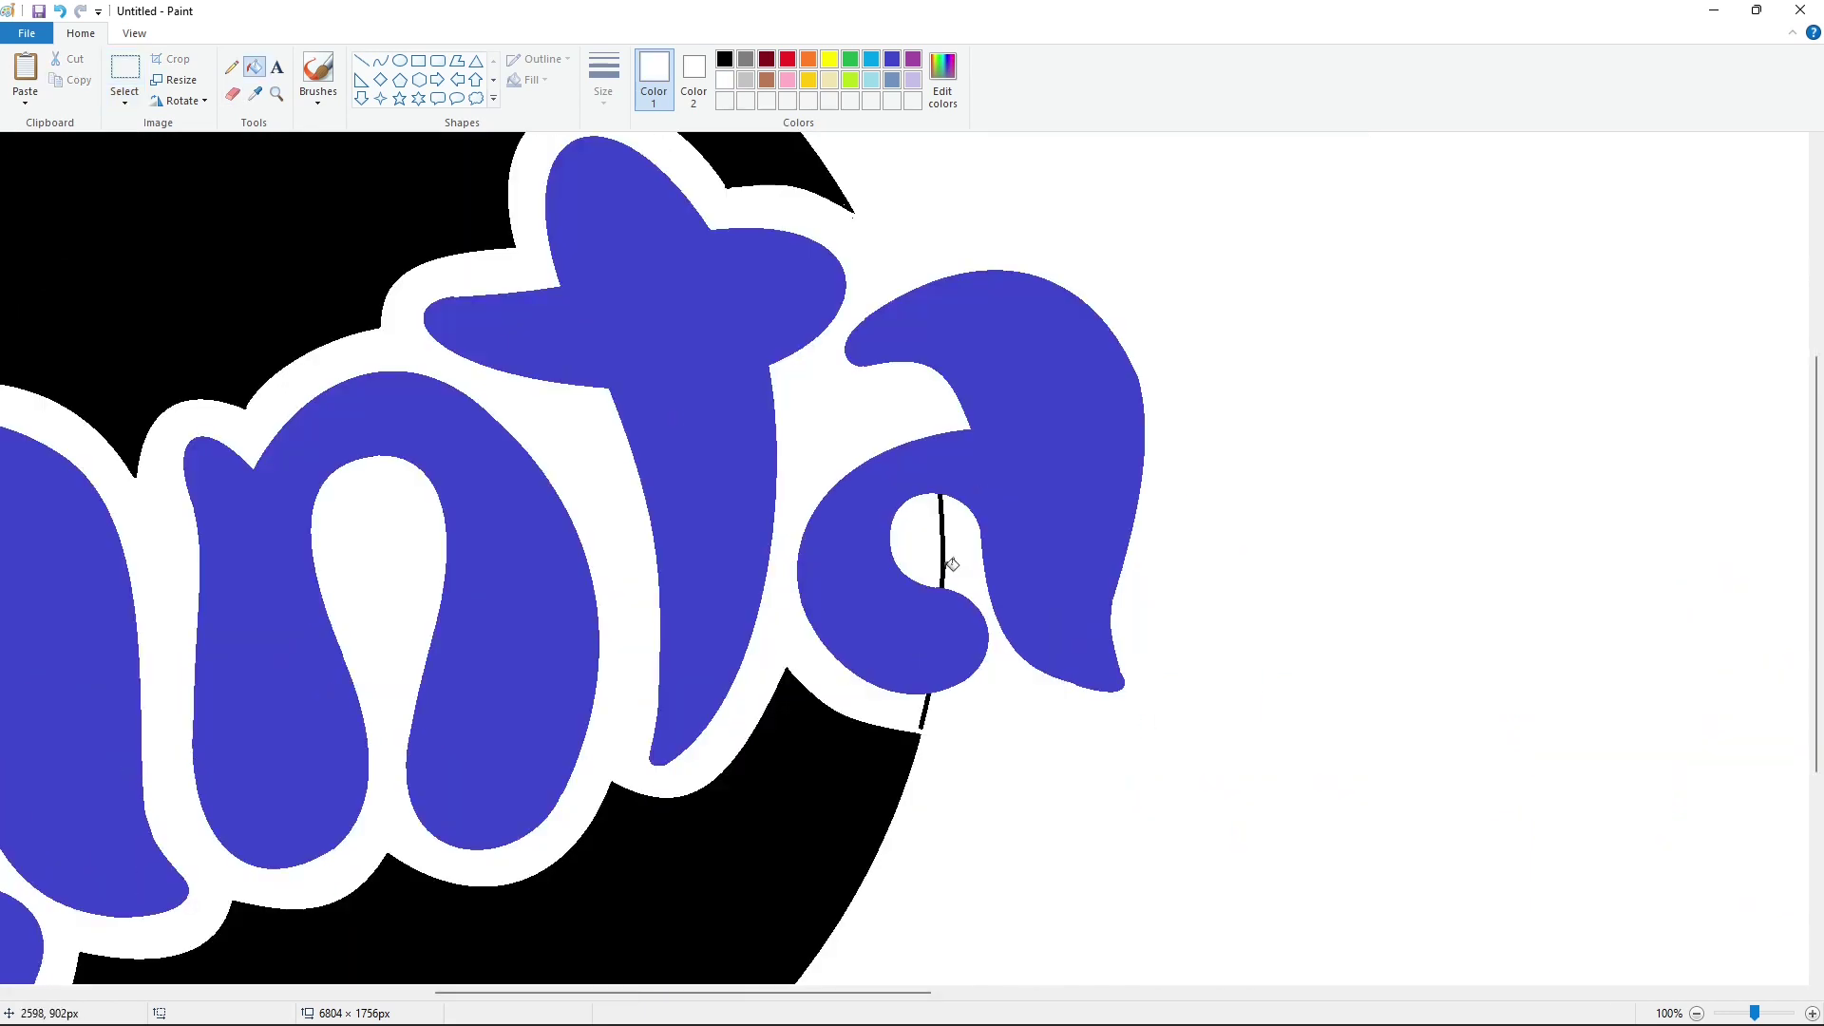
{"action": "scroll", "coordinate": [869, 914], "scroll_direction": "left", "scroll_amount": 12}
{"action": "scroll", "coordinate": [821, 887], "scroll_direction": "down", "scroll_amount": 4}
{"action": "left_click", "coordinate": [858, 674]}
{"action": "scroll", "coordinate": [1586, 916], "scroll_direction": "down", "scroll_amount": 5}
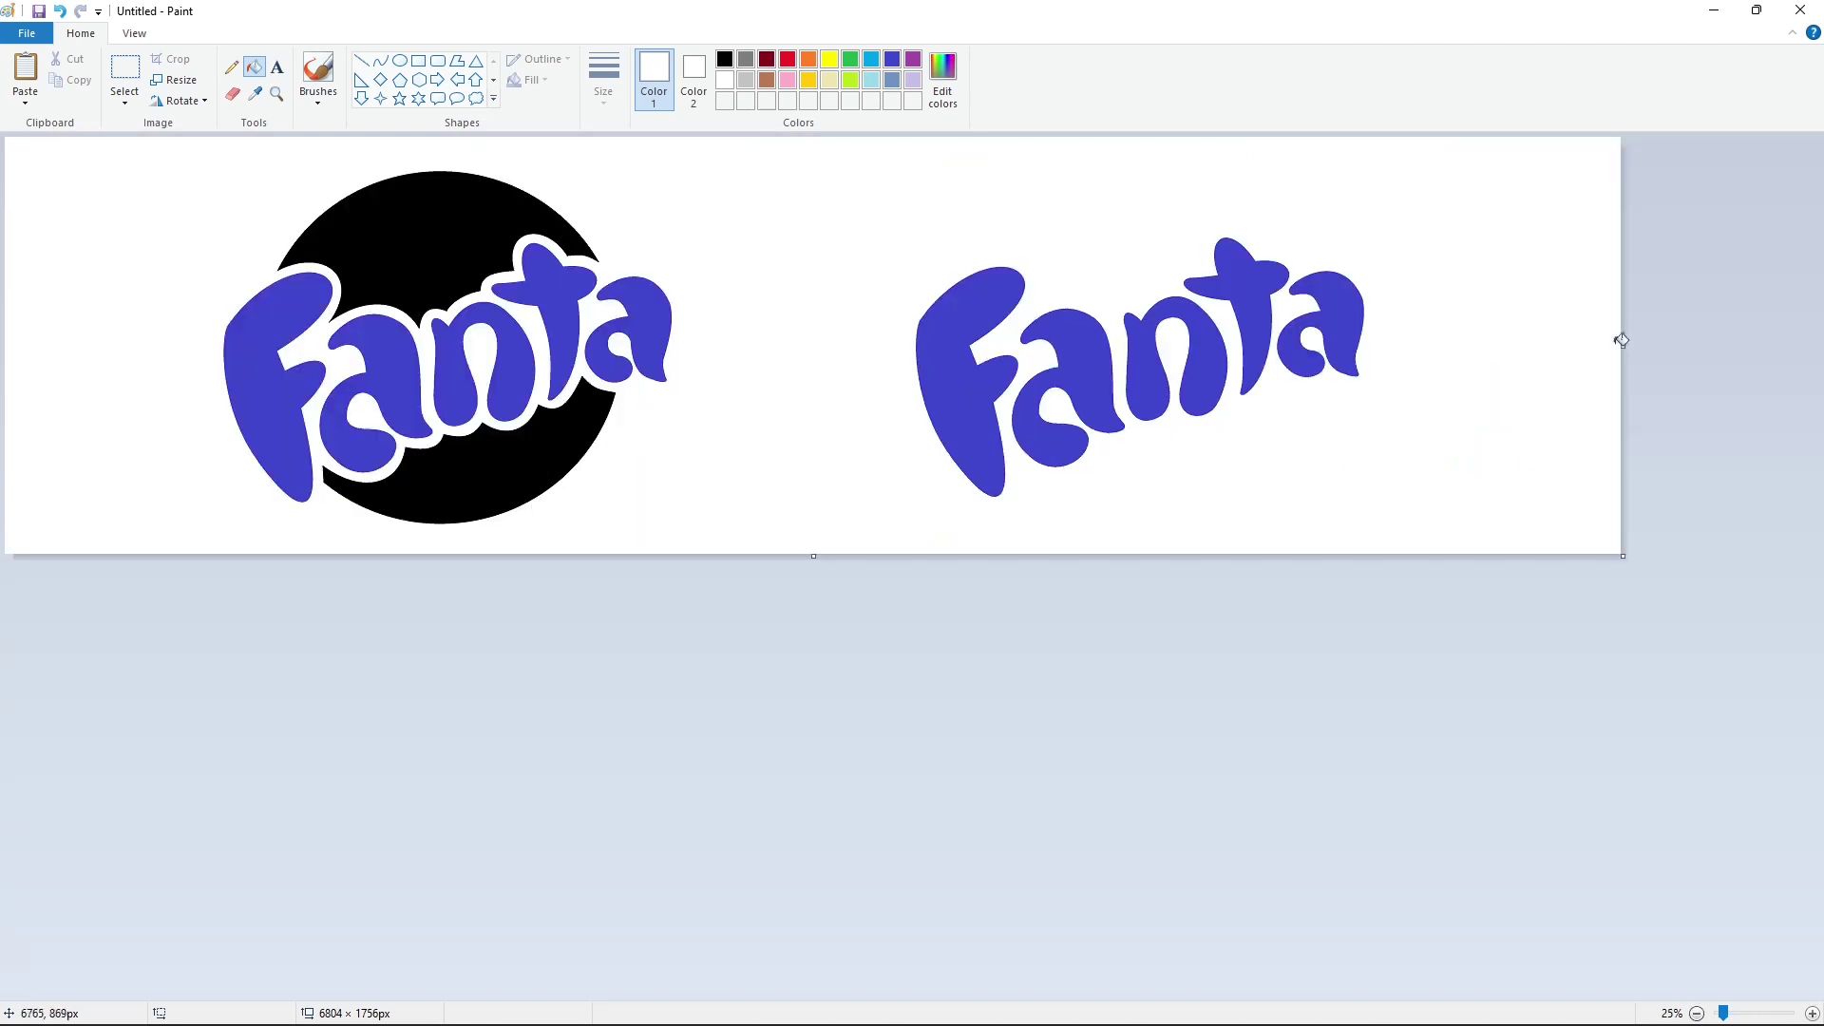
Crop the spare lettering off the canvas and adjust the canvas width to 3752 px.
{"action": "left_click_drag", "start_coordinate": [1621, 339], "coordinate": [773, 340]}
{"action": "left_click", "coordinate": [1811, 1014]}
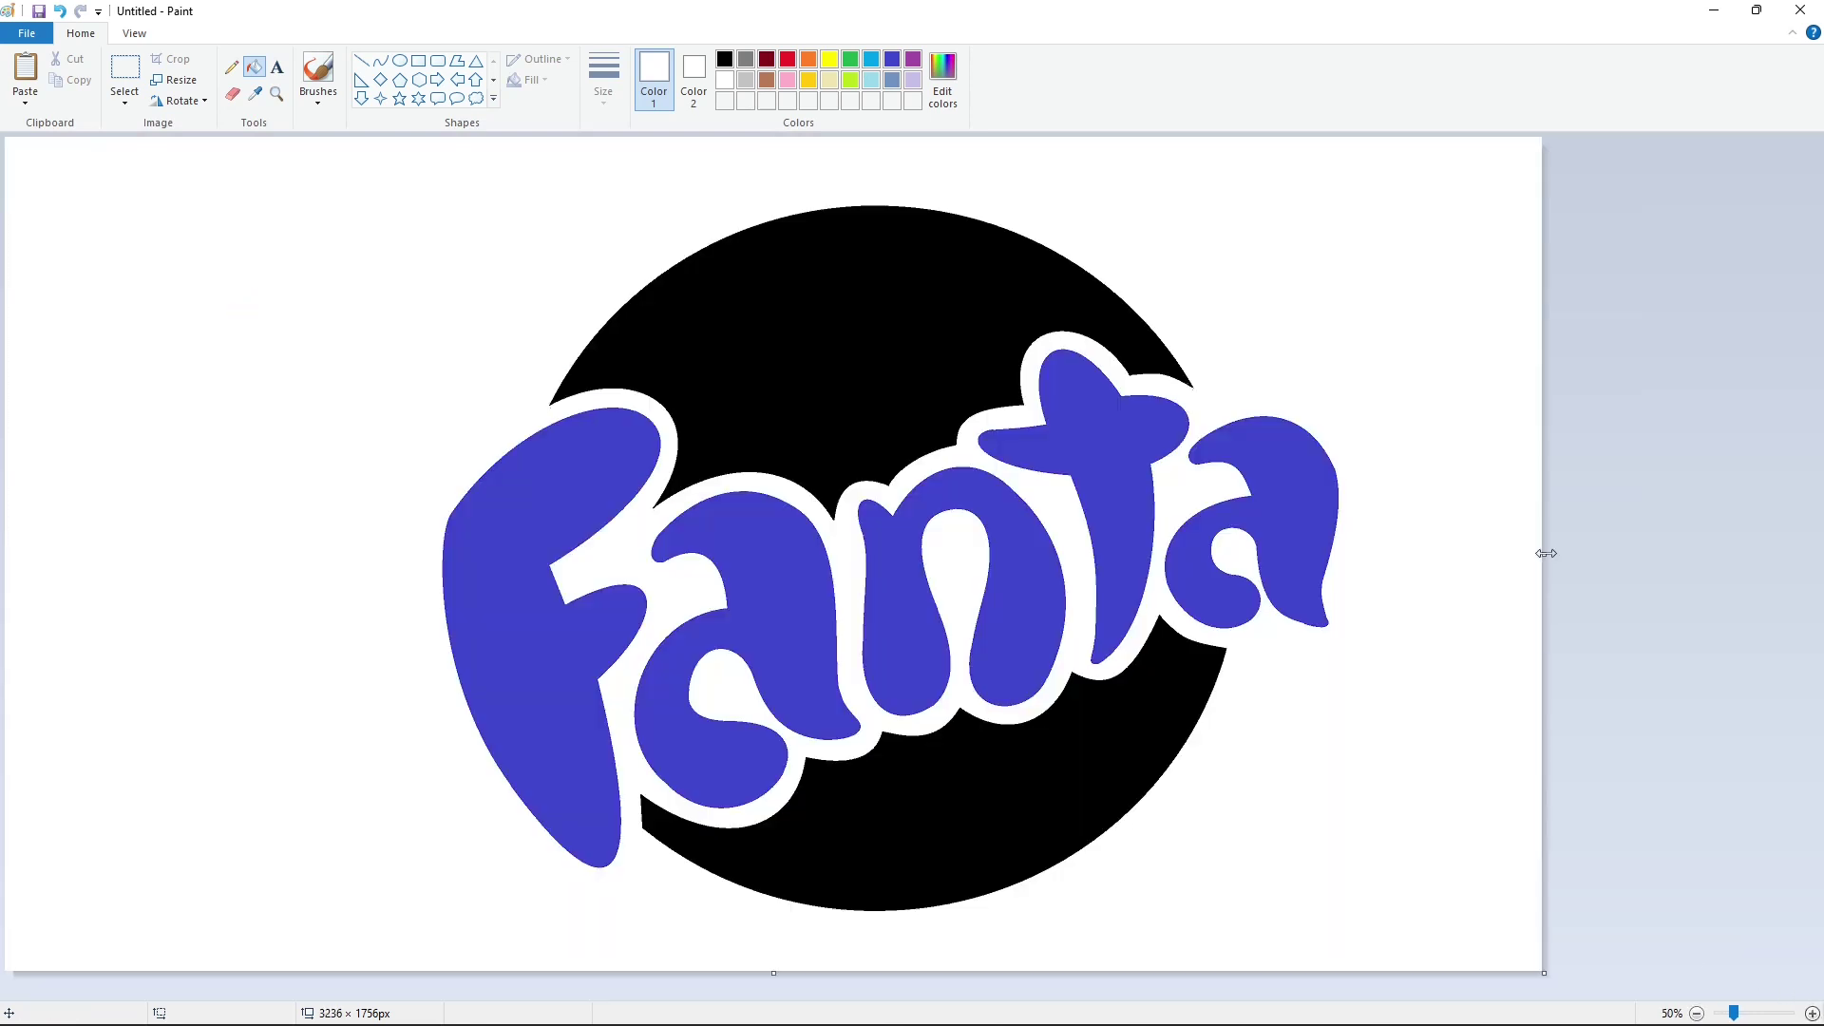
{"action": "left_click_drag", "start_coordinate": [1541, 554], "coordinate": [1788, 579]}
{"action": "left_click", "coordinate": [892, 59]}
{"action": "left_click", "coordinate": [1018, 791]}
{"action": "left_click", "coordinate": [380, 60]}
{"action": "left_click", "coordinate": [603, 81]}
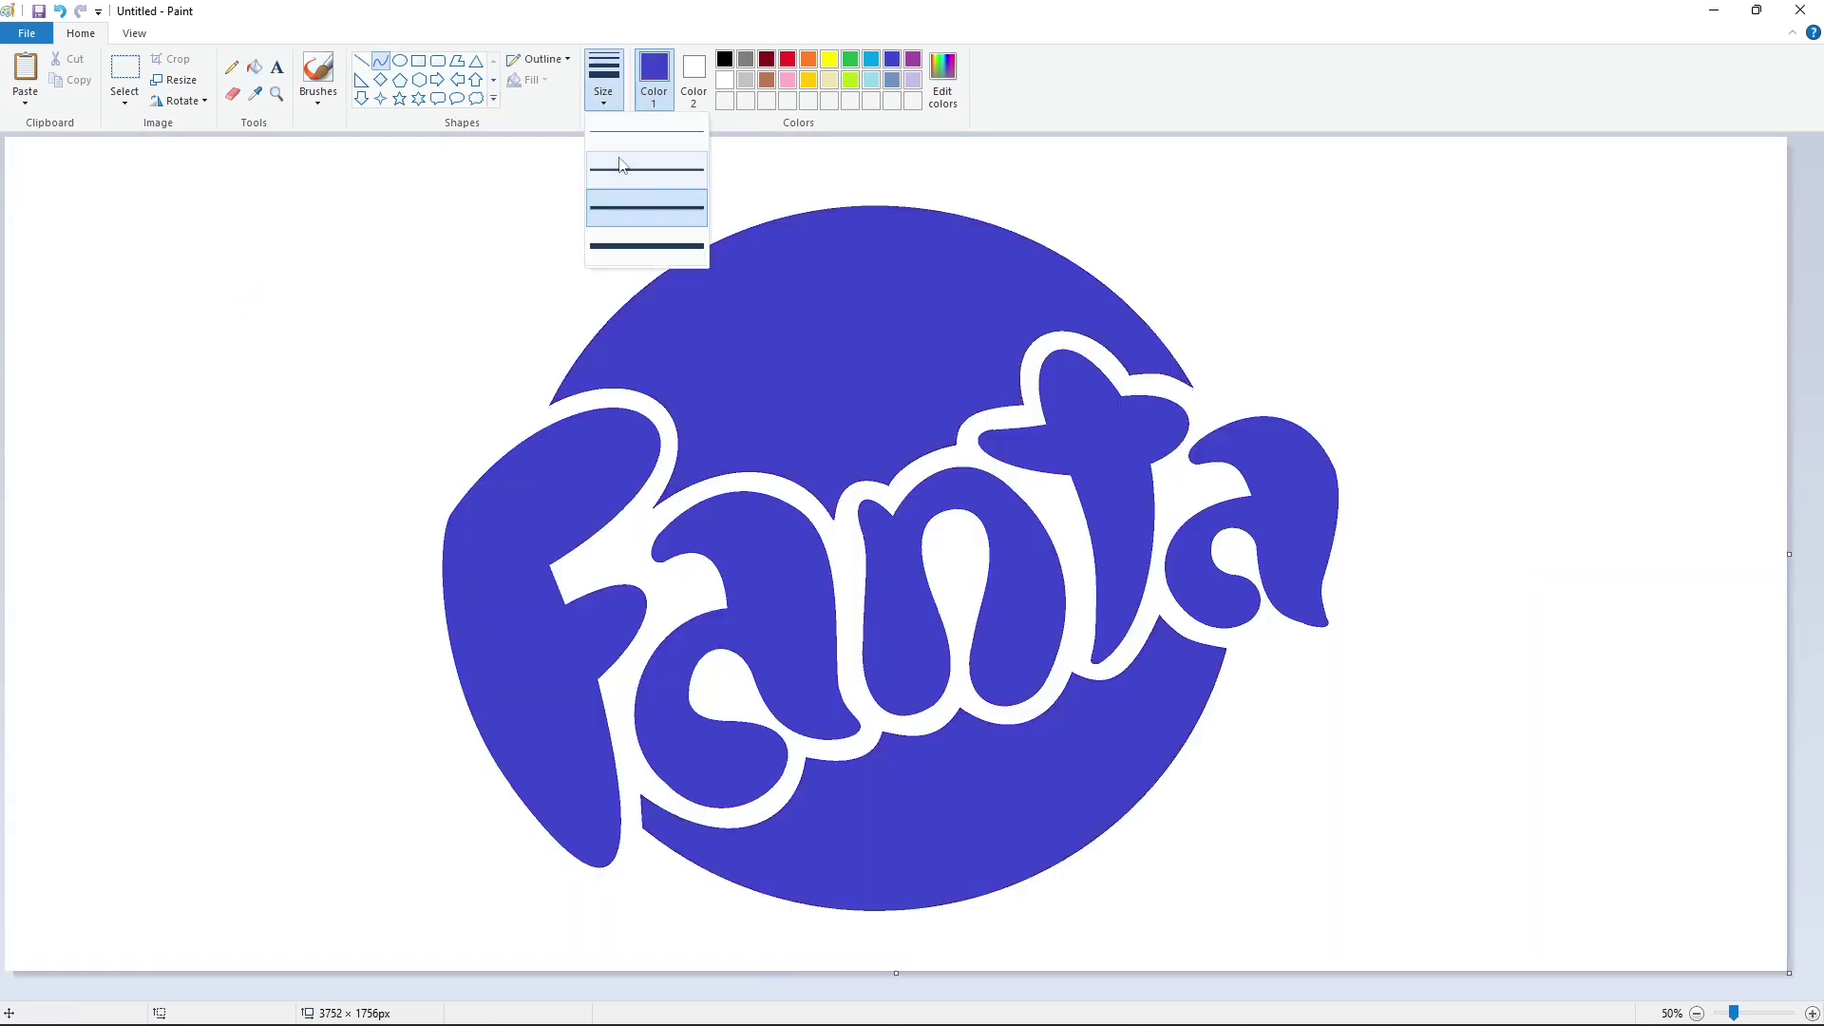
{"action": "left_click", "coordinate": [649, 204]}
{"action": "left_click", "coordinate": [724, 59]}
{"action": "left_click_drag", "start_coordinate": [993, 389], "coordinate": [857, 280]}
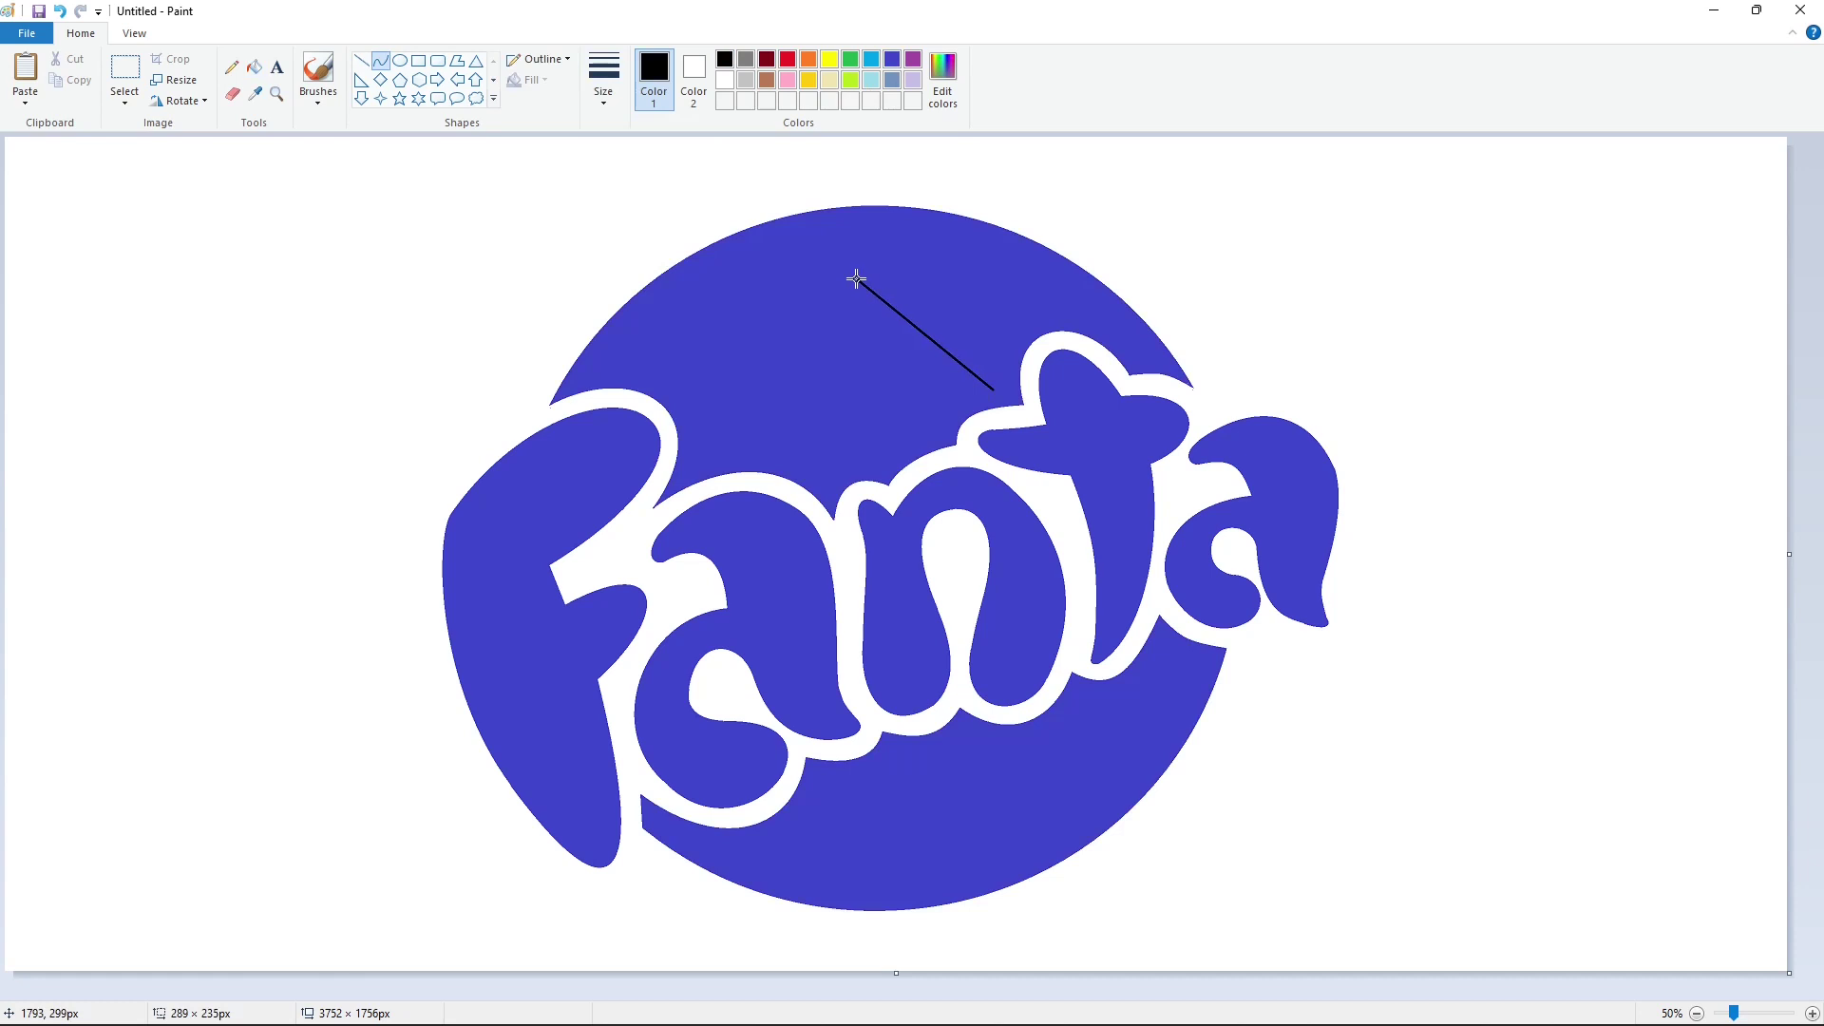
{"action": "key", "text": "Escape"}
Fill the upper and lower sections of the circle with blue-grey.
{"action": "left_click", "coordinate": [892, 80]}
{"action": "left_click", "coordinate": [253, 66]}
{"action": "left_click", "coordinate": [836, 285]}
{"action": "left_click", "coordinate": [931, 836]}
Draw the leaf's arched upper-right edge about 293 px wide with a black curve, and add a short notch line at its upper end.
{"action": "left_click", "coordinate": [380, 60]}
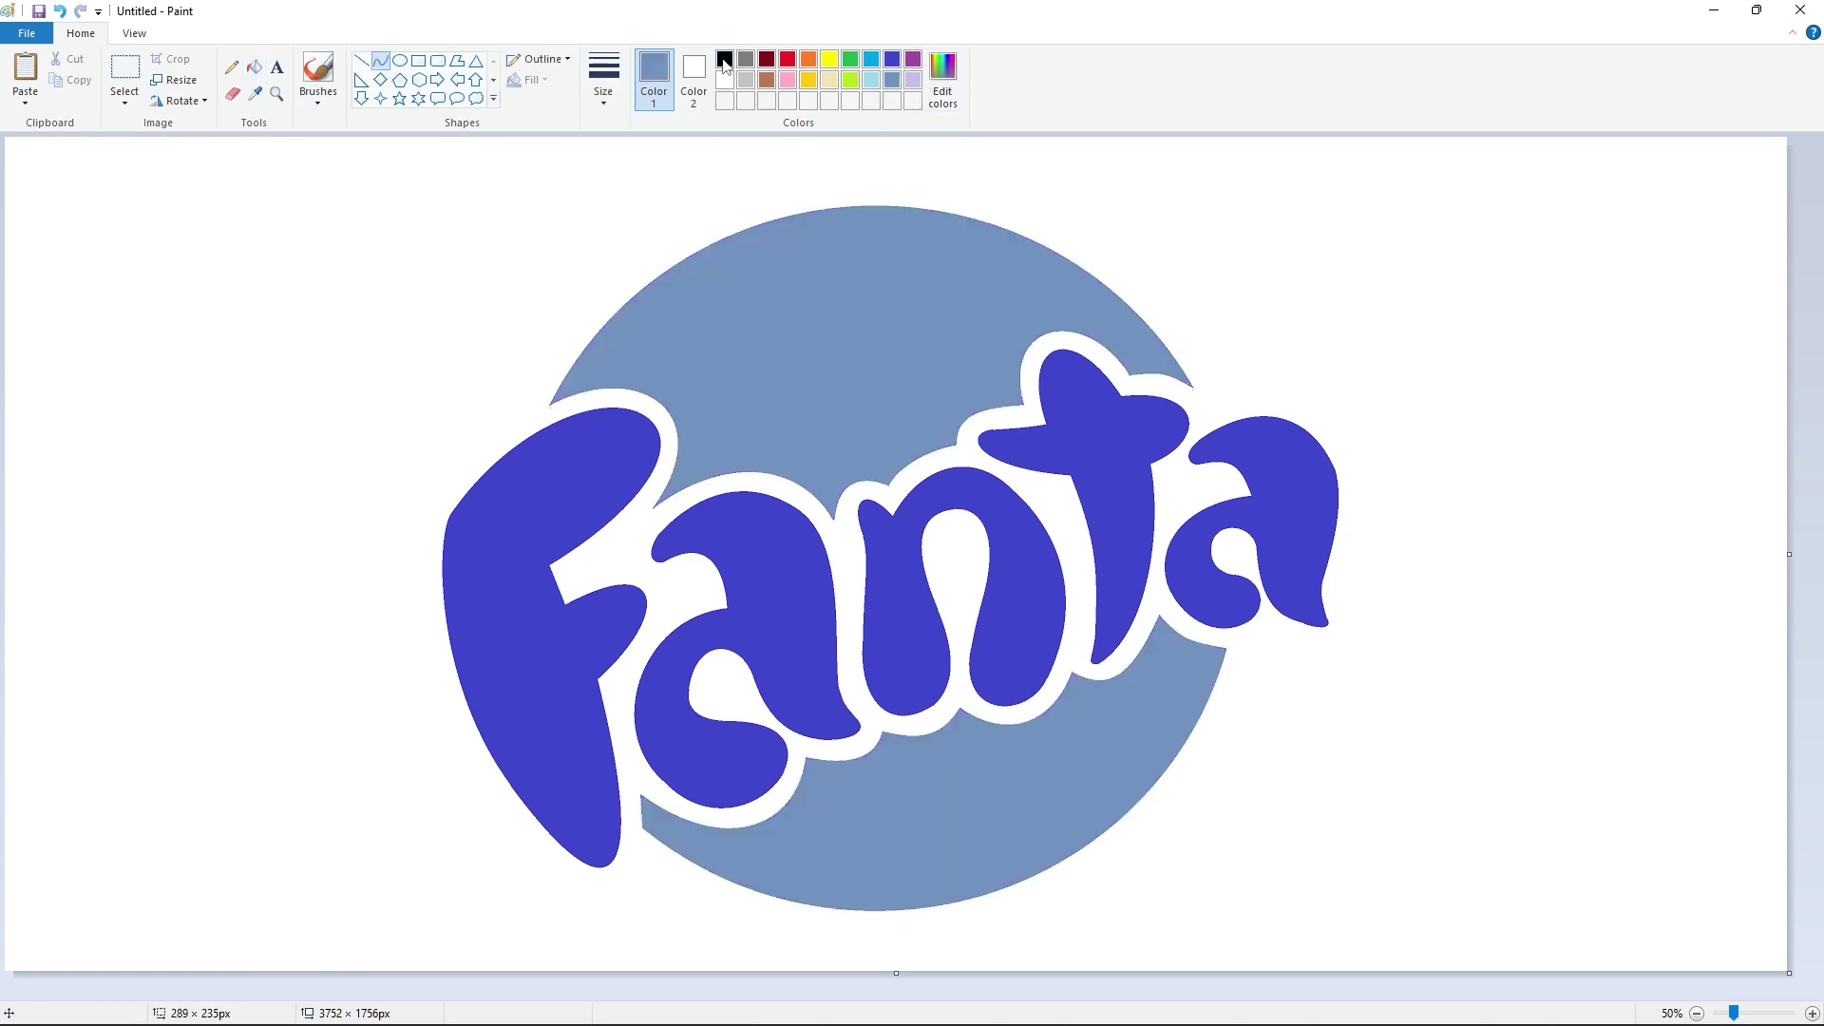
{"action": "left_click", "coordinate": [723, 59]}
{"action": "left_click_drag", "start_coordinate": [992, 390], "coordinate": [853, 277]}
{"action": "left_click_drag", "start_coordinate": [921, 332], "coordinate": [933, 265]}
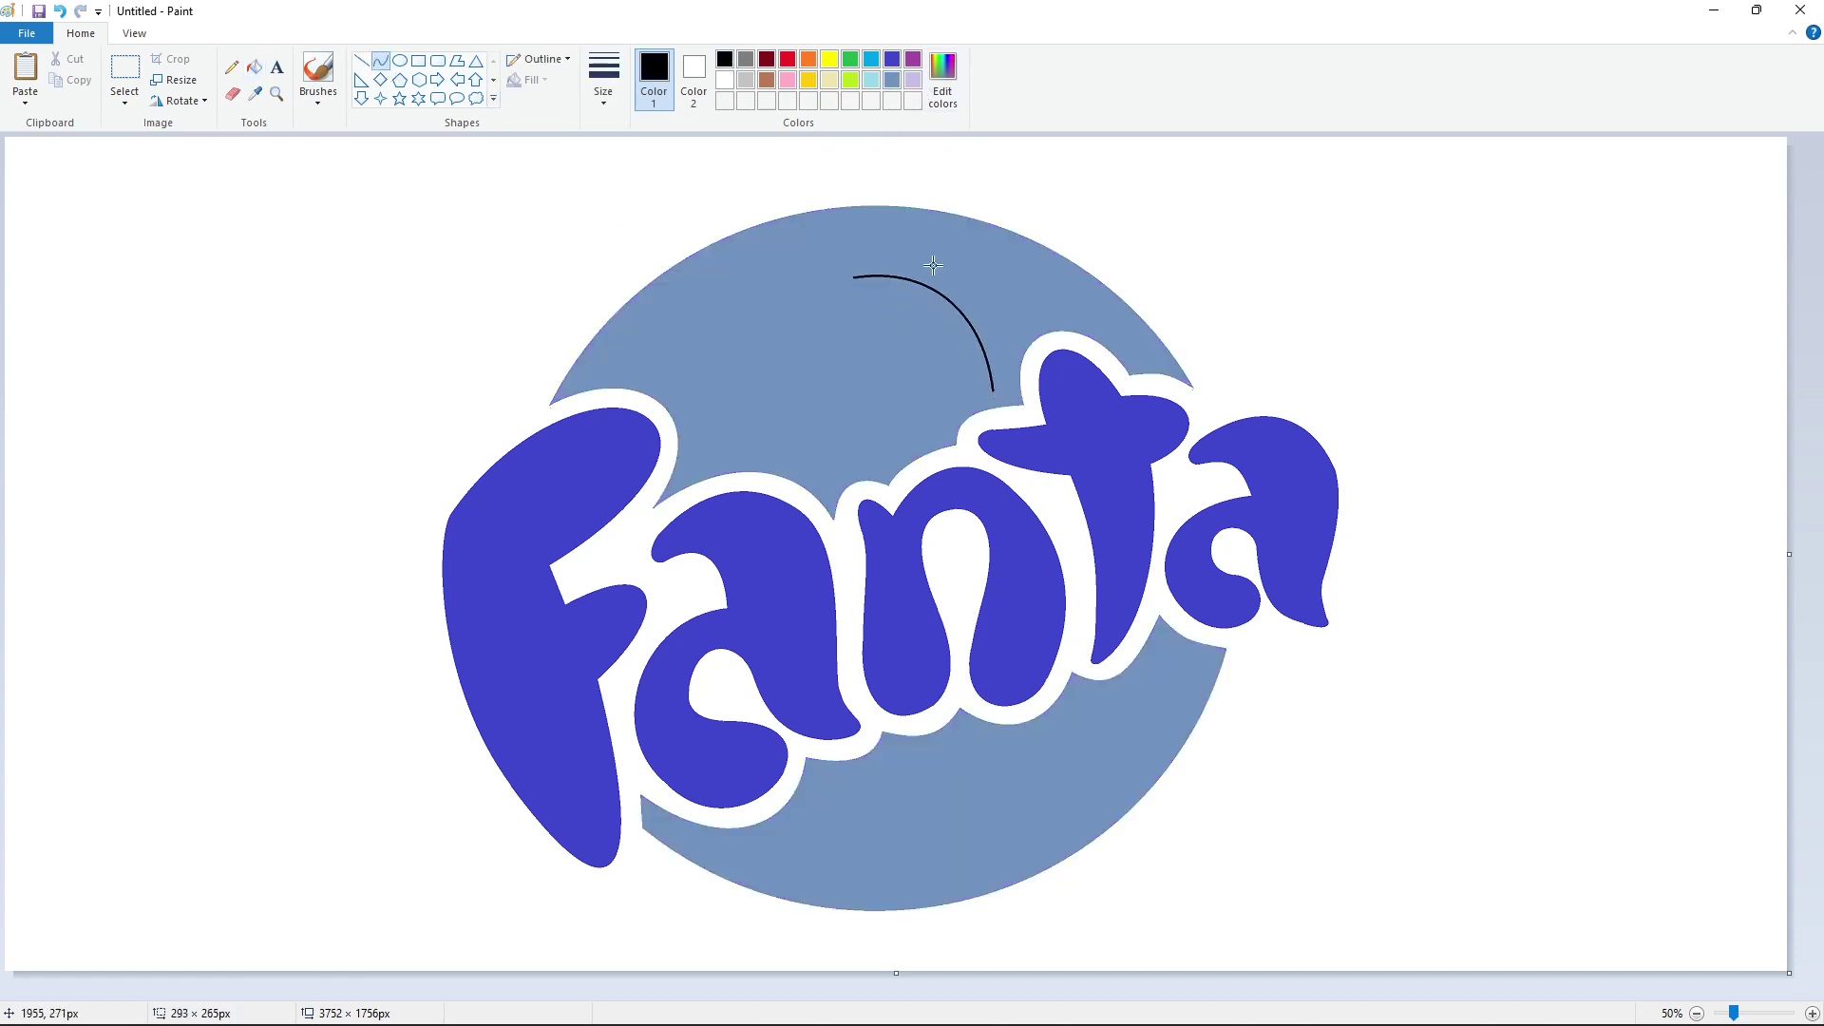
{"action": "left_click", "coordinate": [859, 277]}
{"action": "left_click", "coordinate": [361, 60]}
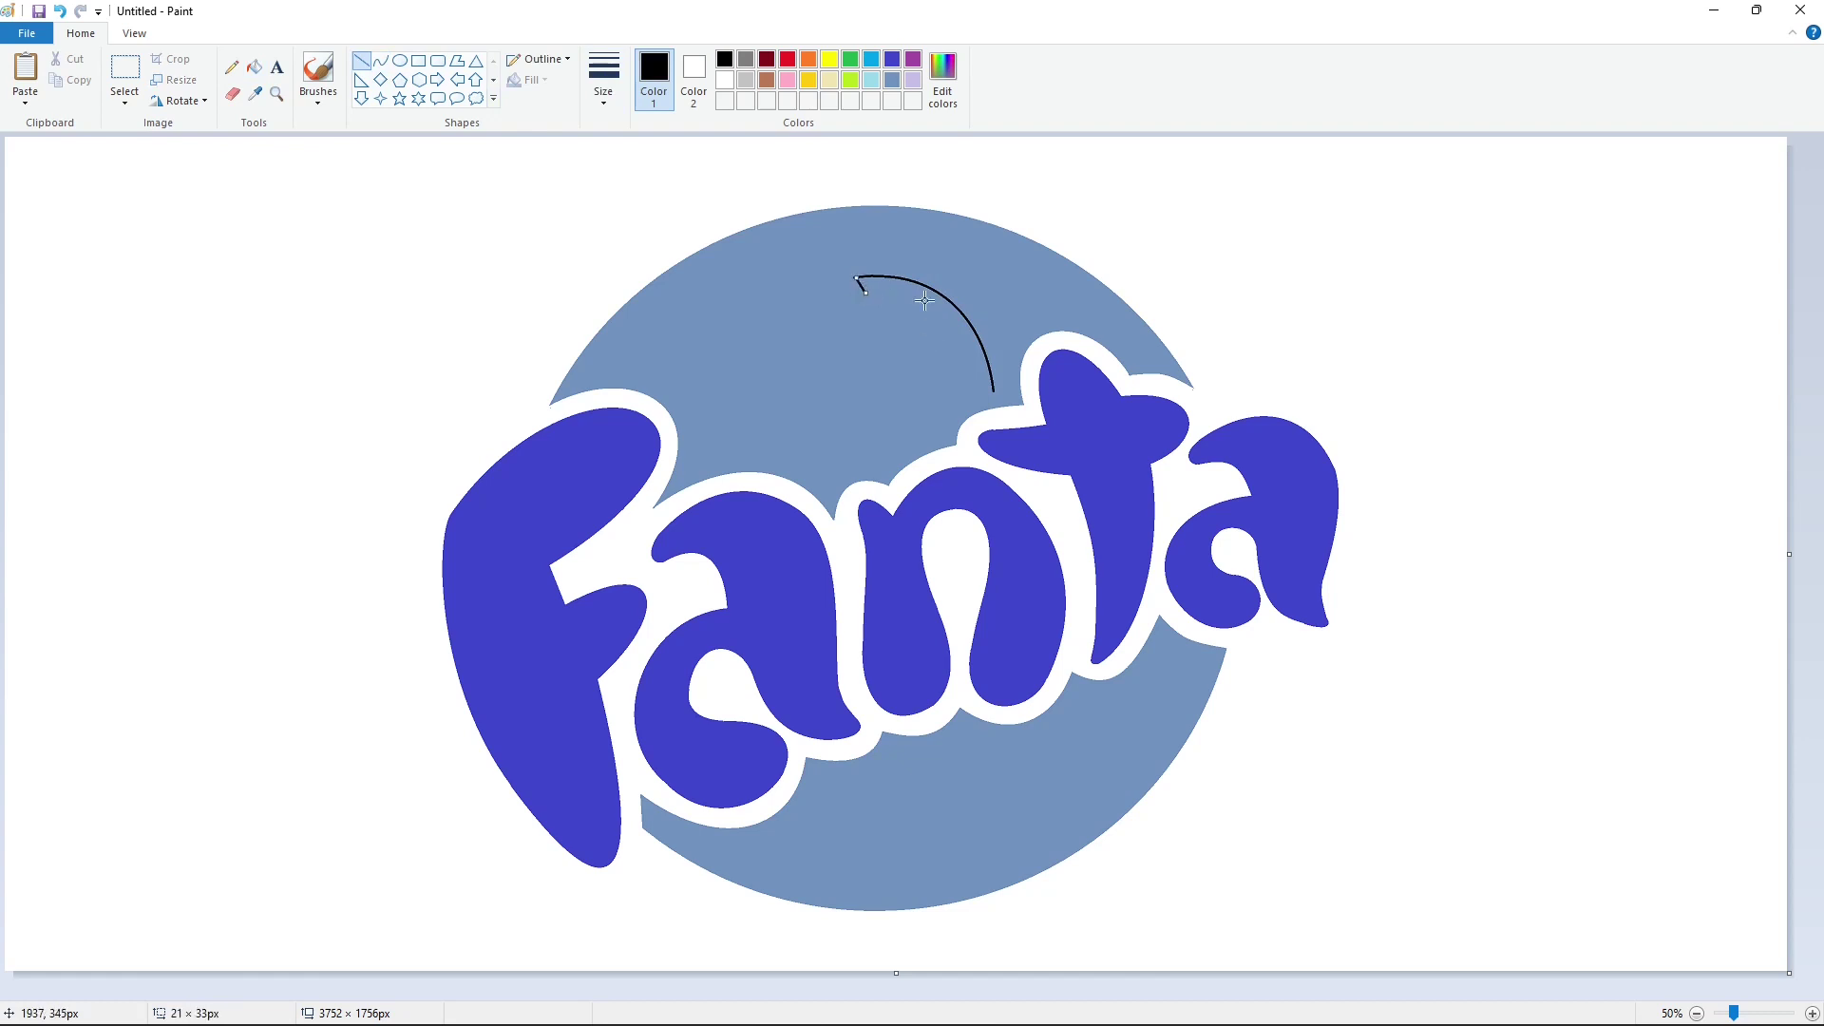
{"action": "left_click", "coordinate": [380, 60]}
{"action": "left_click_drag", "start_coordinate": [865, 293], "coordinate": [774, 335]}
{"action": "left_click_drag", "start_coordinate": [808, 313], "coordinate": [827, 273]}
{"action": "left_click_drag", "start_coordinate": [745, 357], "coordinate": [741, 375]}
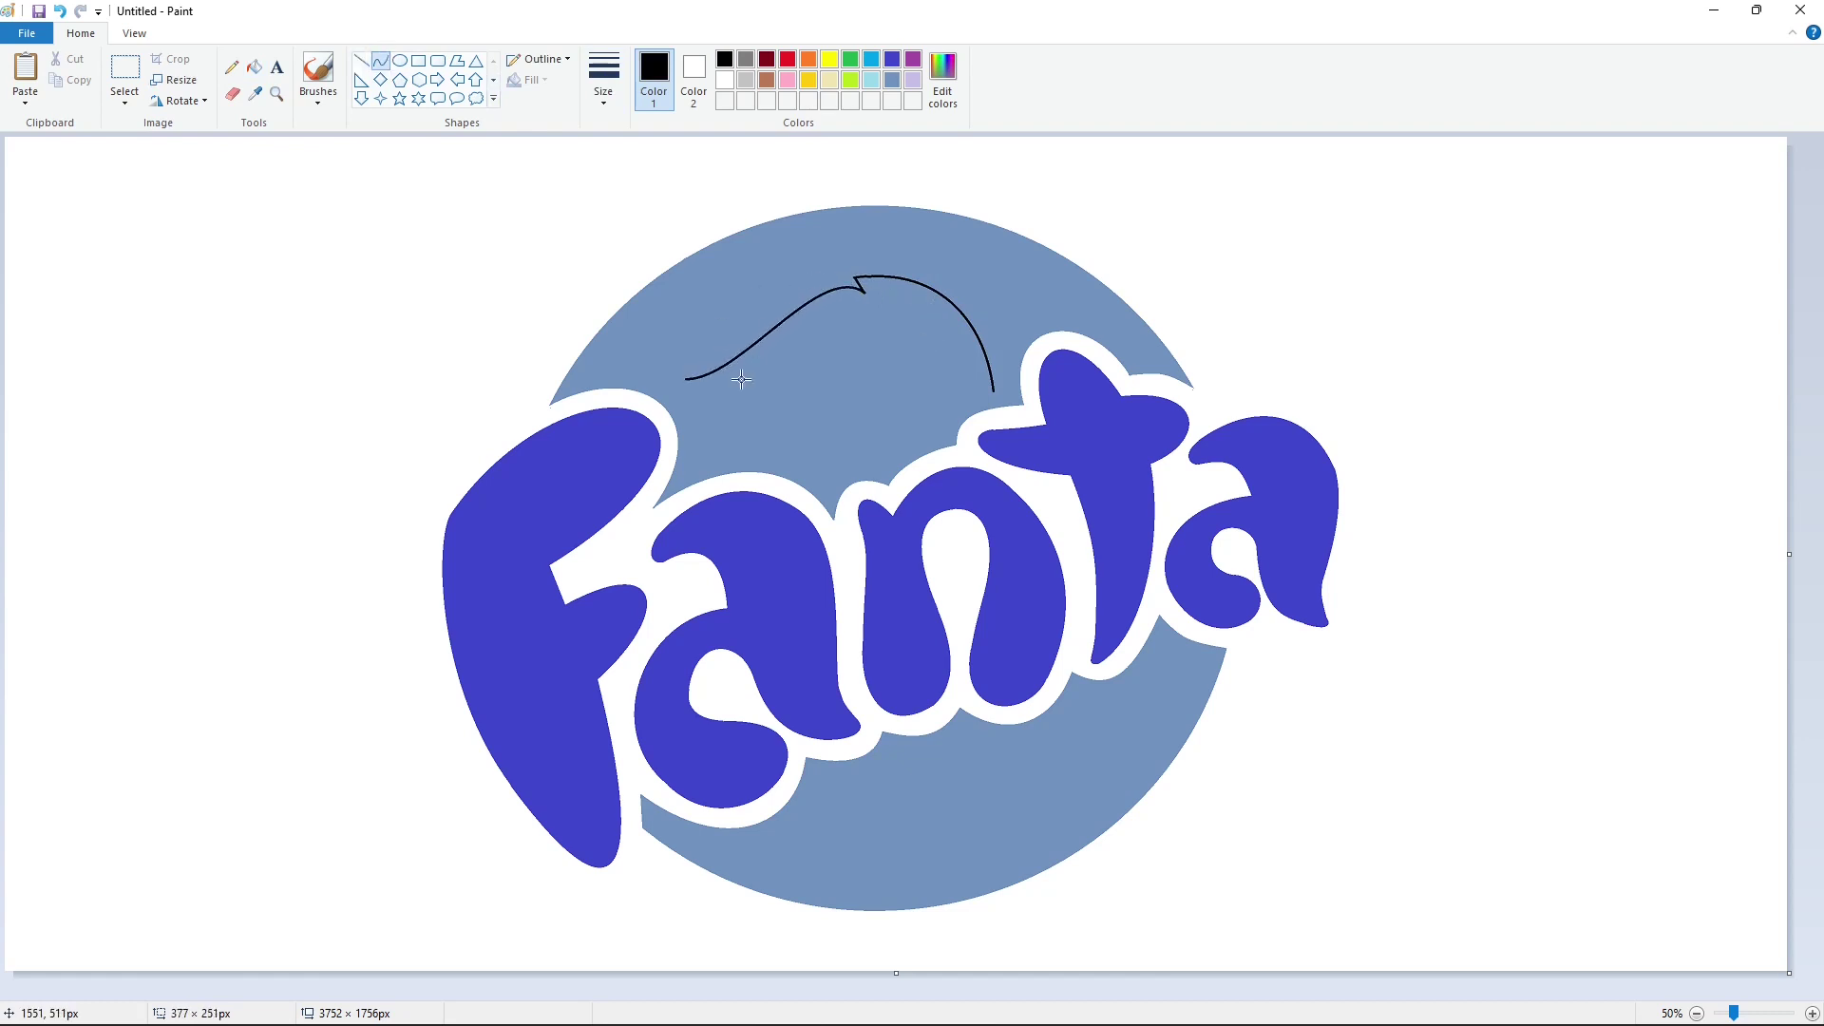
{"action": "key", "text": "ctrl+z"}
Complete the leaf outline with black curves sweeping from the notch to the left tip and along the notched lower edge.
{"action": "left_click_drag", "start_coordinate": [863, 293], "coordinate": [768, 328]}
{"action": "left_click_drag", "start_coordinate": [825, 302], "coordinate": [835, 274]}
{"action": "left_click_drag", "start_coordinate": [769, 329], "coordinate": [681, 378]}
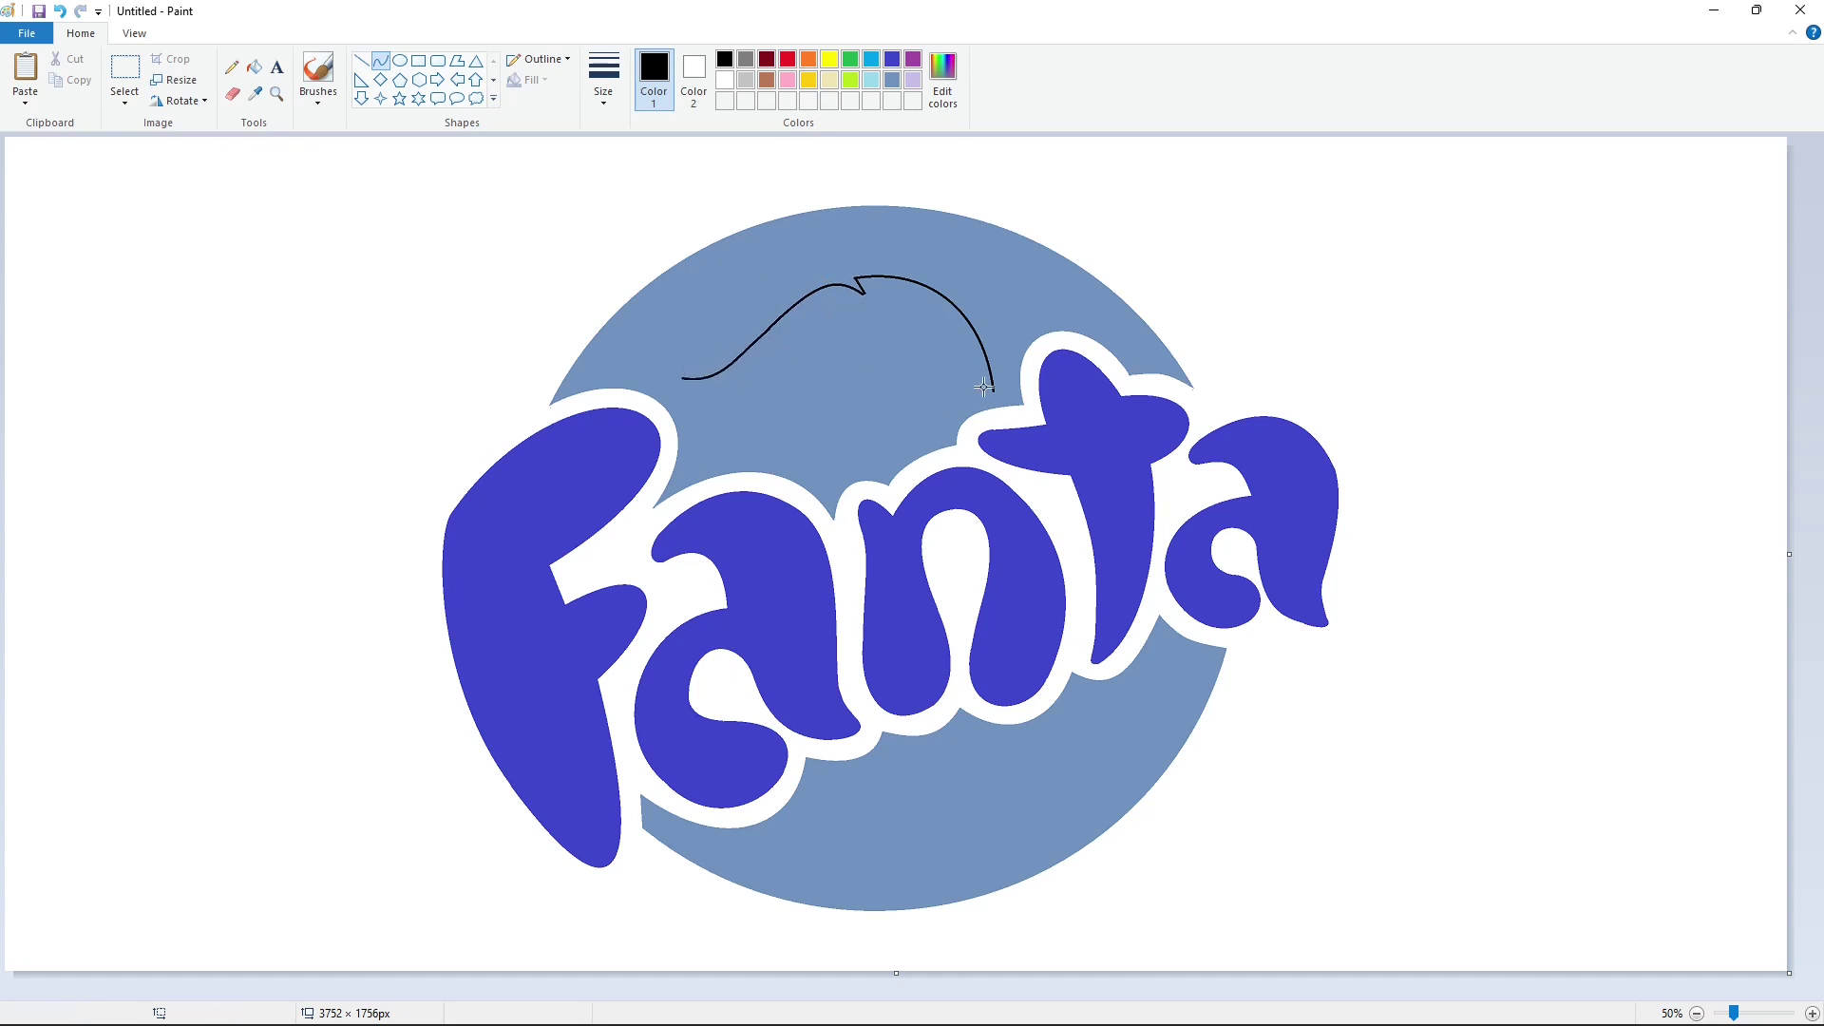
{"action": "left_click_drag", "start_coordinate": [992, 389], "coordinate": [920, 390]}
{"action": "mouse_move", "coordinate": [826, 437]}
{"action": "left_mouse_down"}
{"action": "mouse_move", "coordinate": [682, 378]}
{"action": "mouse_move", "coordinate": [760, 446]}
{"action": "mouse_move", "coordinate": [793, 435]}
{"action": "left_mouse_up"}
Fill the leaf black to merge it with its outline, and recolour the whole shape lavender.
{"action": "left_click", "coordinate": [254, 66]}
{"action": "left_click", "coordinate": [902, 345]}
{"action": "left_click", "coordinate": [913, 80]}
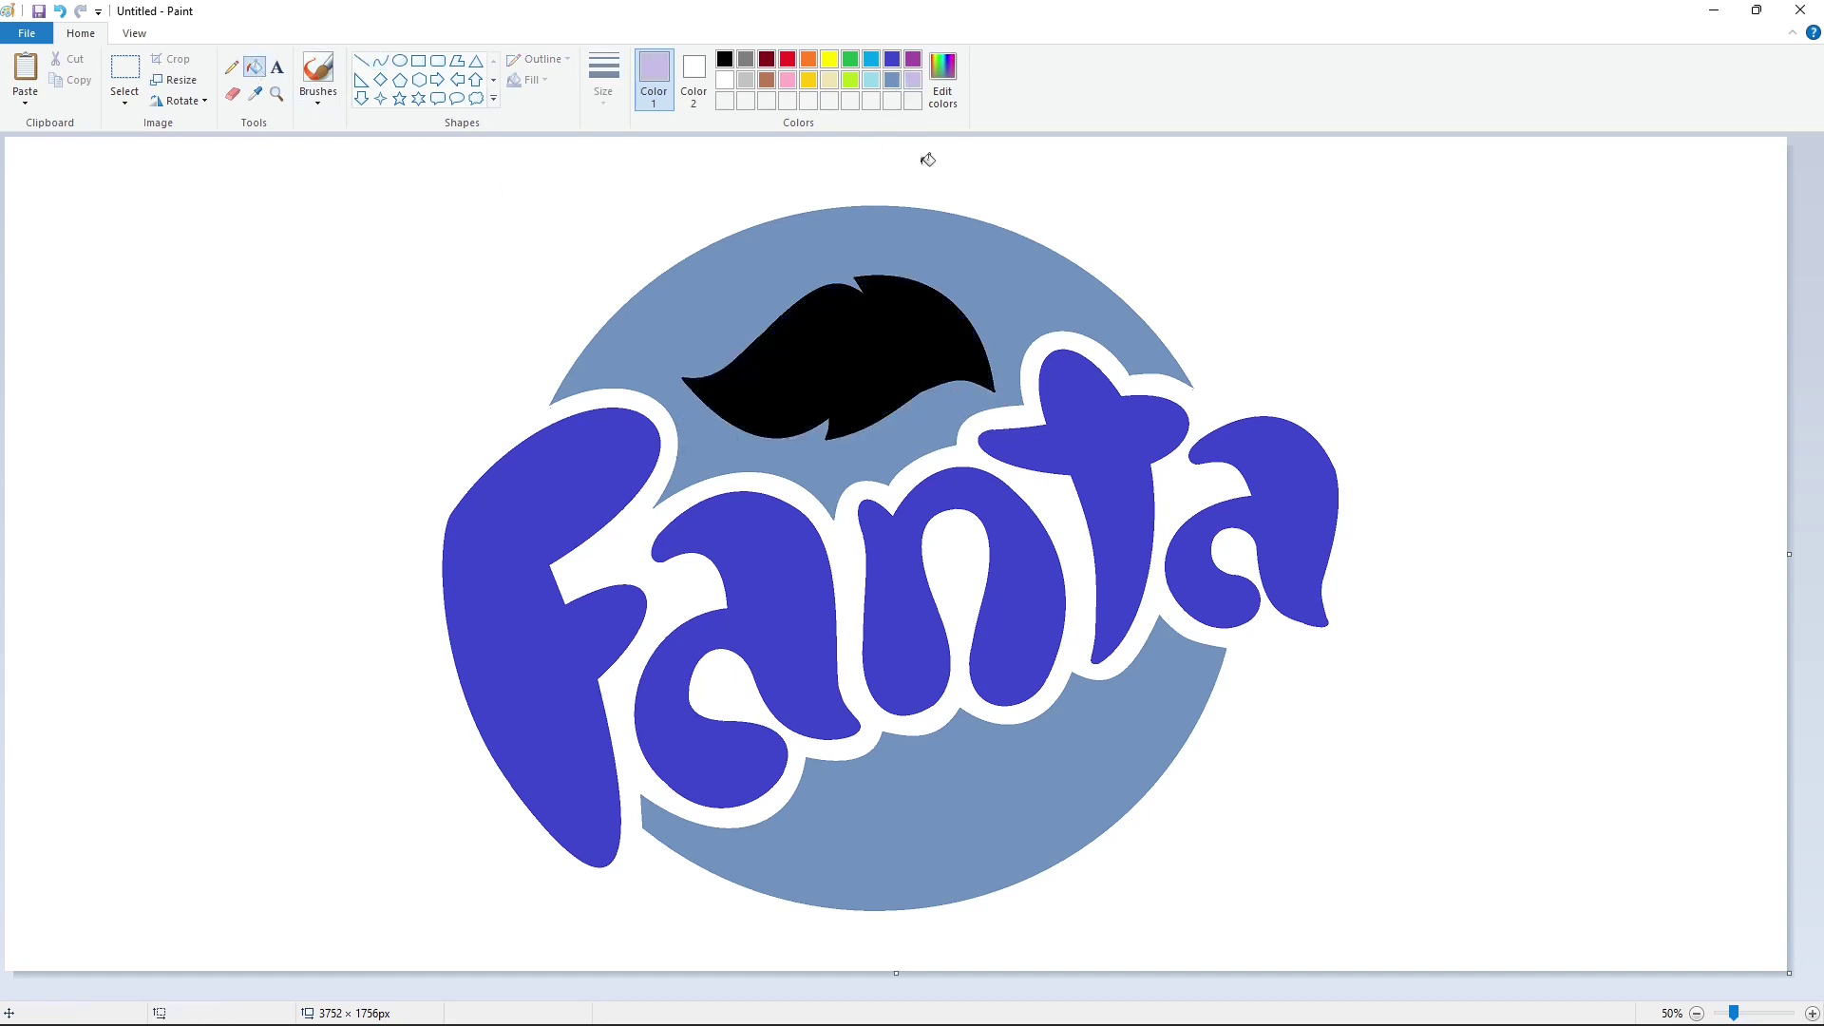
{"action": "left_click", "coordinate": [884, 328]}
Draw a black curved midrib through the leaf, starting at its right tip.
{"action": "left_click", "coordinate": [725, 60]}
{"action": "left_click", "coordinate": [381, 61]}
{"action": "mouse_move", "coordinate": [989, 387]}
{"action": "left_mouse_down"}
{"action": "mouse_move", "coordinate": [833, 344]}
{"action": "mouse_move", "coordinate": [902, 318]}
{"action": "mouse_move", "coordinate": [894, 302]}
{"action": "mouse_move", "coordinate": [745, 413]}
{"action": "left_mouse_up"}
{"action": "left_click", "coordinate": [254, 67]}
{"action": "left_click", "coordinate": [921, 320]}
{"action": "scroll", "coordinate": [1079, 940], "scroll_direction": "up", "scroll_amount": 1}
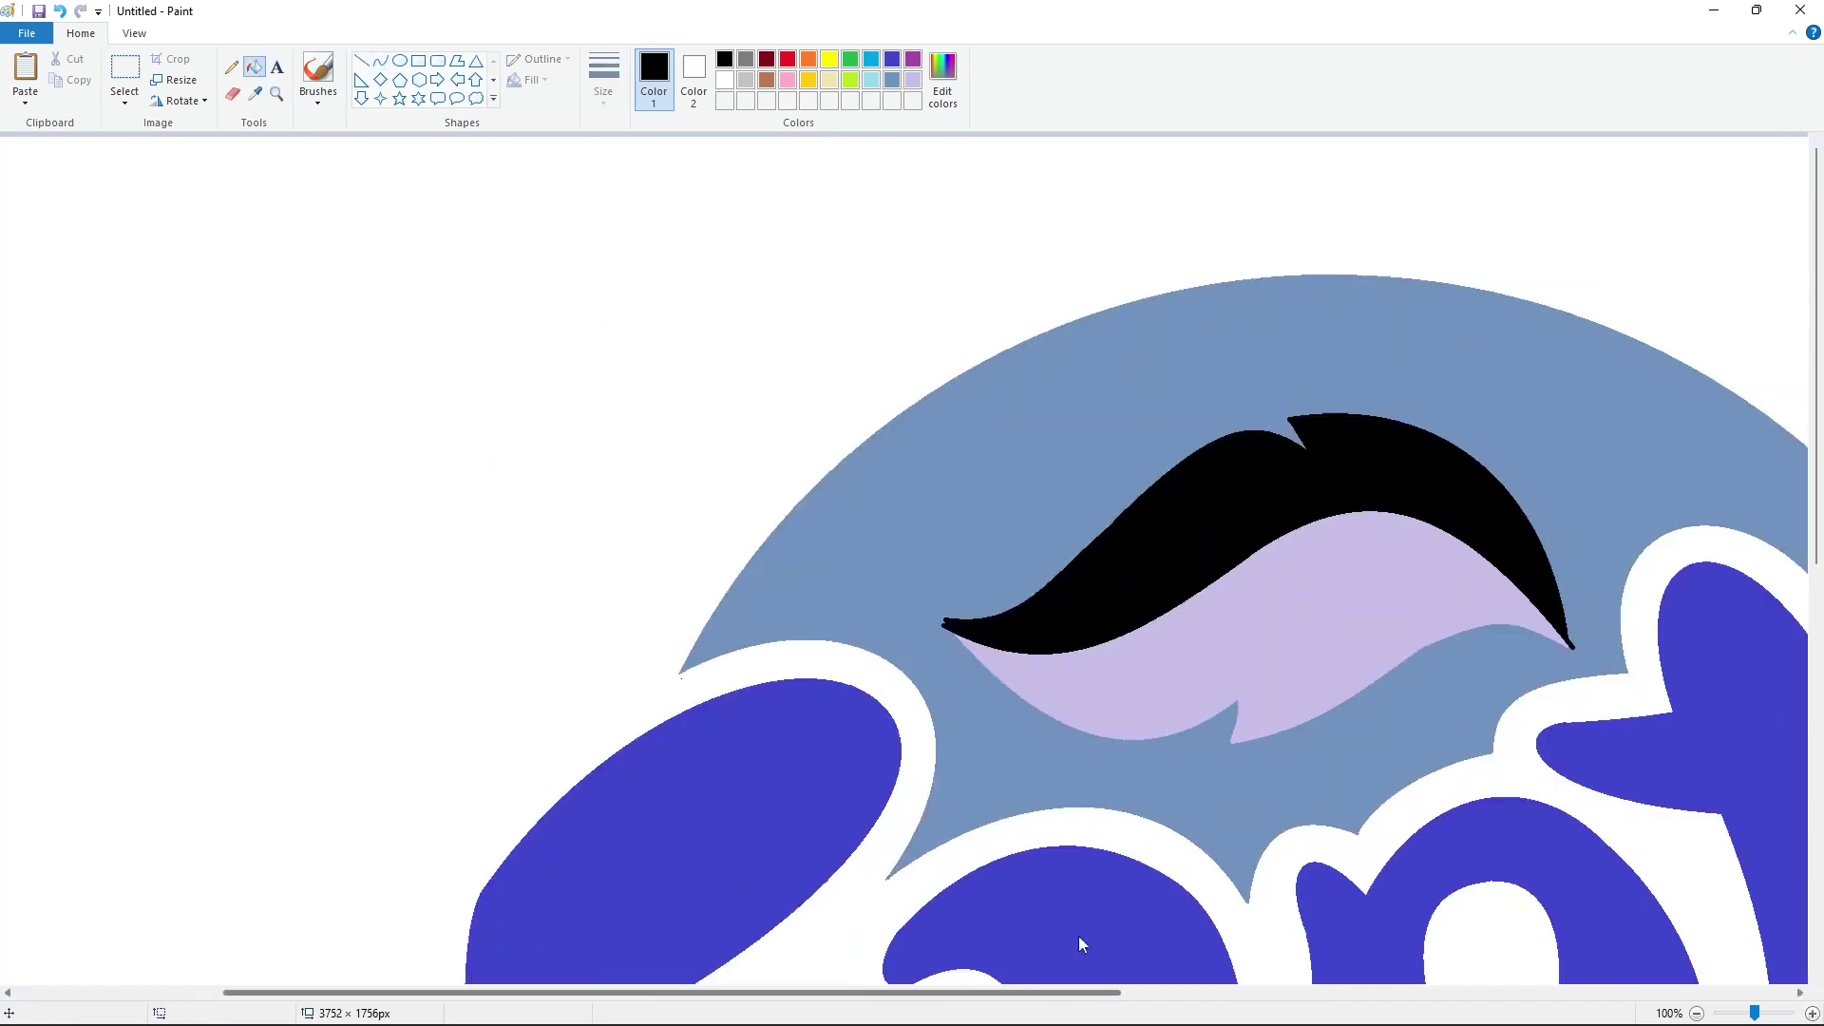
{"action": "scroll", "coordinate": [1152, 920], "scroll_direction": "right", "scroll_amount": 1}
{"action": "key", "text": "ctrl+z"}
{"action": "key", "text": "ctrl+z"}
{"action": "scroll", "coordinate": [1155, 921], "scroll_direction": "down", "scroll_amount": 1}
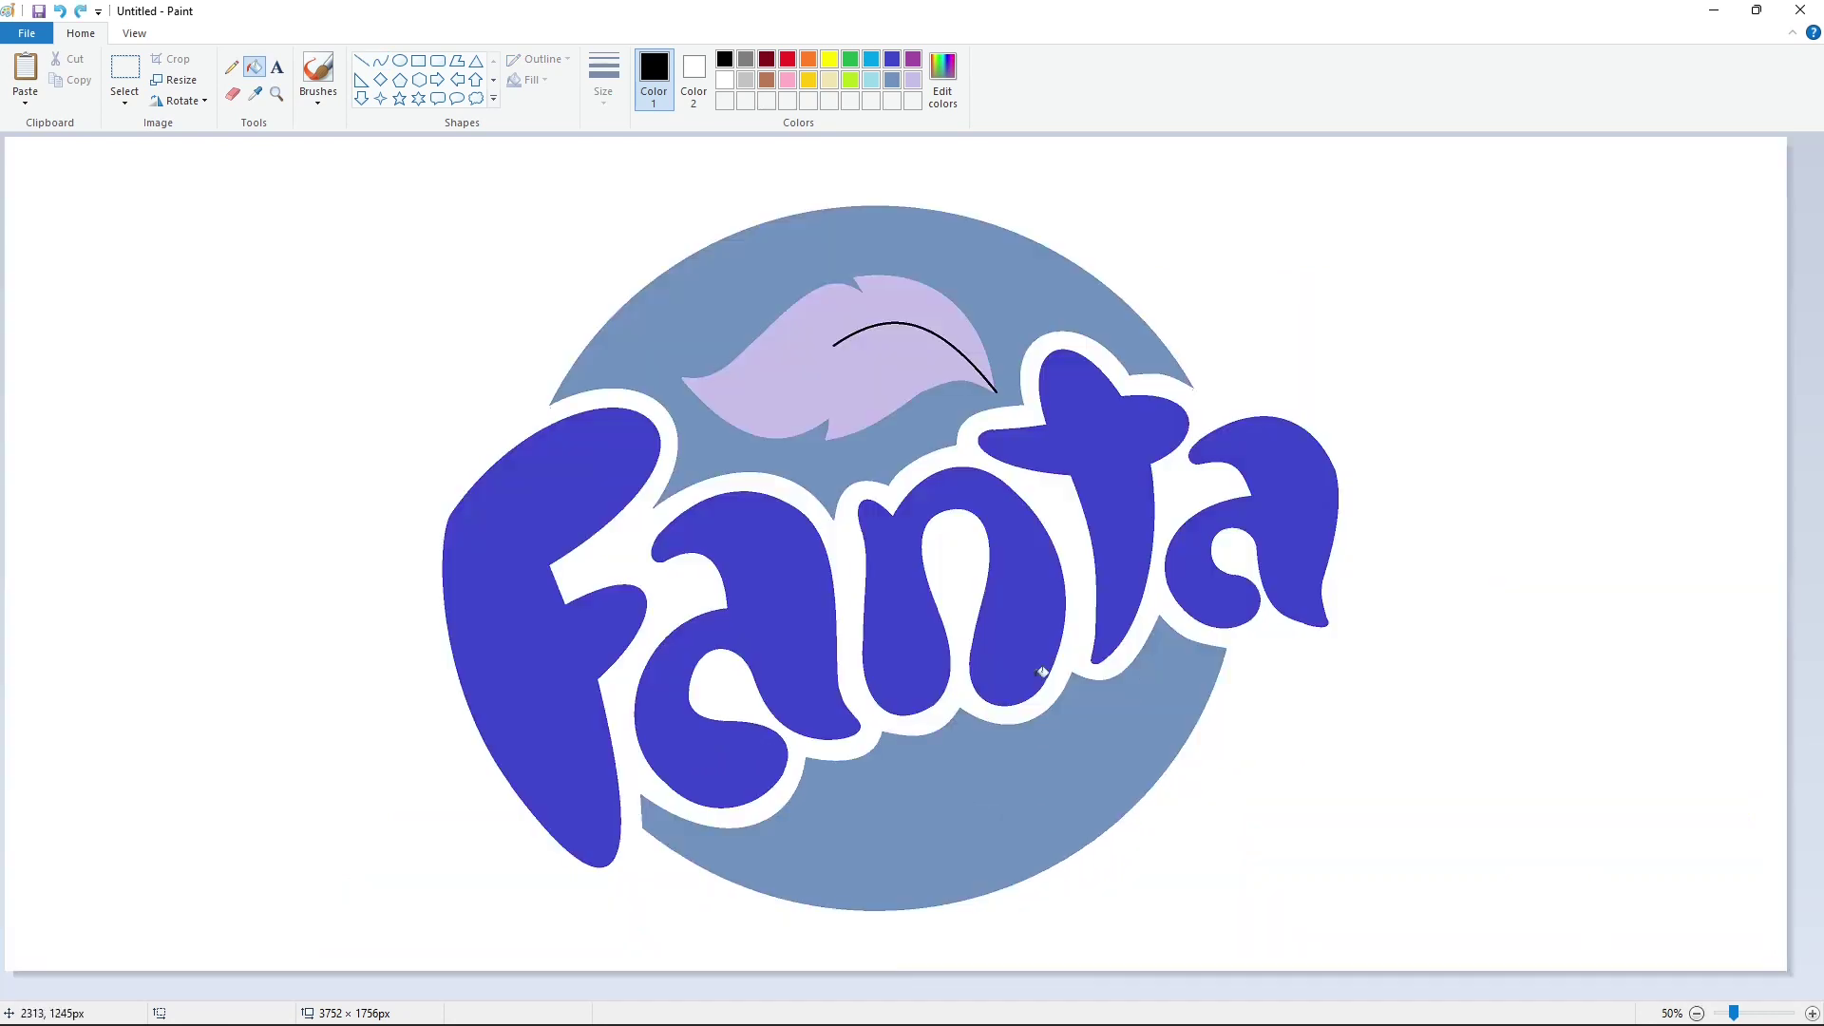
Extend the black midrib curve to the leaf's left tip and fill the half below it black.
{"action": "left_click", "coordinate": [380, 59]}
{"action": "mouse_move", "coordinate": [833, 344]}
{"action": "left_mouse_down"}
{"action": "mouse_move", "coordinate": [686, 378]}
{"action": "mouse_move", "coordinate": [726, 409]}
{"action": "left_mouse_up"}
{"action": "scroll", "coordinate": [1149, 927], "scroll_direction": "up", "scroll_amount": 1}
{"action": "scroll", "coordinate": [1149, 927], "scroll_direction": "right", "scroll_amount": 3}
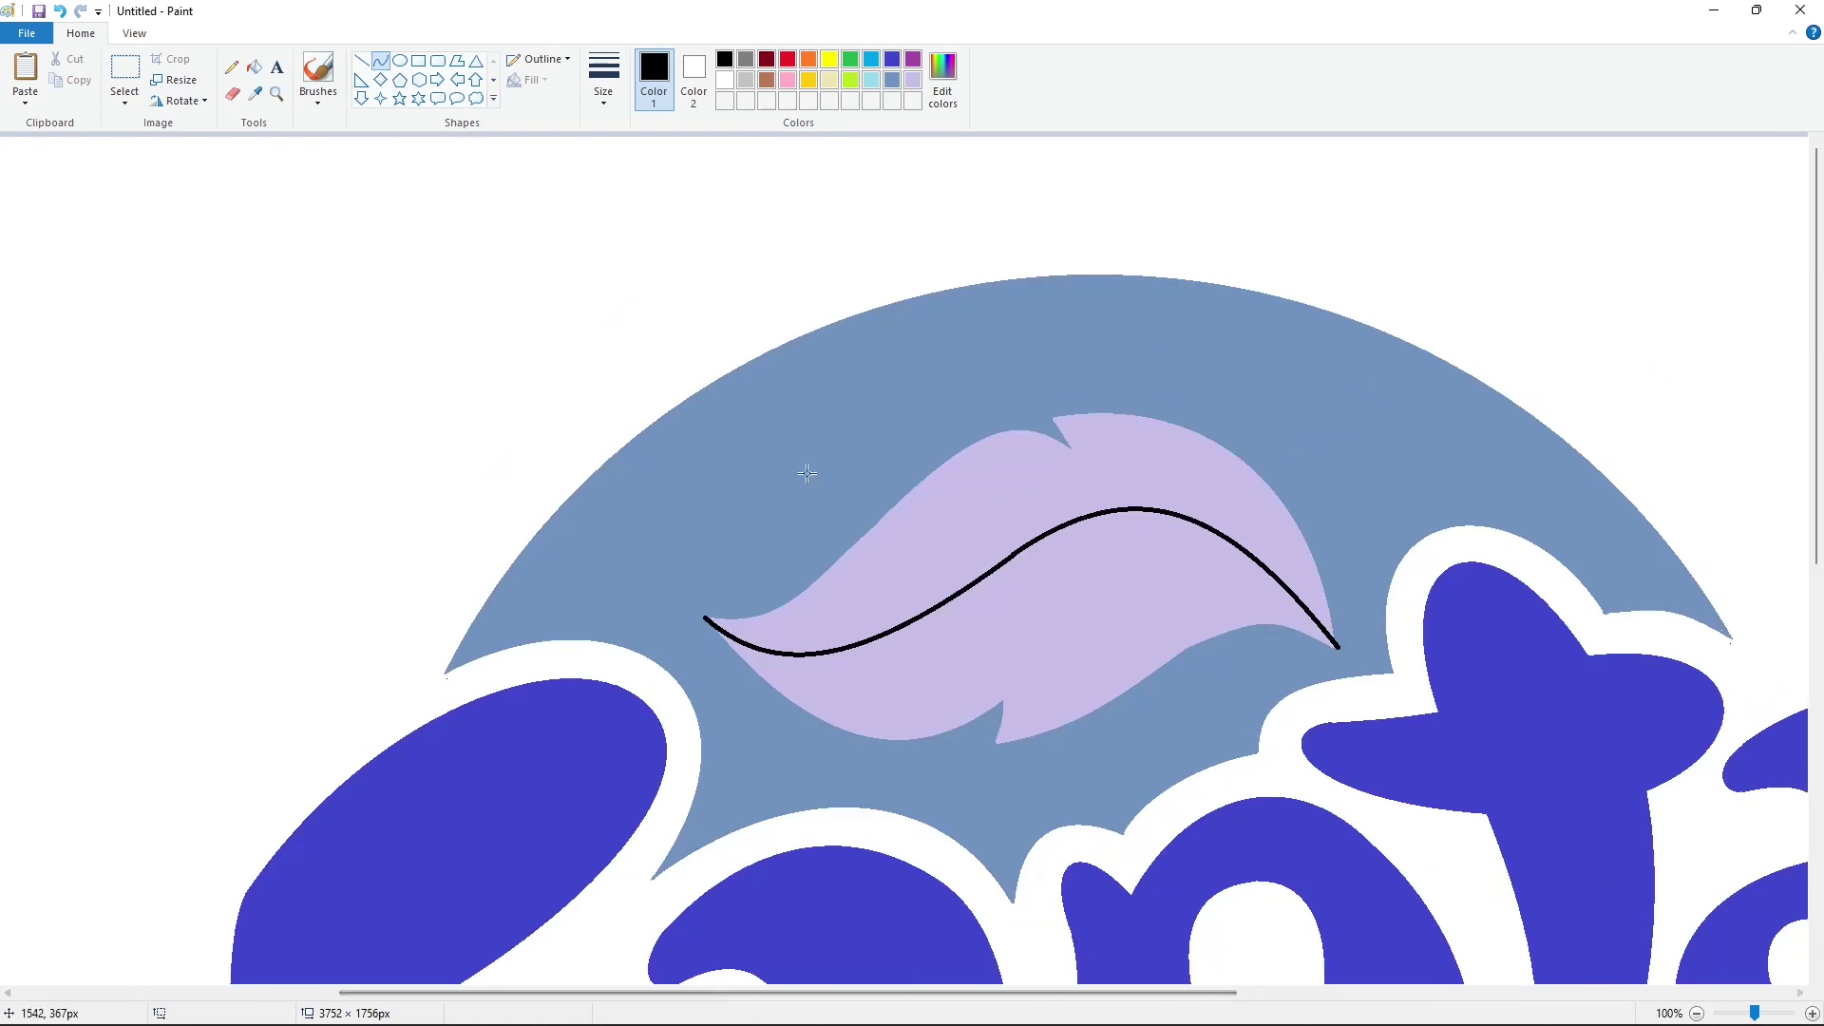
{"action": "left_click", "coordinate": [253, 66]}
{"action": "left_click", "coordinate": [1037, 634]}
Trim the black overshoot at both leaf tips with short blue-grey lines.
{"action": "left_click", "coordinate": [891, 79]}
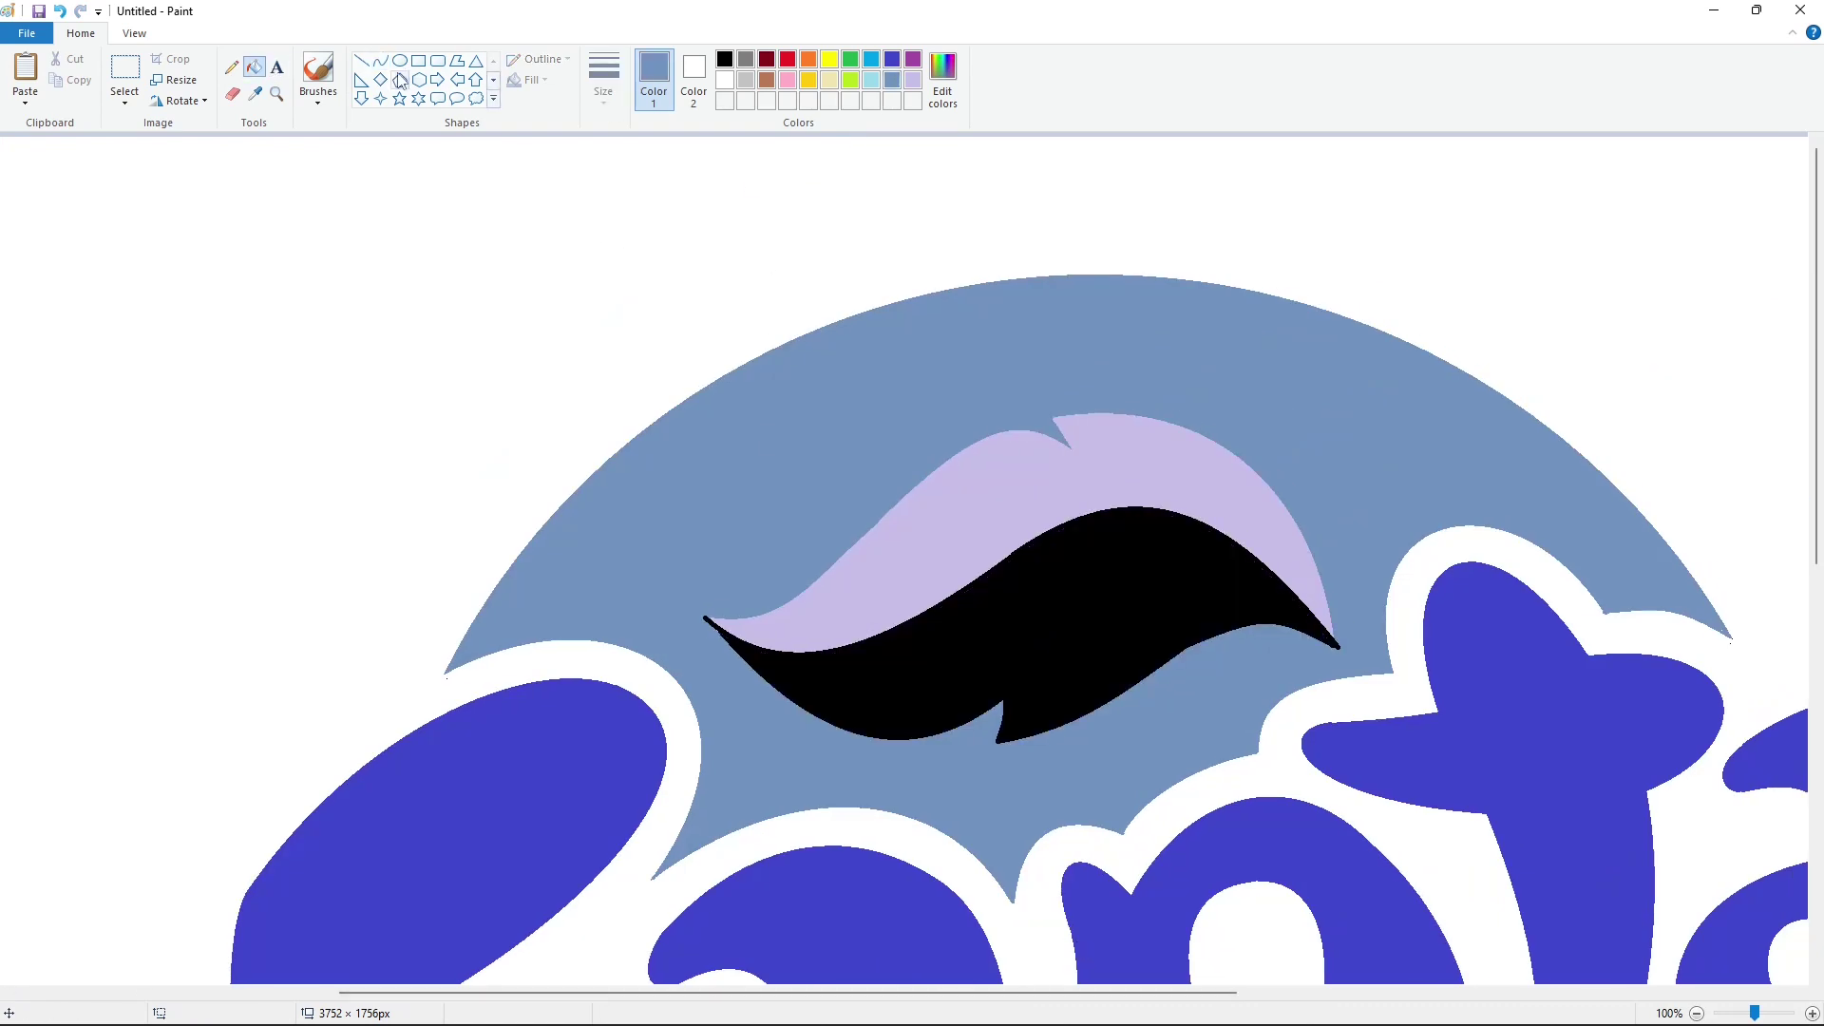
{"action": "left_click", "coordinate": [361, 60]}
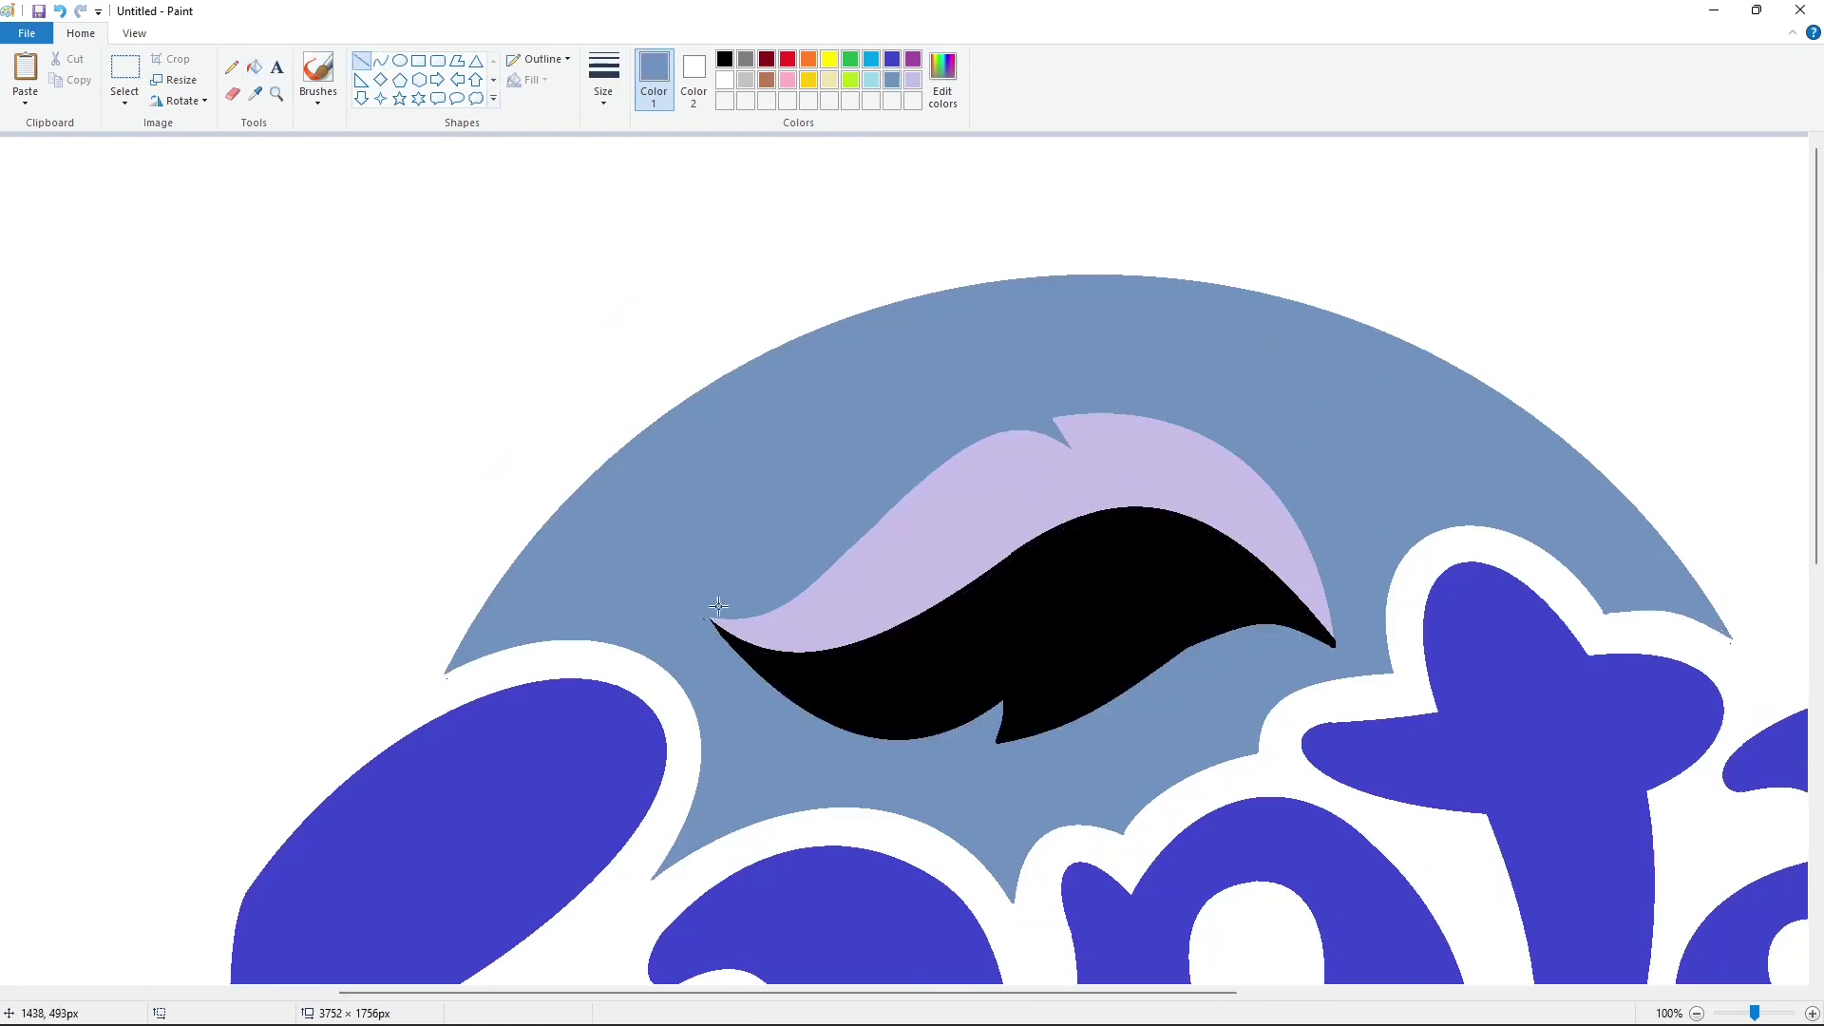
{"action": "scroll", "coordinate": [1444, 800], "scroll_direction": "down", "scroll_amount": 1}
Draw a small black circle outline beside the foot of the last a.
{"action": "left_click", "coordinate": [399, 60]}
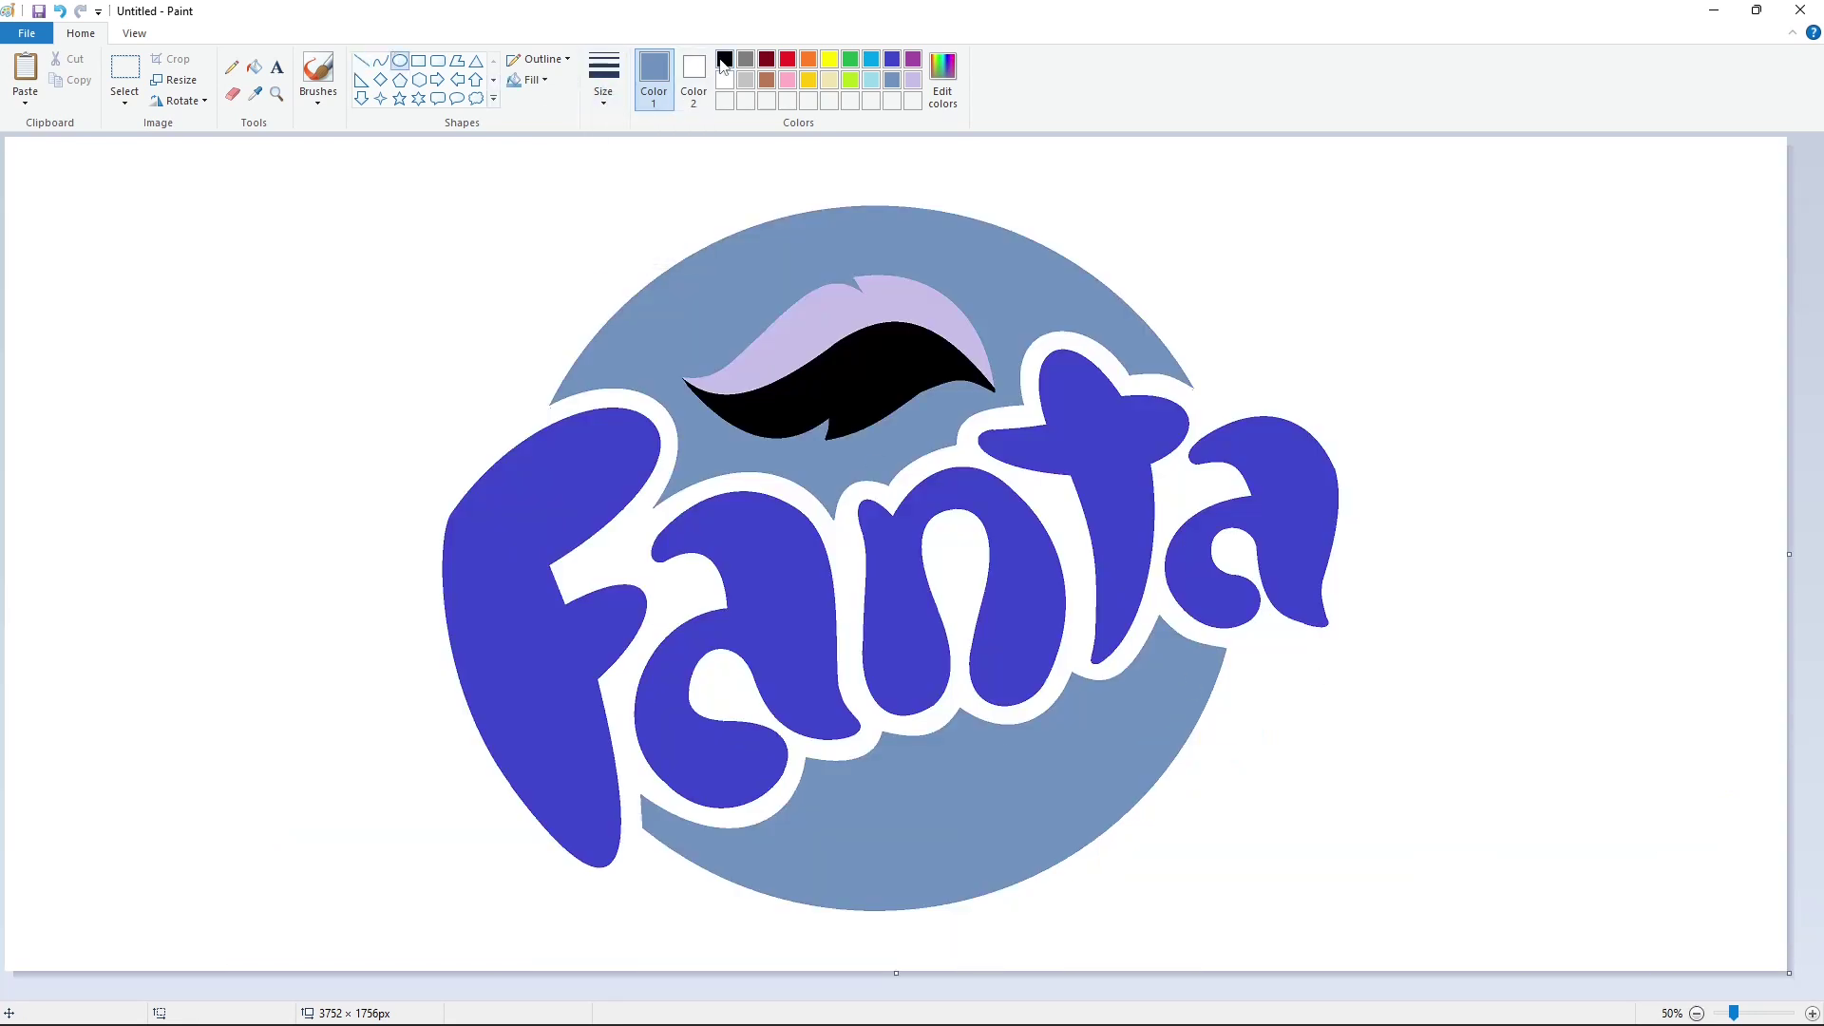
{"action": "left_click", "coordinate": [724, 59]}
{"action": "left_click_drag", "start_coordinate": [1340, 575], "coordinate": [1351, 591]}
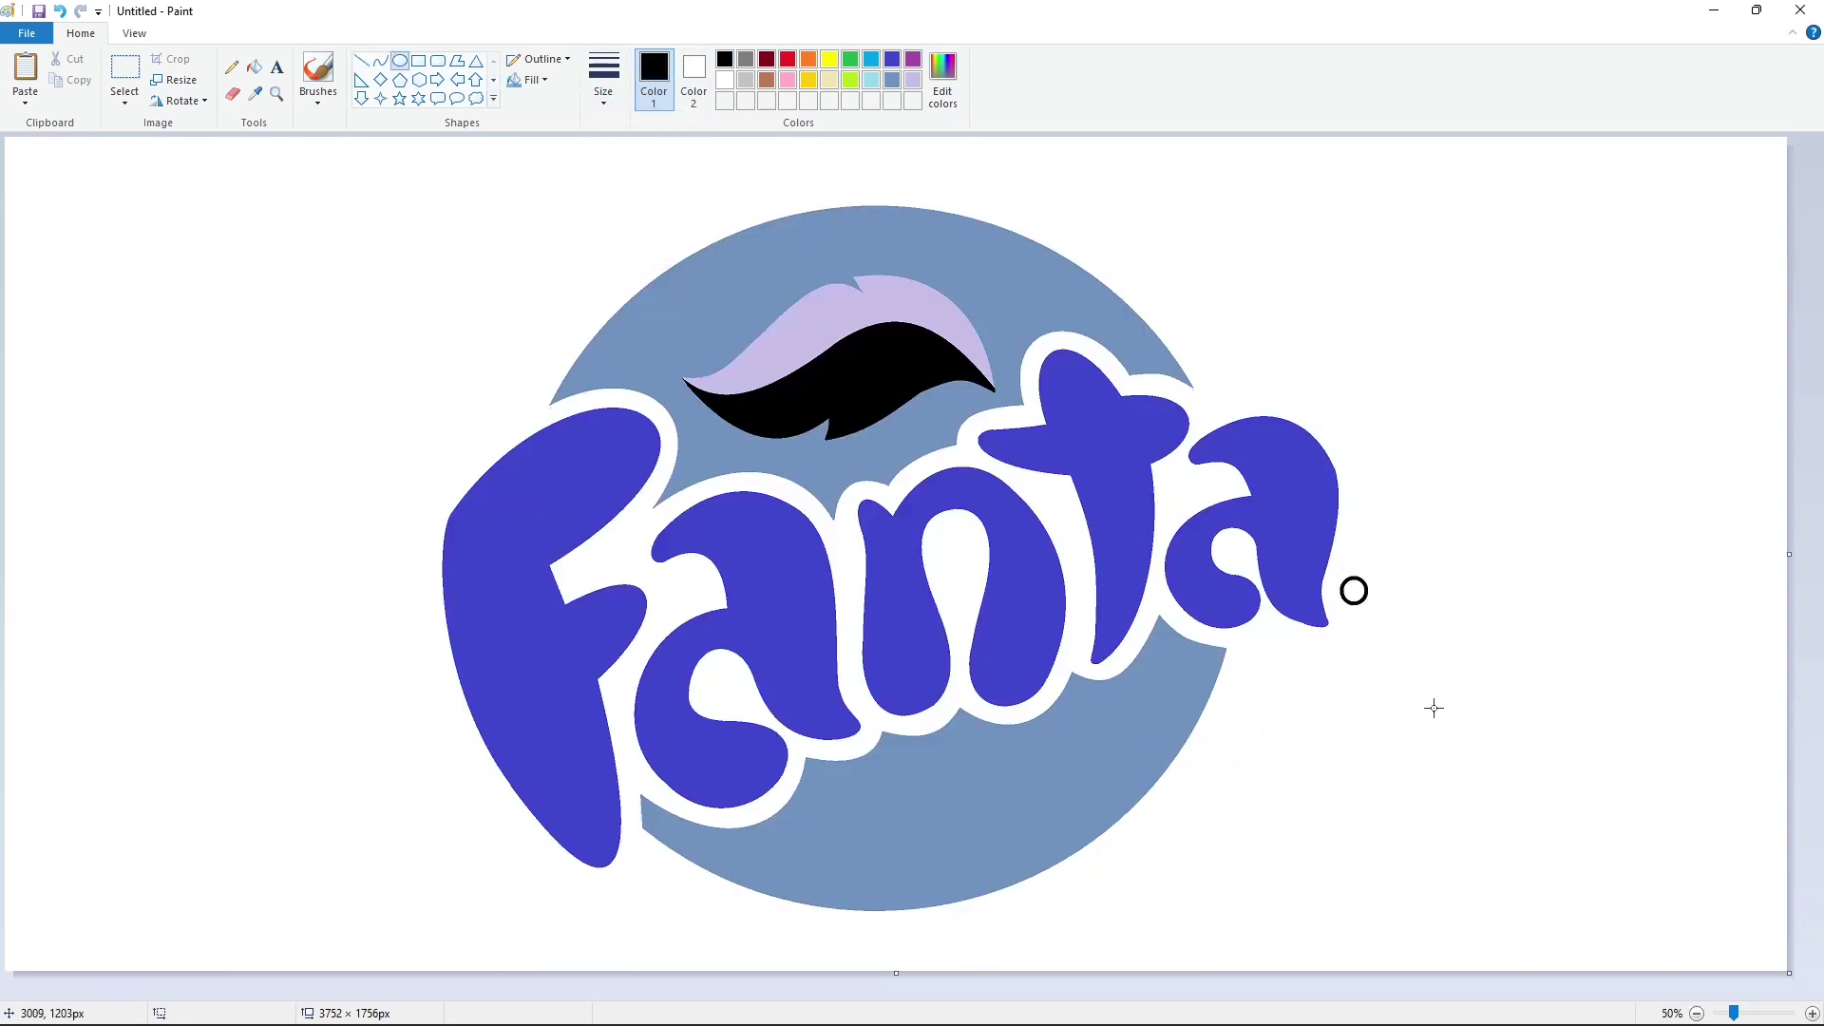
Add the letter R in bold Arial above the small circle and set its font size to 30.
{"action": "scroll", "coordinate": [1580, 696], "scroll_direction": "up", "scroll_amount": 1}
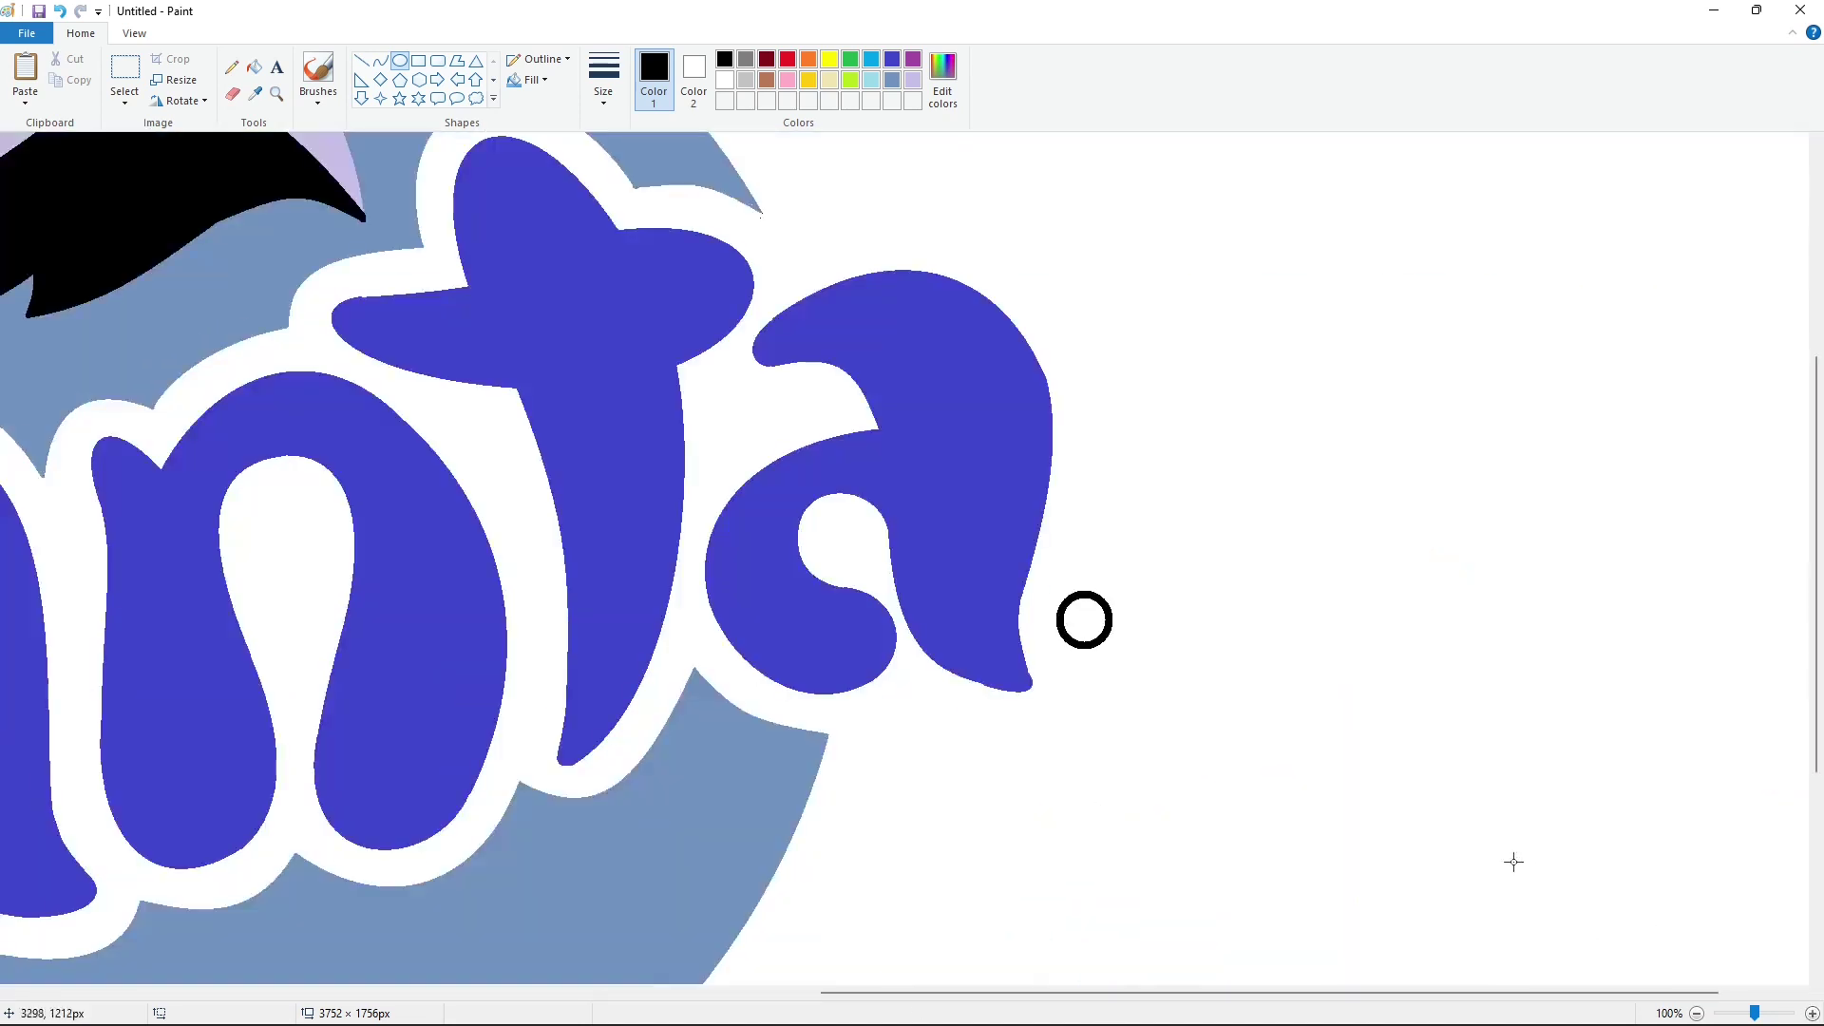
{"action": "left_click", "coordinate": [276, 66]}
{"action": "left_click", "coordinate": [1089, 520]}
{"action": "type", "text": "R"}
{"action": "key", "text": "ctrl+a"}
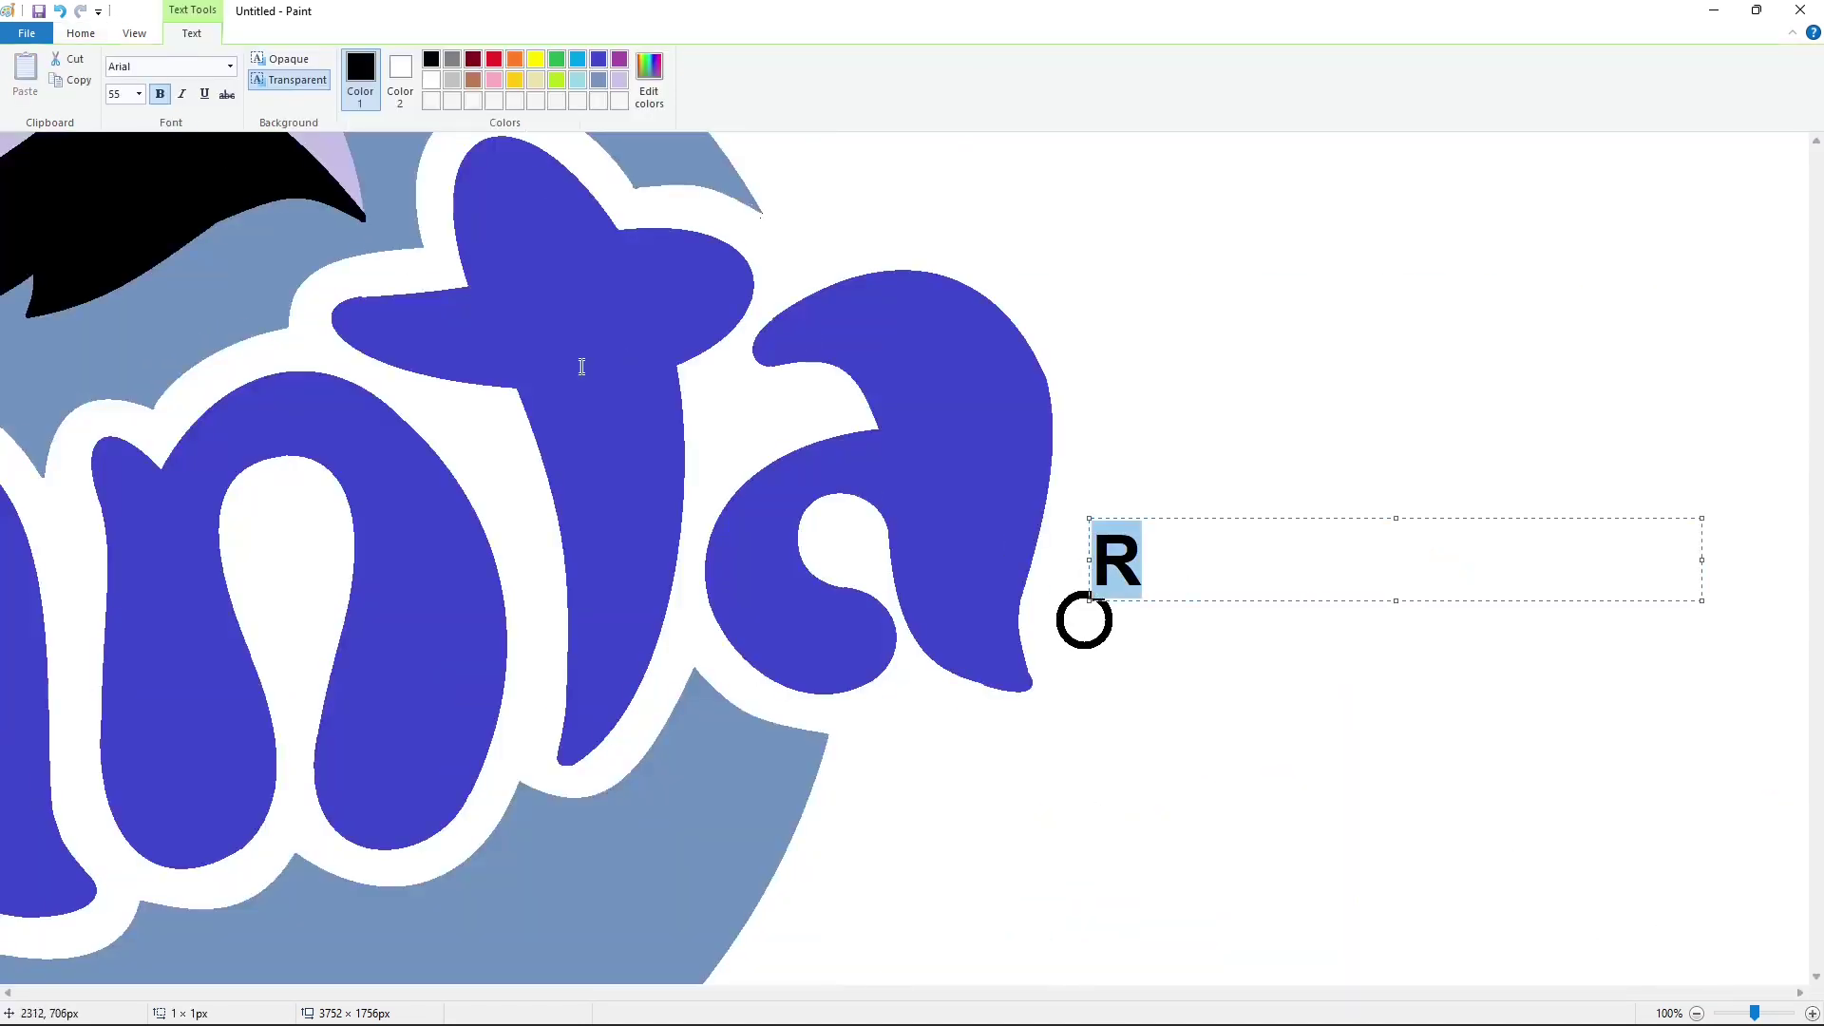
{"action": "left_click", "coordinate": [138, 94]}
{"action": "type", "text": "30"}
{"action": "key", "text": "Return"}
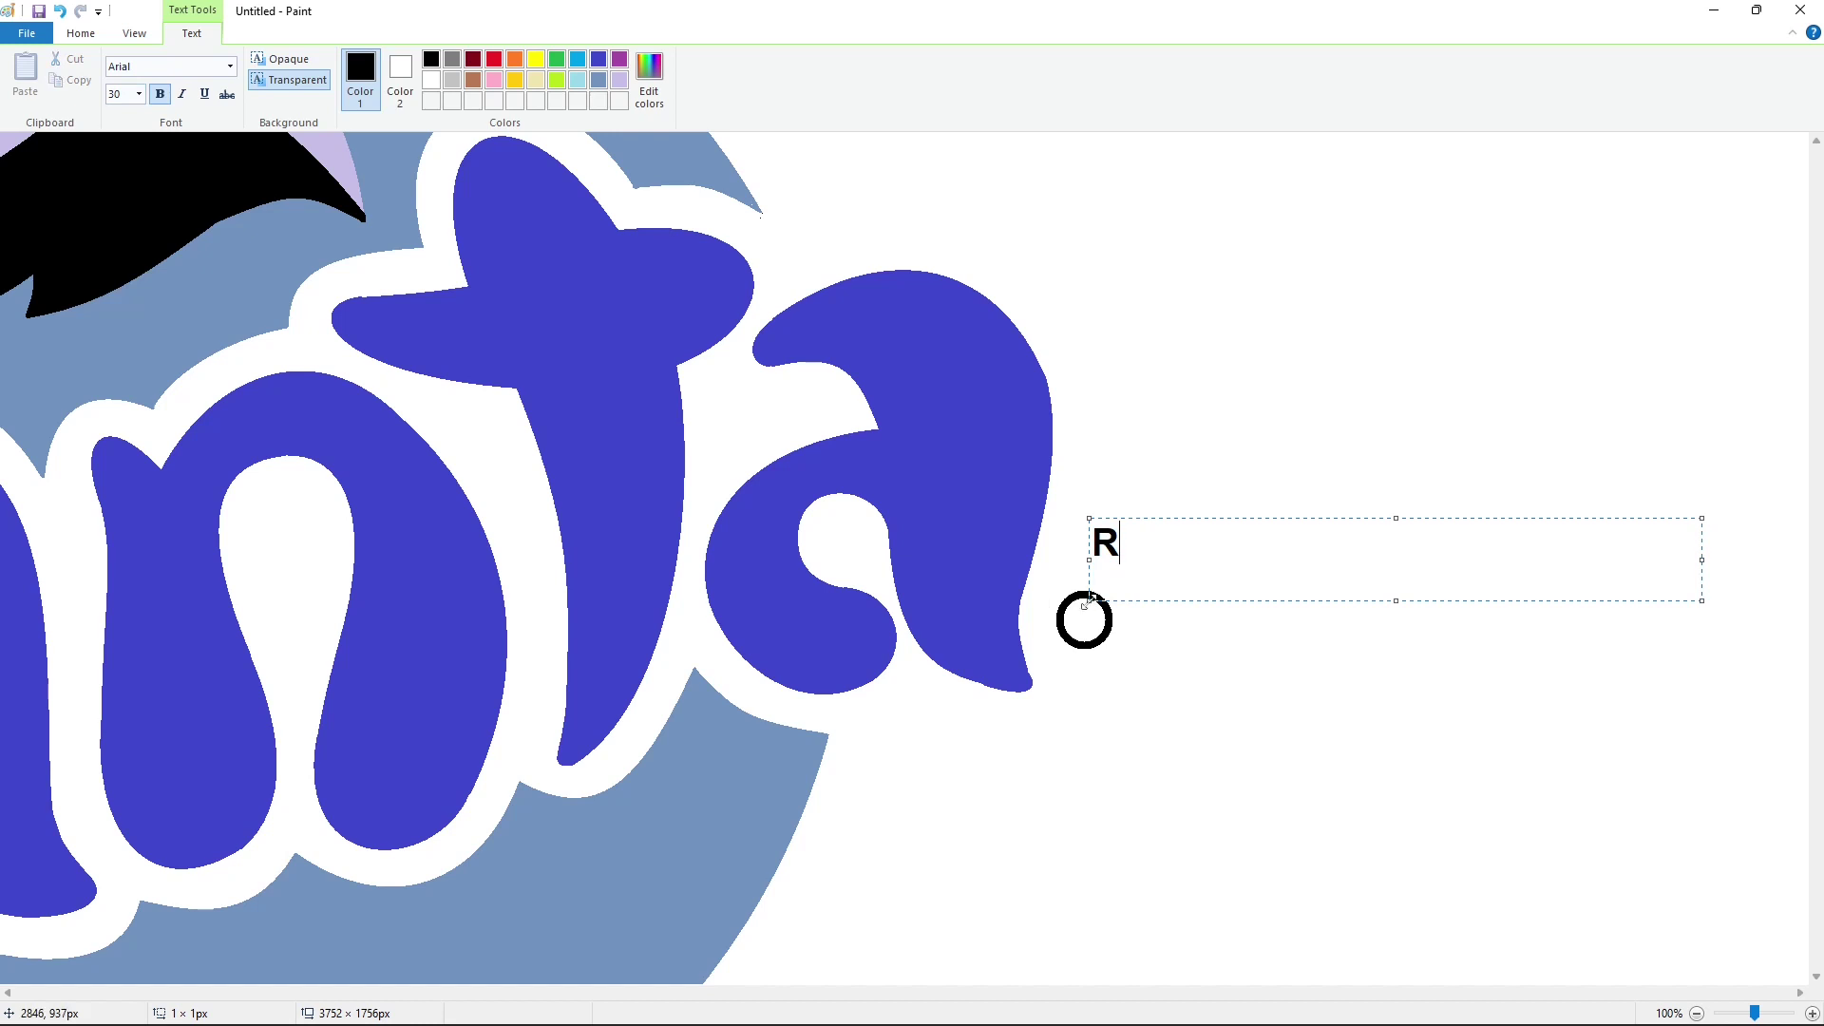
Move the R into the small circle, set its font size to 35, and place the text.
{"action": "left_click_drag", "start_coordinate": [1090, 597], "coordinate": [1070, 674]}
{"action": "key", "text": "ctrl+a"}
{"action": "left_click", "coordinate": [139, 94]}
{"action": "type", "text": "35"}
{"action": "key", "text": "Return"}
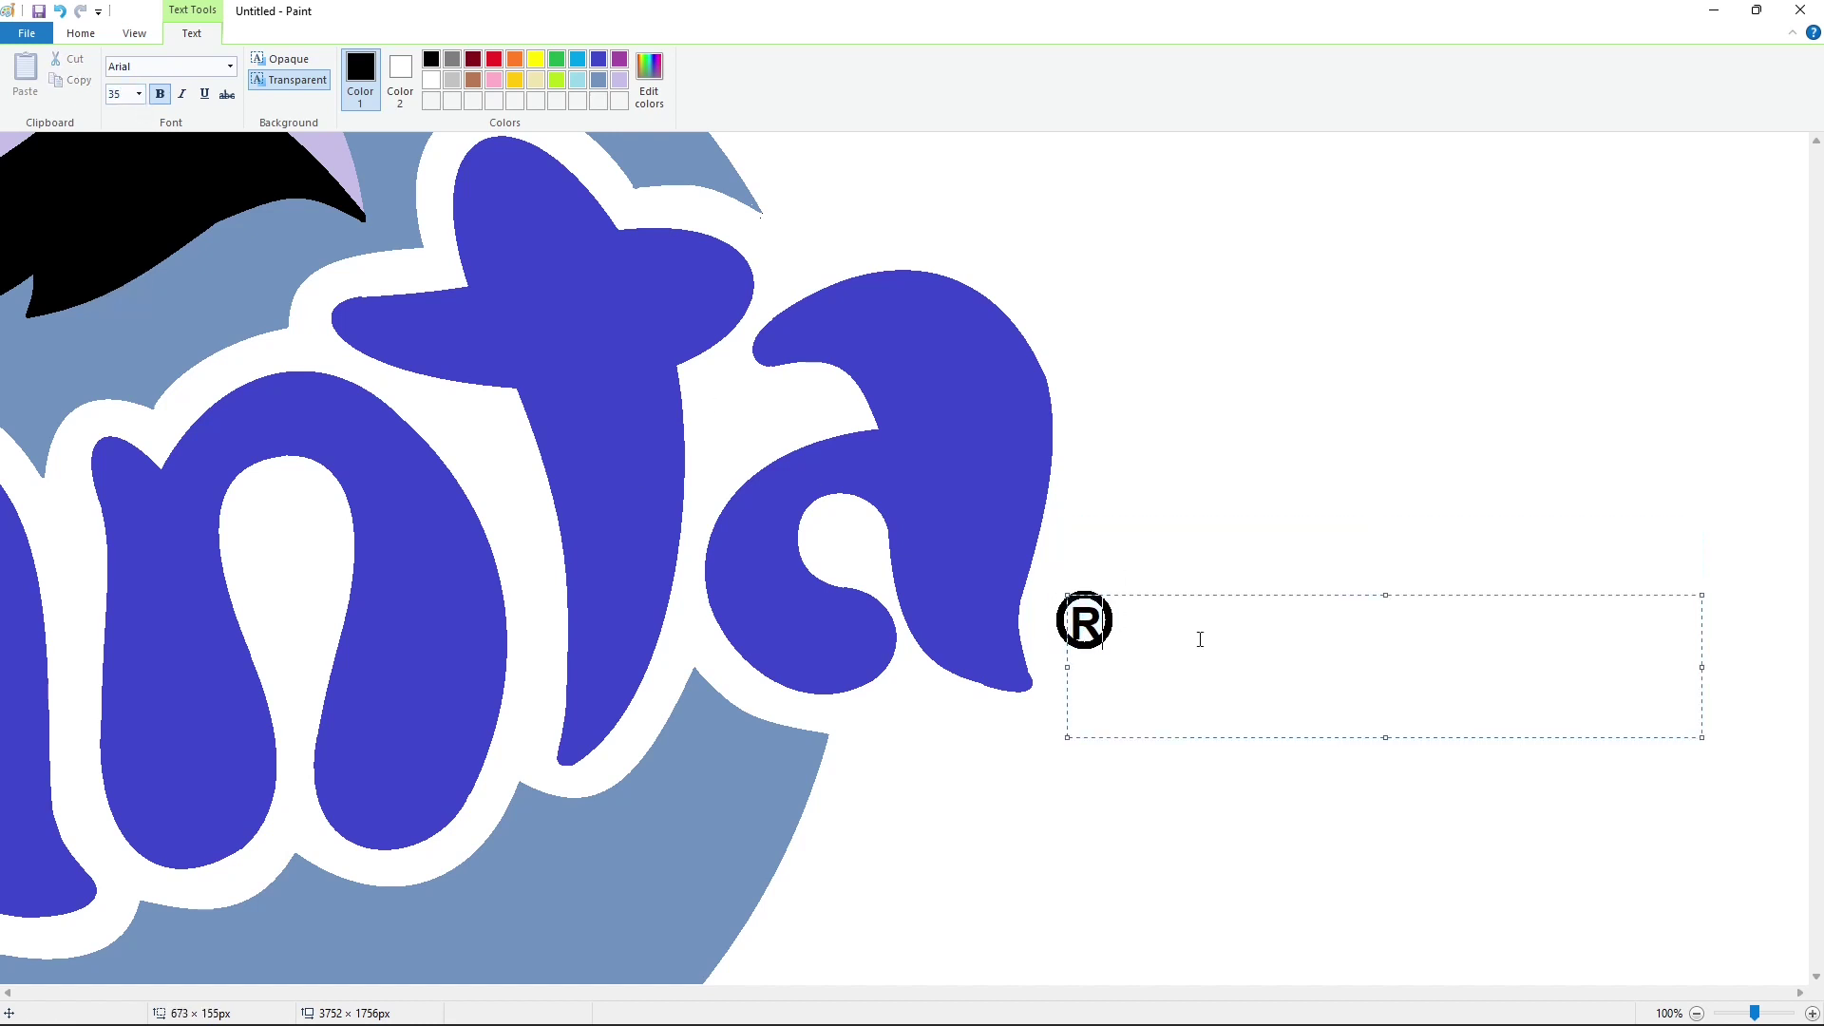
{"action": "left_click", "coordinate": [1001, 557]}
{"action": "scroll", "coordinate": [1462, 698], "scroll_direction": "down", "scroll_amount": 1}
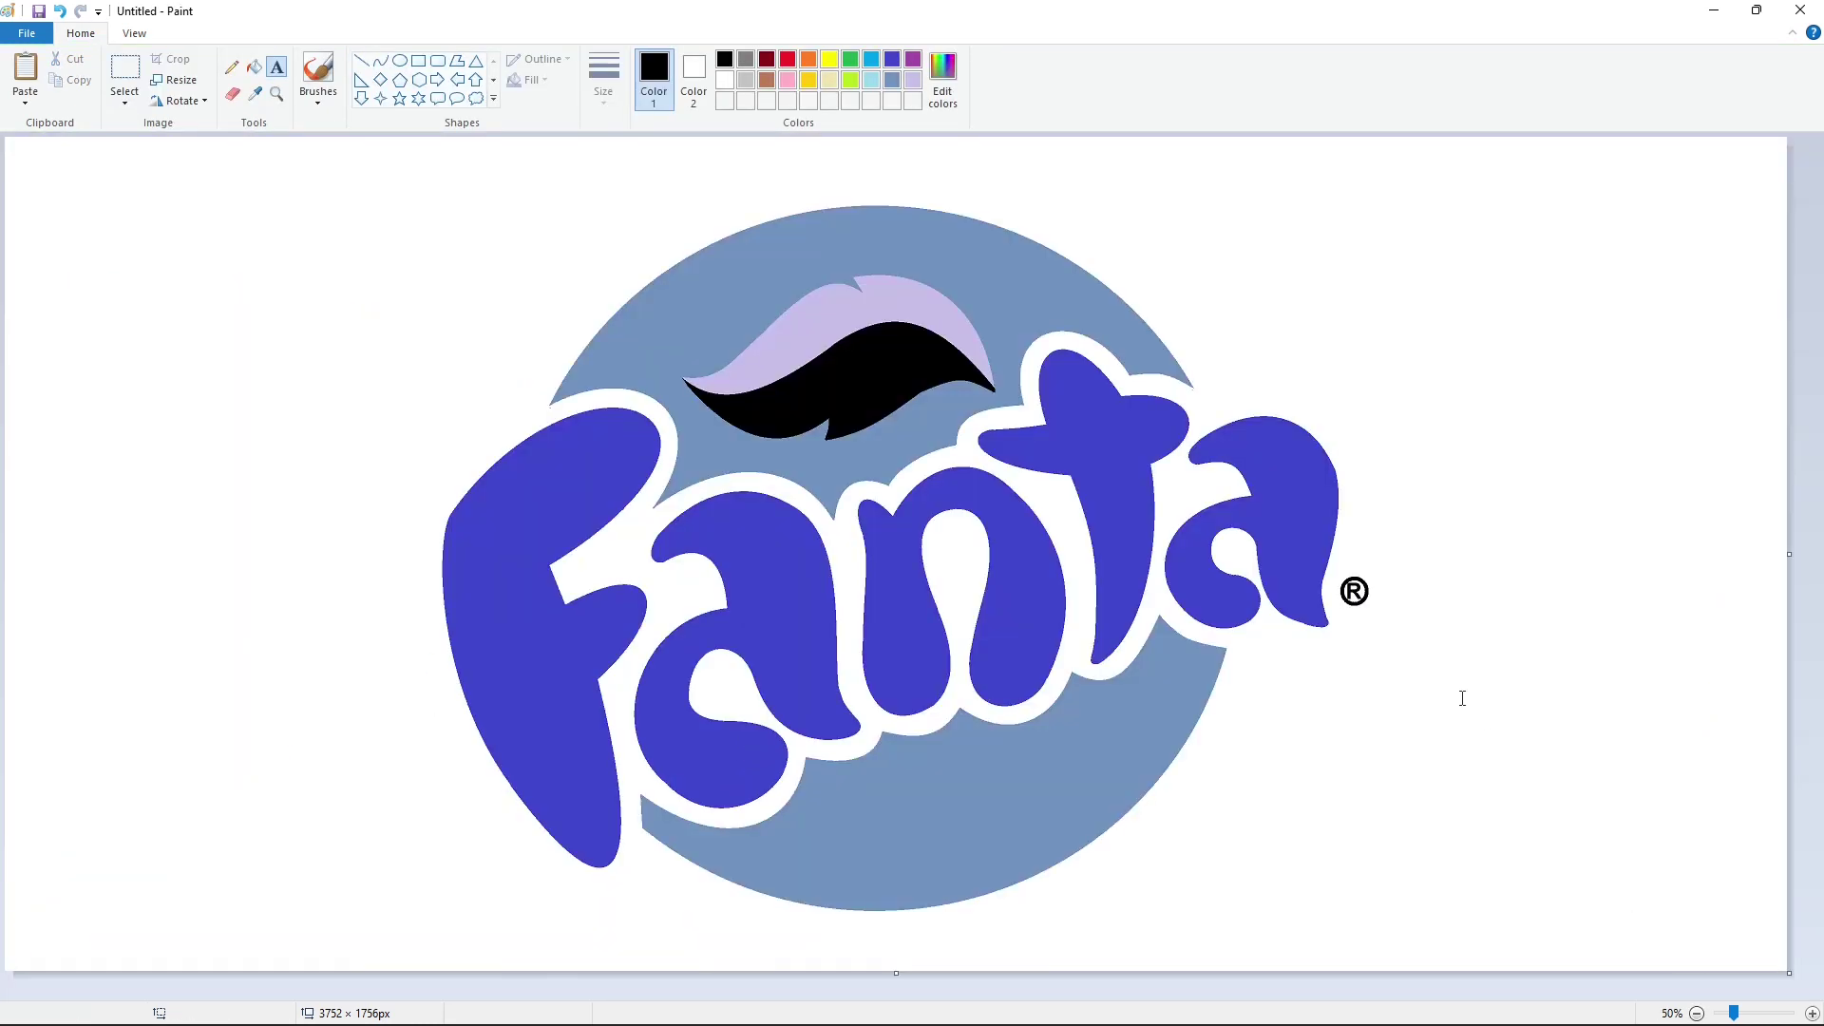
Mix a dark blue custom colour by choosing a pure blue hue and lowering its luminosity.
{"action": "left_click", "coordinate": [871, 59]}
{"action": "left_click", "coordinate": [942, 76]}
{"action": "left_click", "coordinate": [1017, 406]}
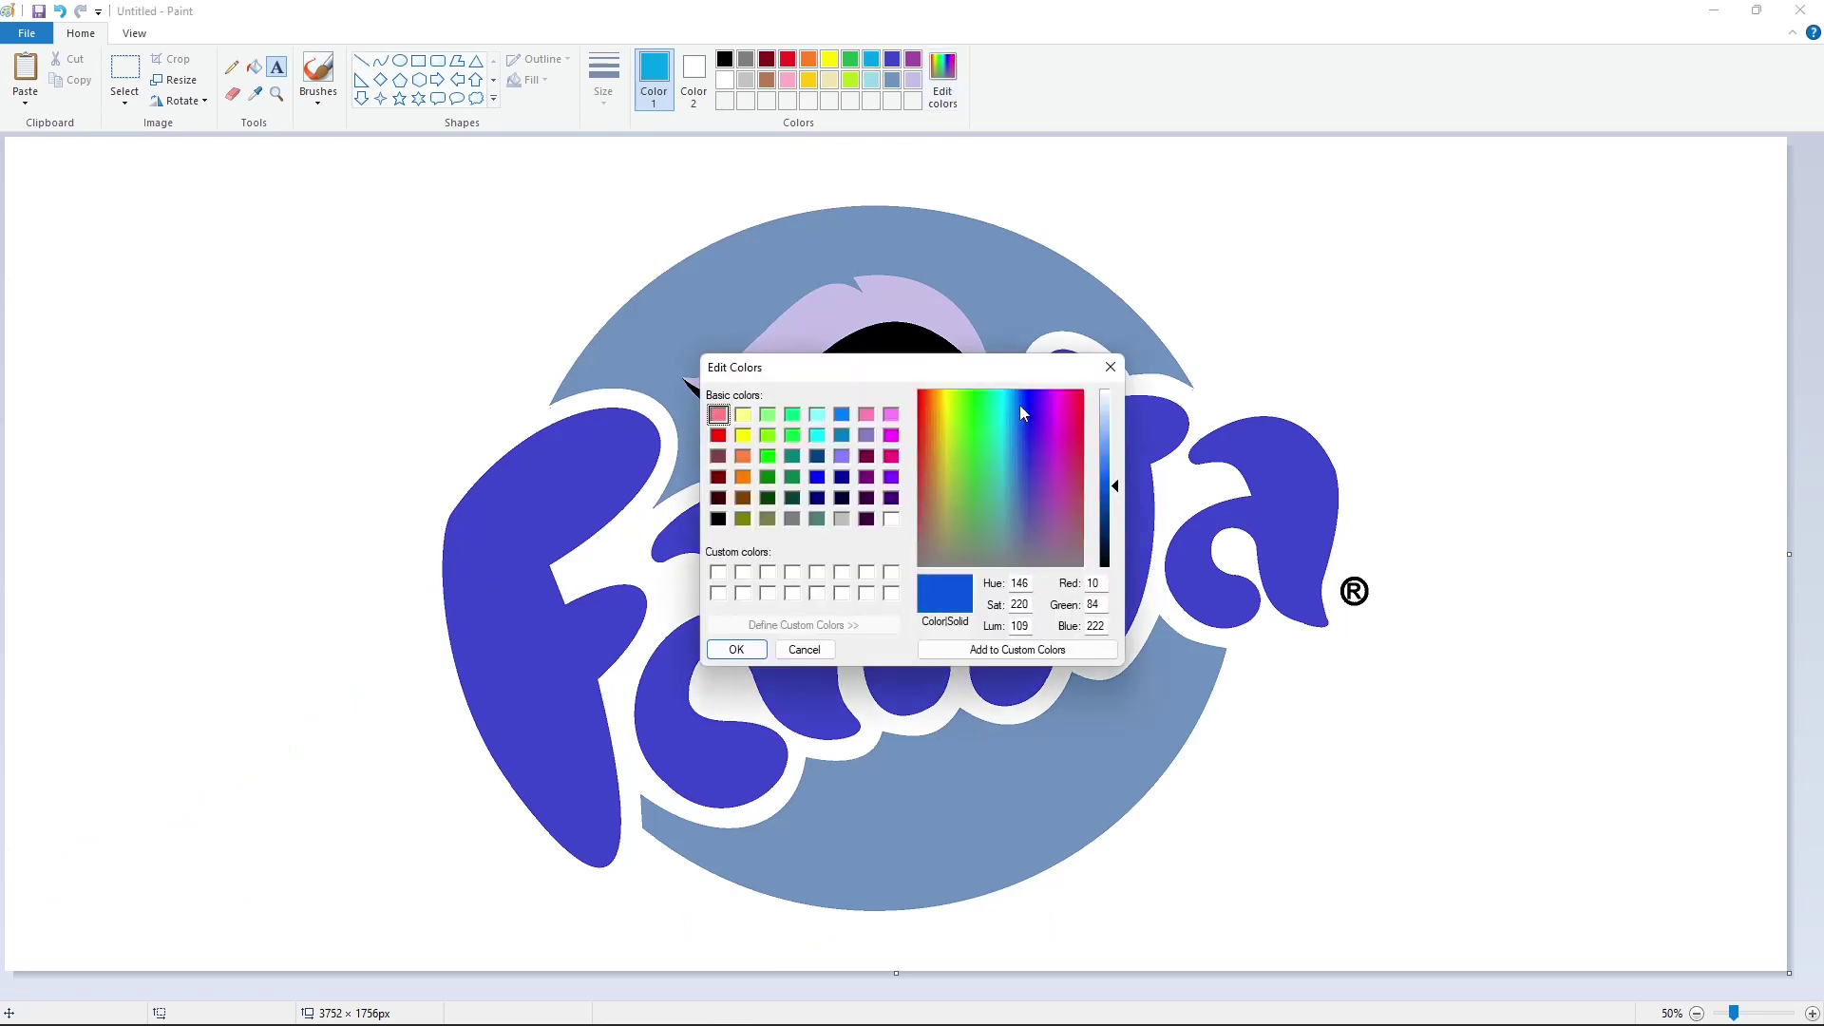
{"action": "left_click_drag", "start_coordinate": [1116, 486], "coordinate": [1118, 514]}
{"action": "left_click", "coordinate": [736, 649]}
Mix a dark green custom colour from the palette green by lowering its luminosity to about 79.
{"action": "left_click", "coordinate": [850, 59]}
{"action": "left_click", "coordinate": [942, 76]}
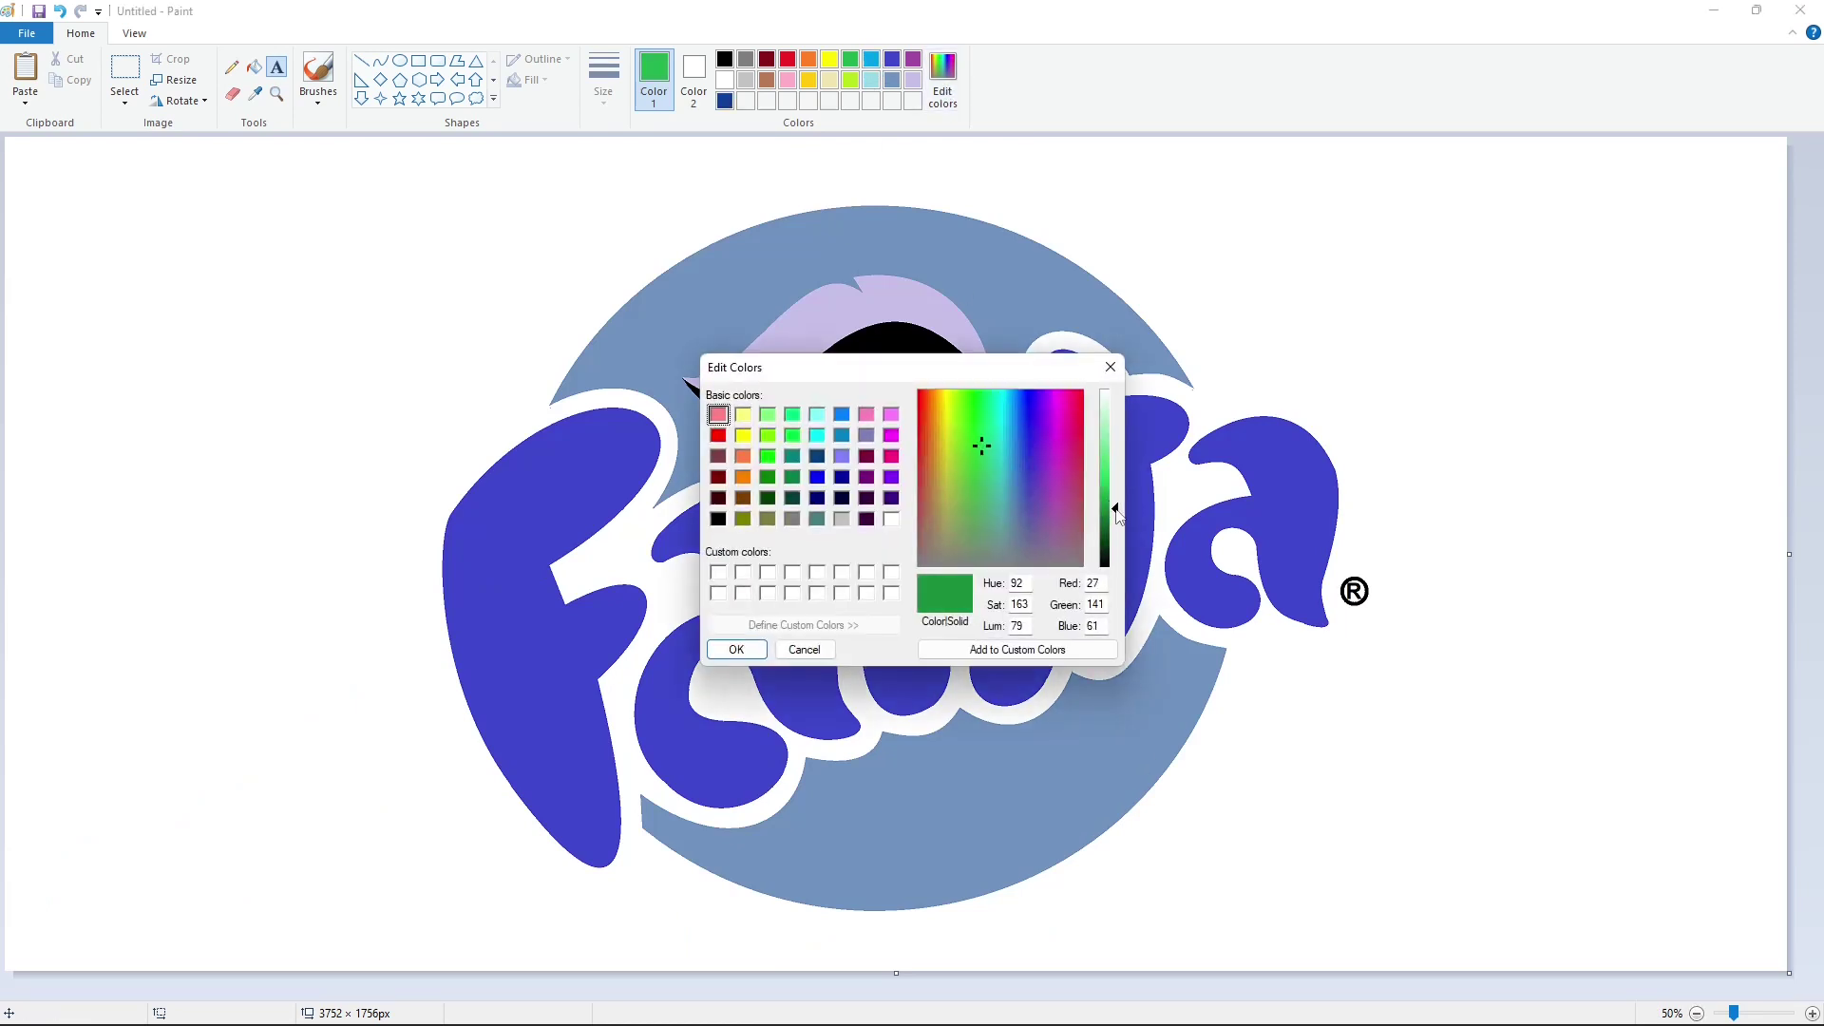
{"action": "left_click", "coordinate": [736, 648]}
Fill the registered mark's ring and R with the custom dark blue.
{"action": "left_click", "coordinate": [253, 66]}
{"action": "left_click", "coordinate": [725, 101]}
{"action": "left_click", "coordinate": [1811, 1014]}
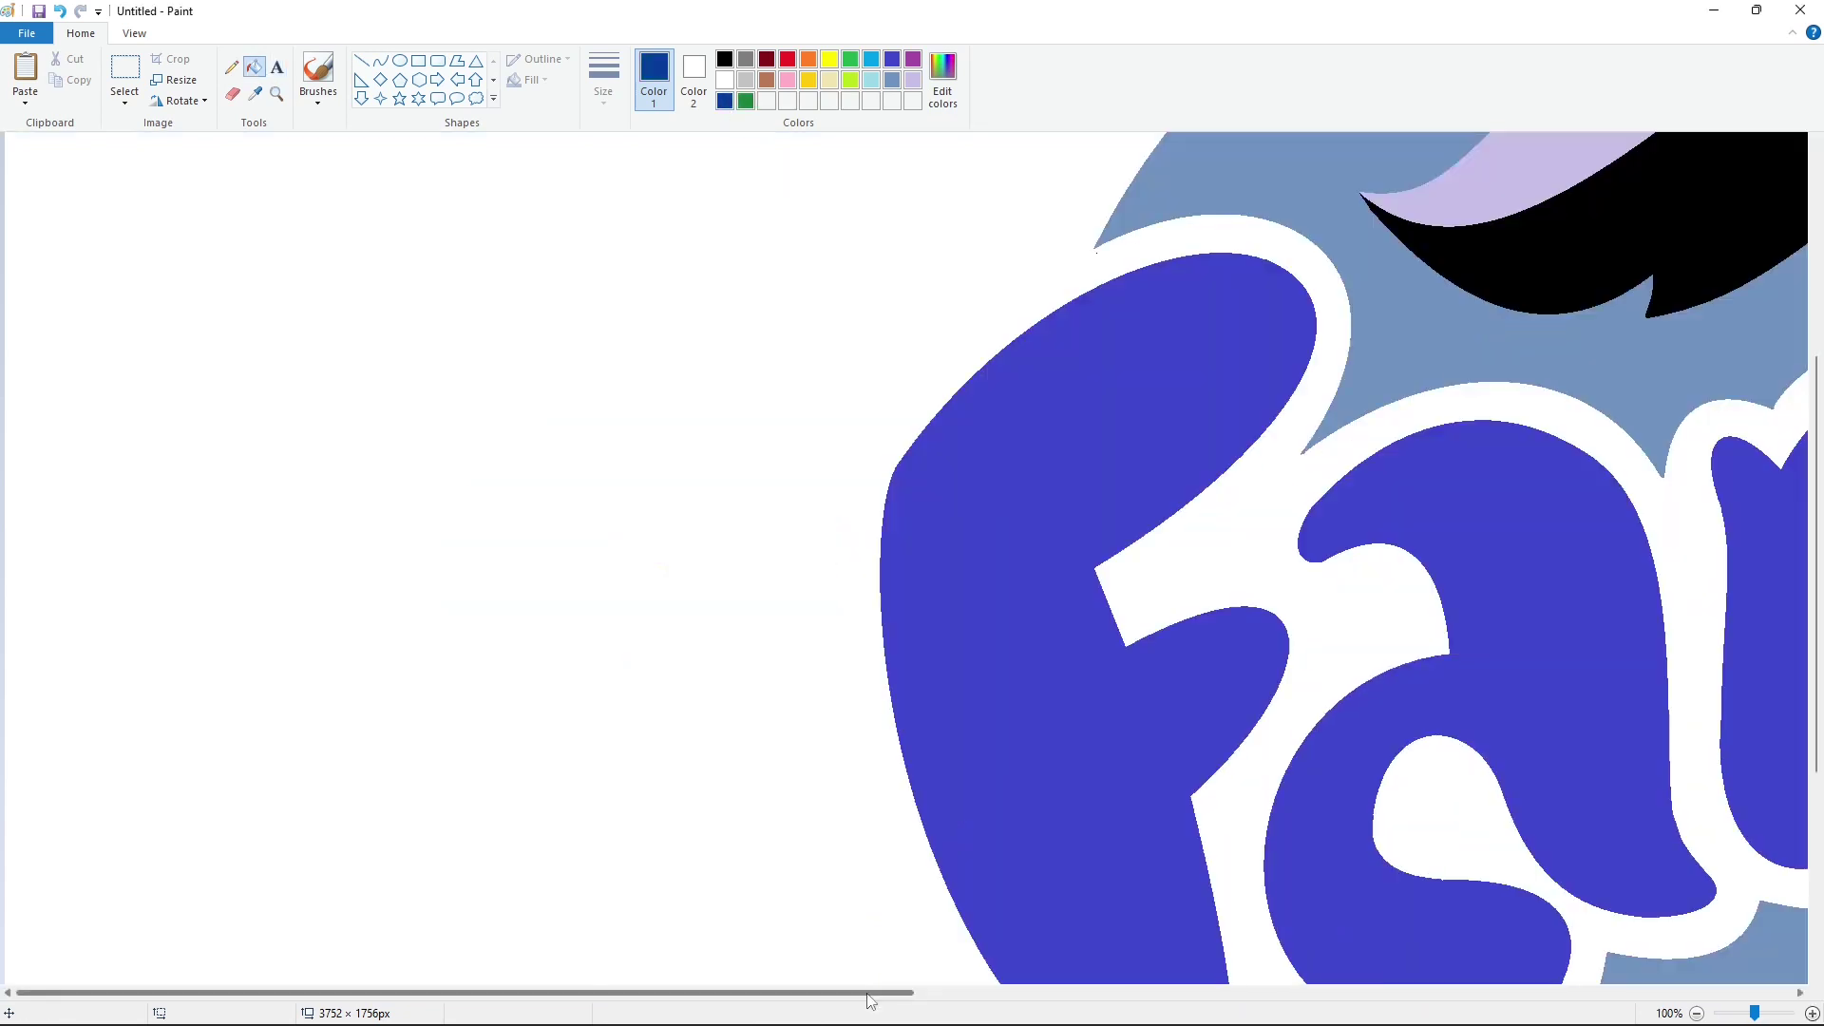
{"action": "left_click_drag", "start_coordinate": [896, 992], "coordinate": [1681, 992]}
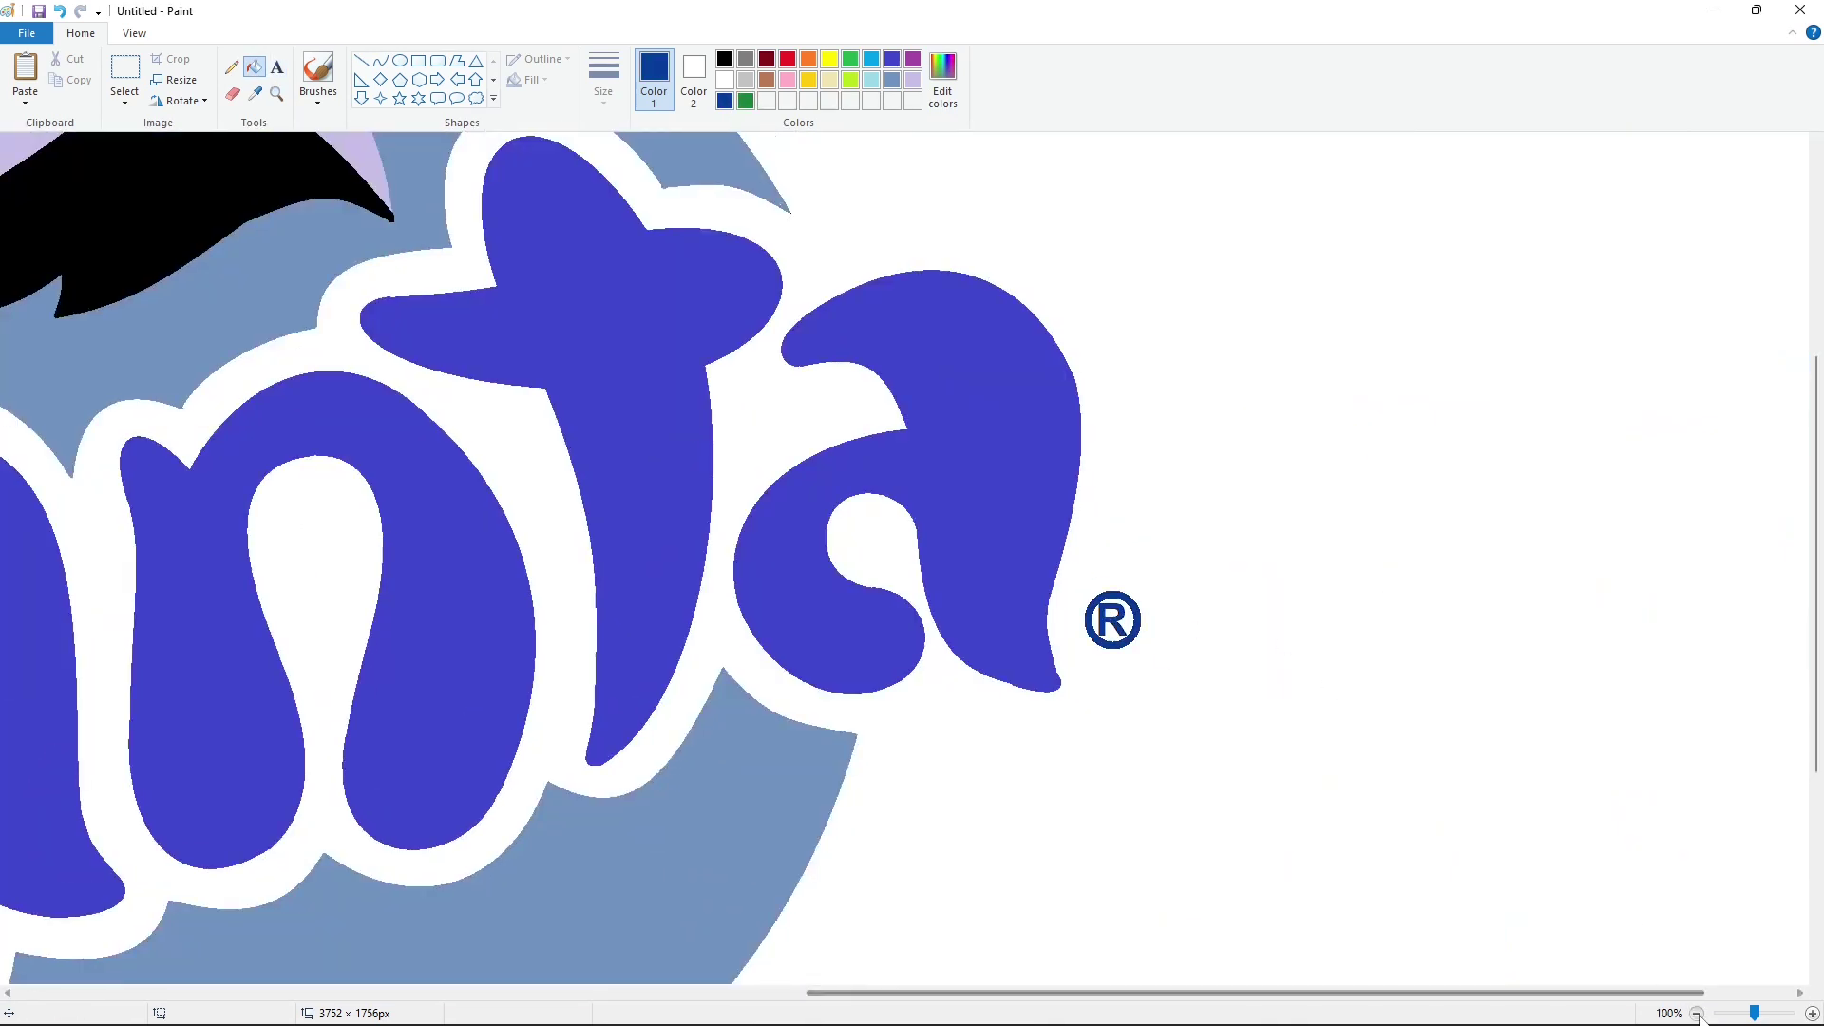
{"action": "left_click", "coordinate": [1696, 1013]}
Fill all five letters of Fanta over the circle with the custom dark blue.
{"action": "left_click", "coordinate": [626, 613]}
{"action": "left_click", "coordinate": [788, 575]}
{"action": "left_click", "coordinate": [1054, 538]}
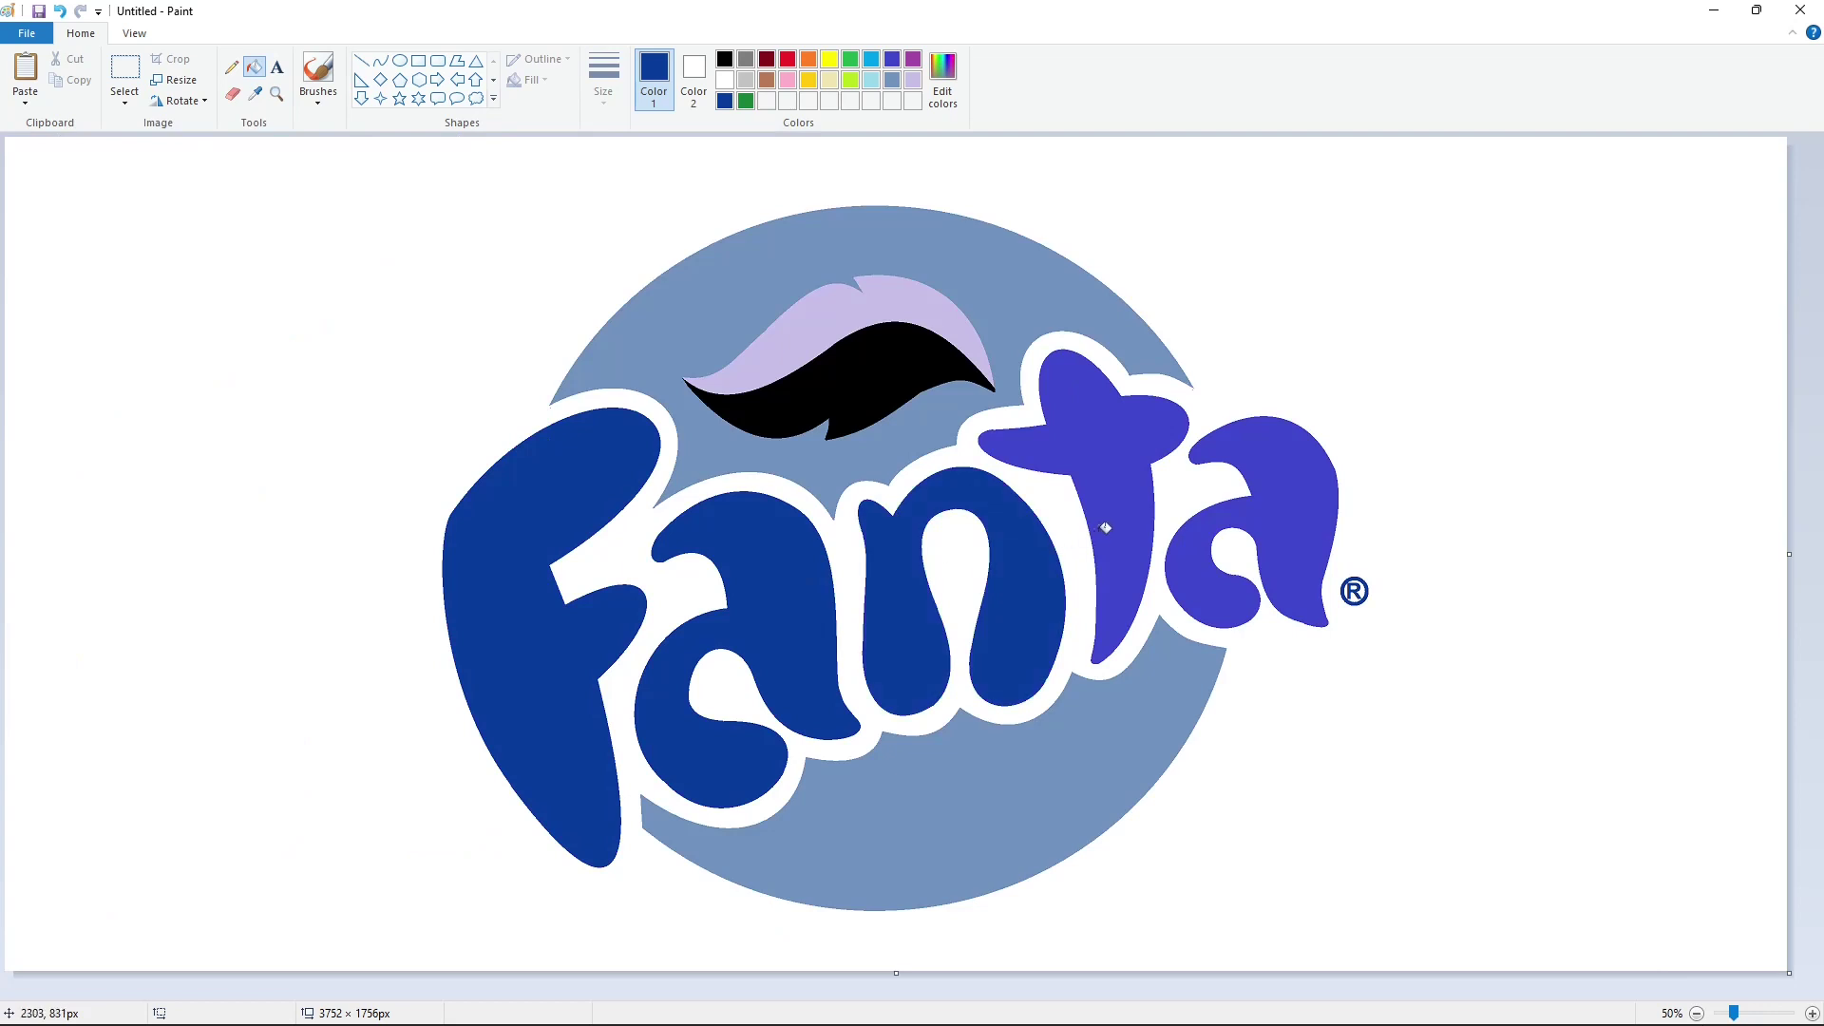
{"action": "left_click", "coordinate": [1105, 527]}
{"action": "left_click", "coordinate": [1283, 490]}
Fill the leaf's lower half with the custom dark green and its upper half with the lighter palette green.
{"action": "left_click", "coordinate": [746, 101]}
{"action": "left_click", "coordinate": [867, 340]}
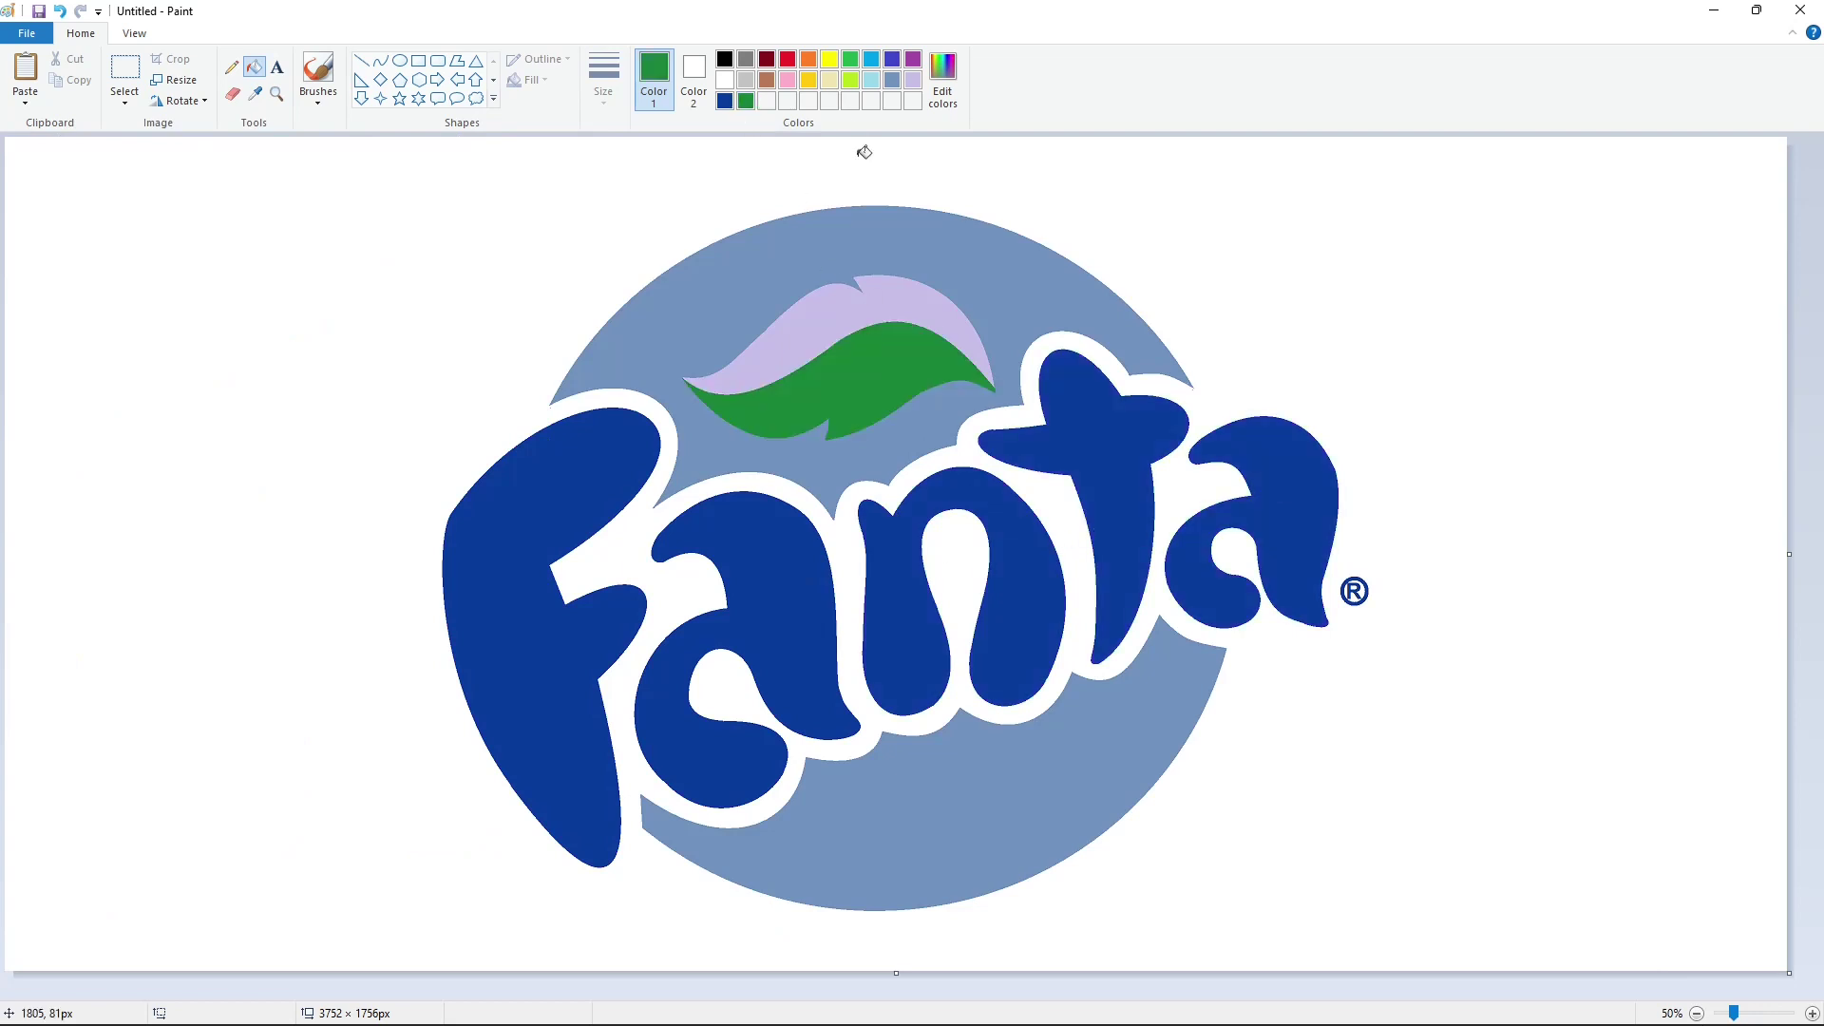
{"action": "left_click", "coordinate": [850, 58]}
{"action": "left_click", "coordinate": [892, 285]}
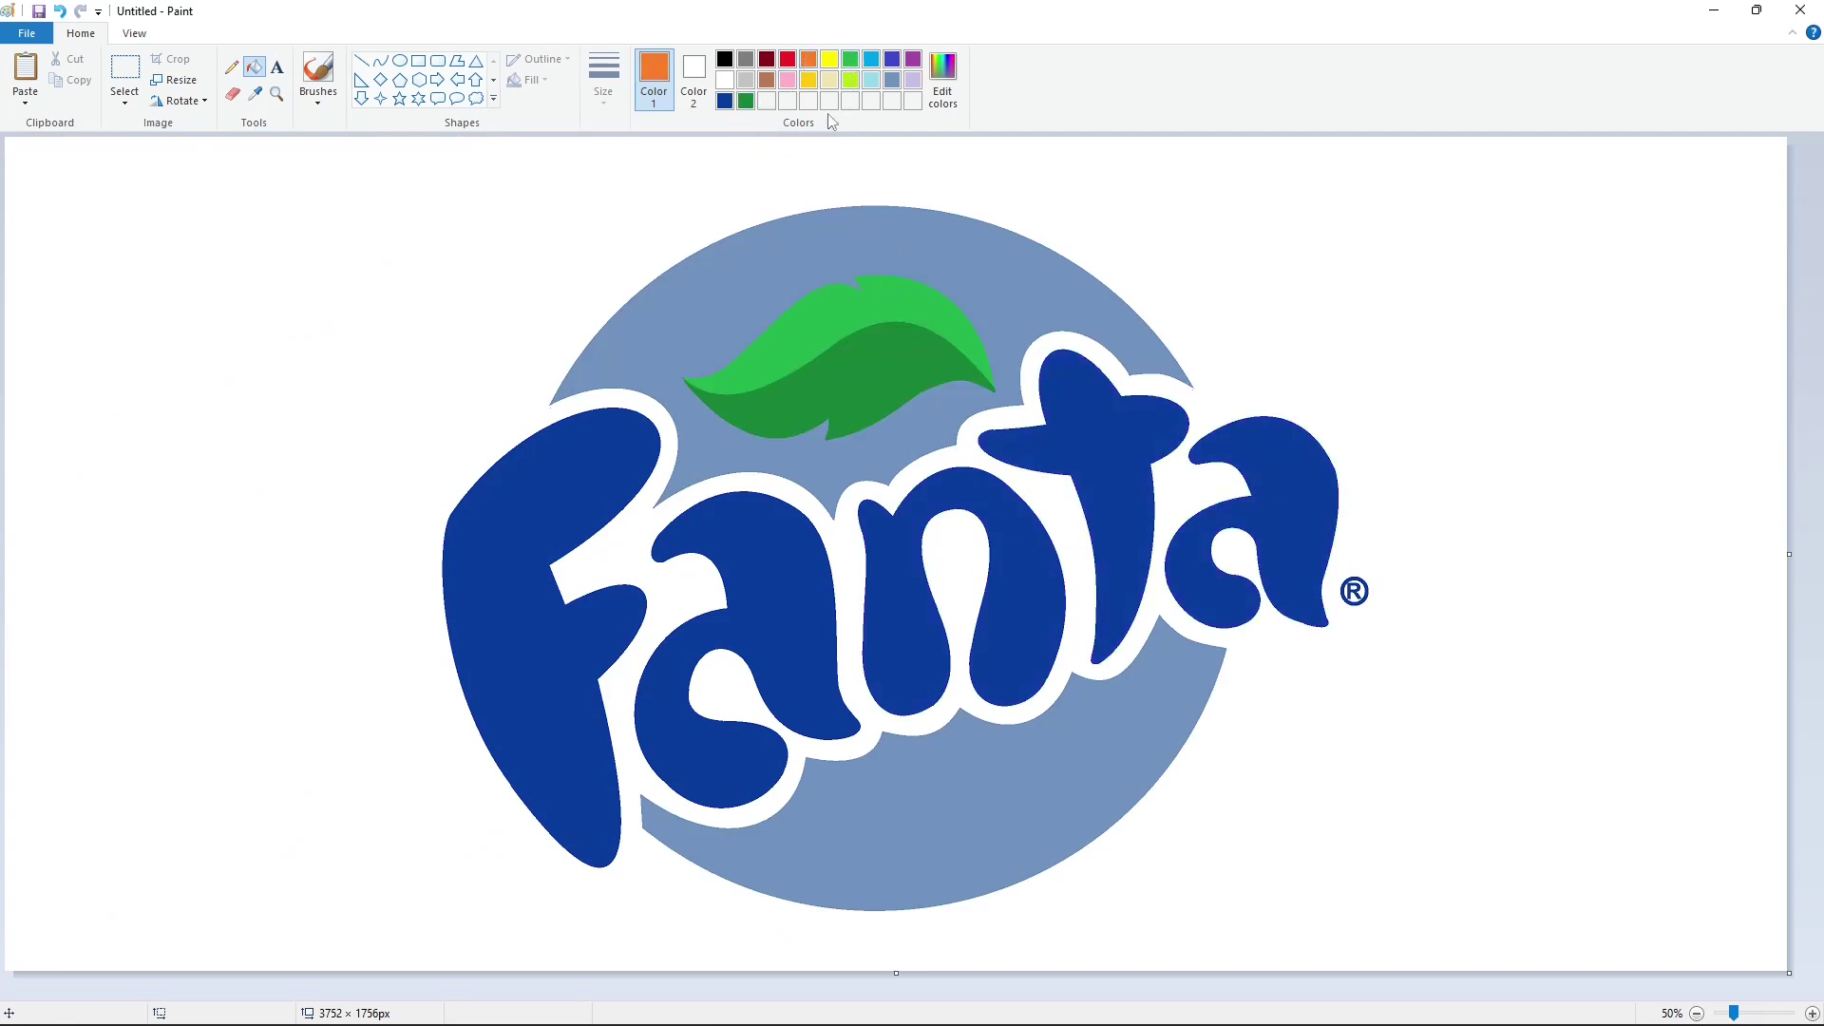